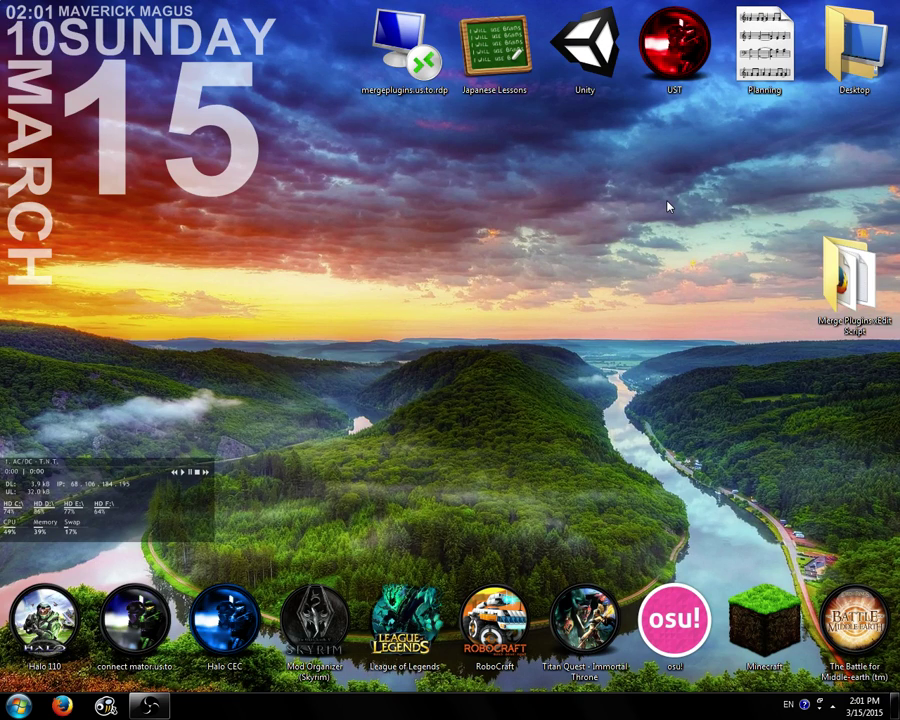
Open the Merge Plugins xEdit Script folder and launch Nexus Mod Manager from it.
{"action": "key", "text": "Return"}
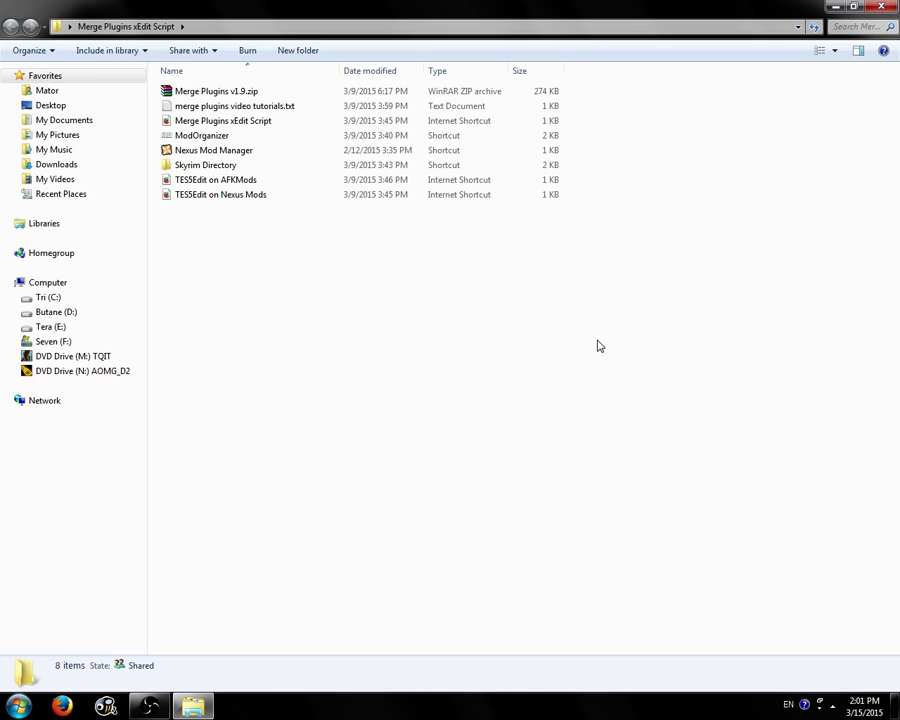
{"action": "double_click", "coordinate": [292, 150]}
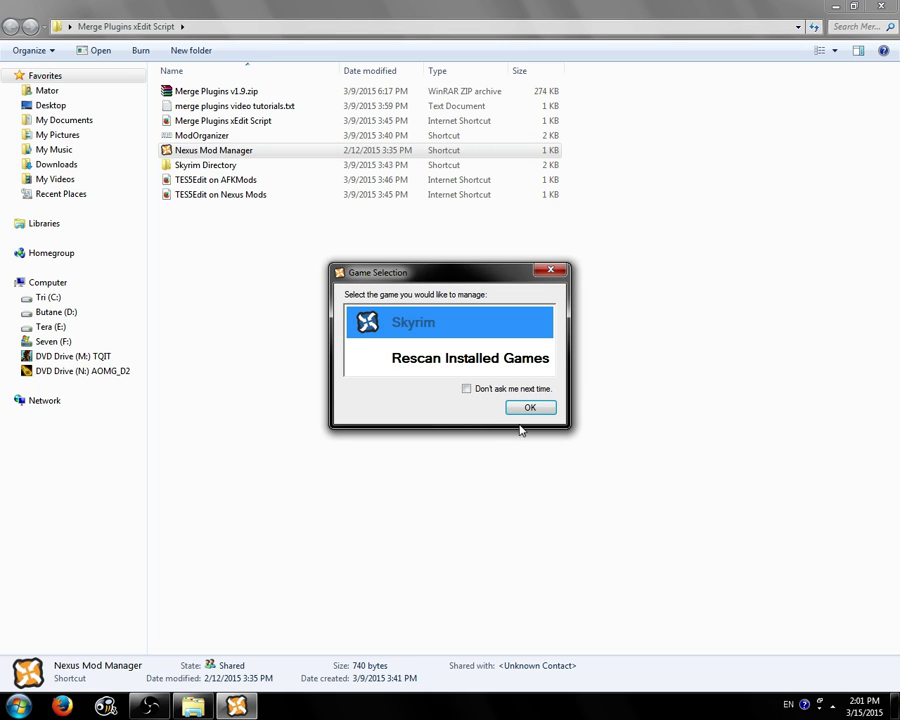
Manage Skyrim without future prompts, then review A Thinner Compass, Unread Books Glow and Vendor Sale Delay descriptions.
{"action": "left_click", "coordinate": [493, 389]}
{"action": "left_click", "coordinate": [530, 408]}
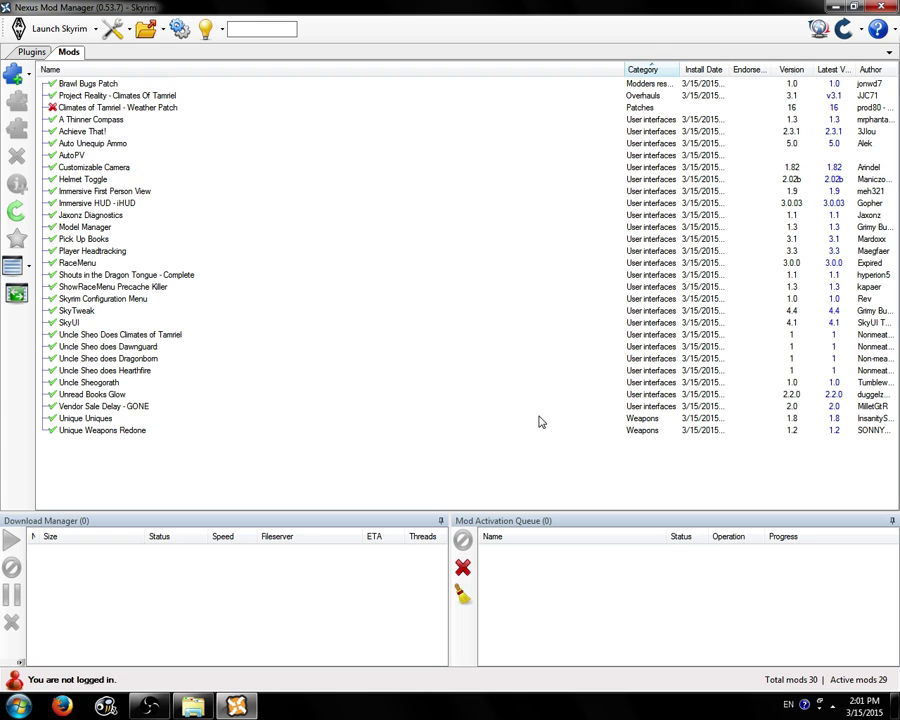
{"action": "left_click", "coordinate": [112, 120]}
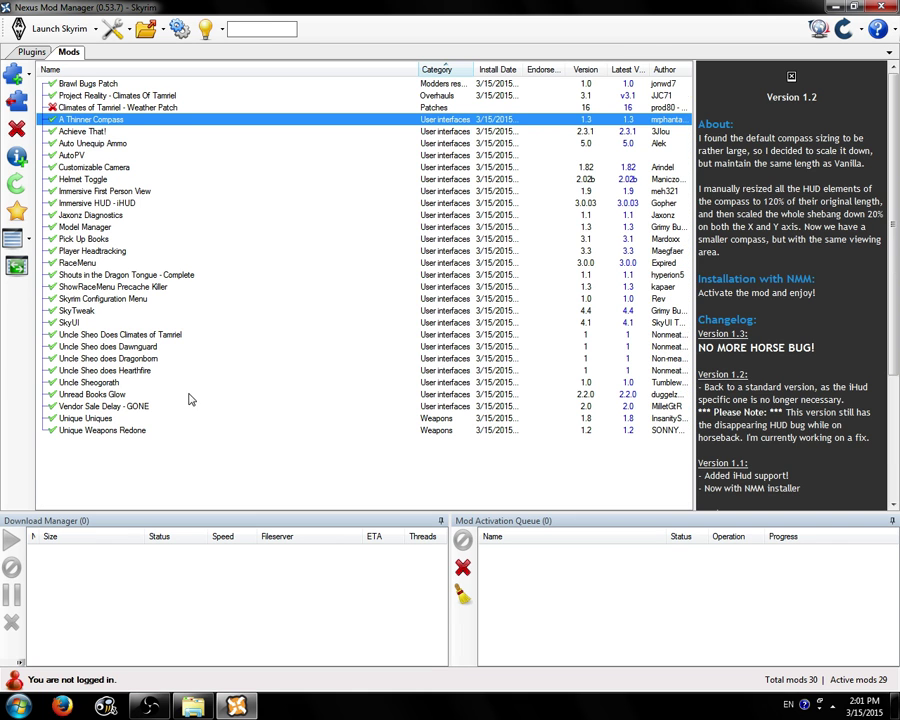
{"action": "left_click", "coordinate": [187, 396]}
{"action": "left_click", "coordinate": [156, 406]}
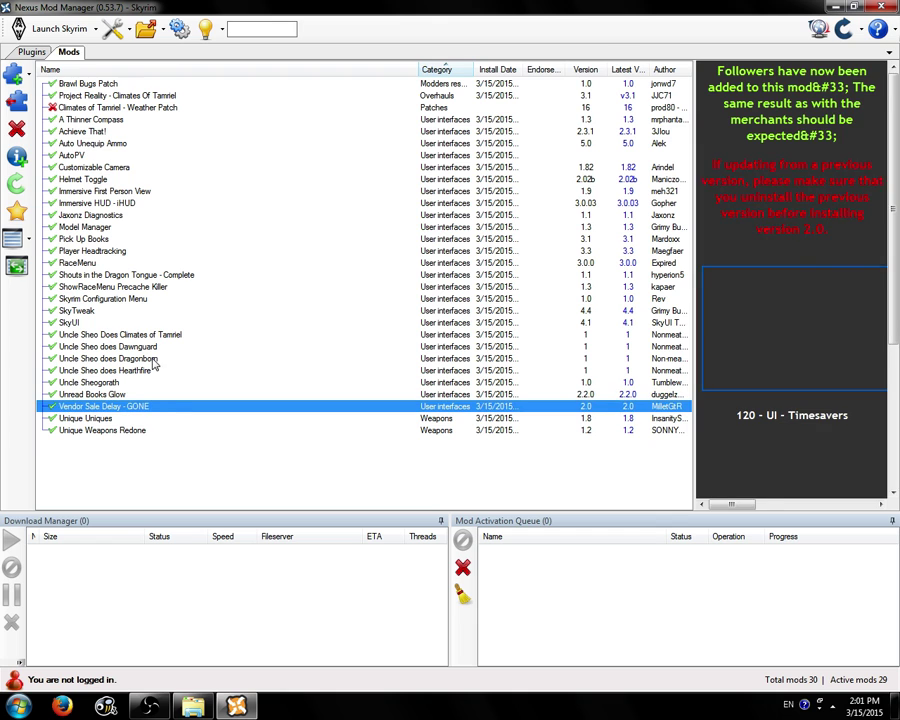
Review Skyrim Configuration Menu, SkyUI, RaceMenu and Achieve That! details, then show the Plugins load order.
{"action": "left_click", "coordinate": [143, 122], "text": "shift"}
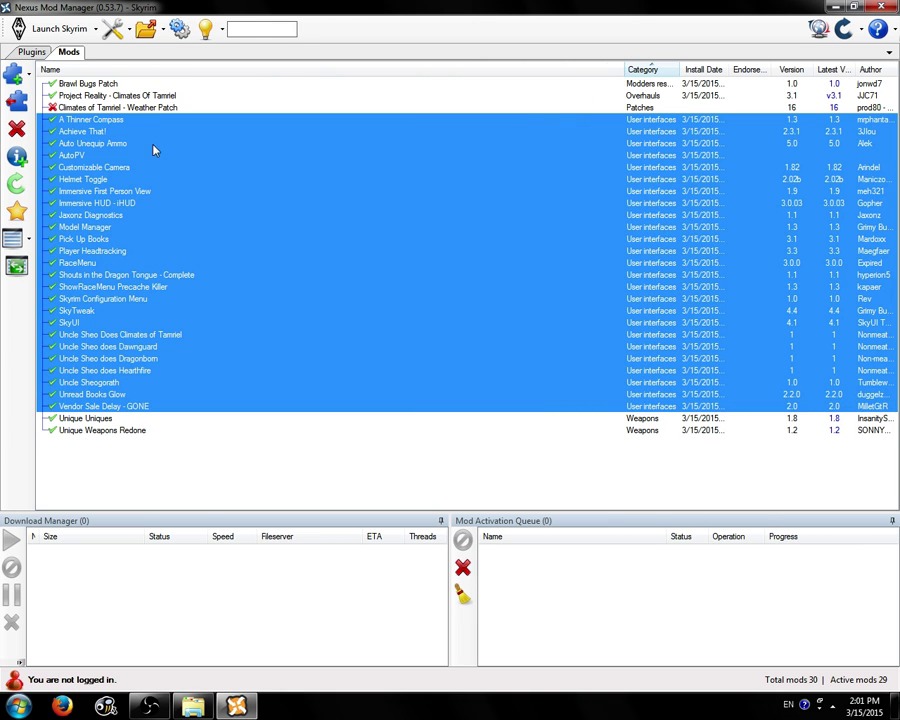
{"action": "left_click", "coordinate": [153, 298]}
{"action": "left_click", "coordinate": [100, 322]}
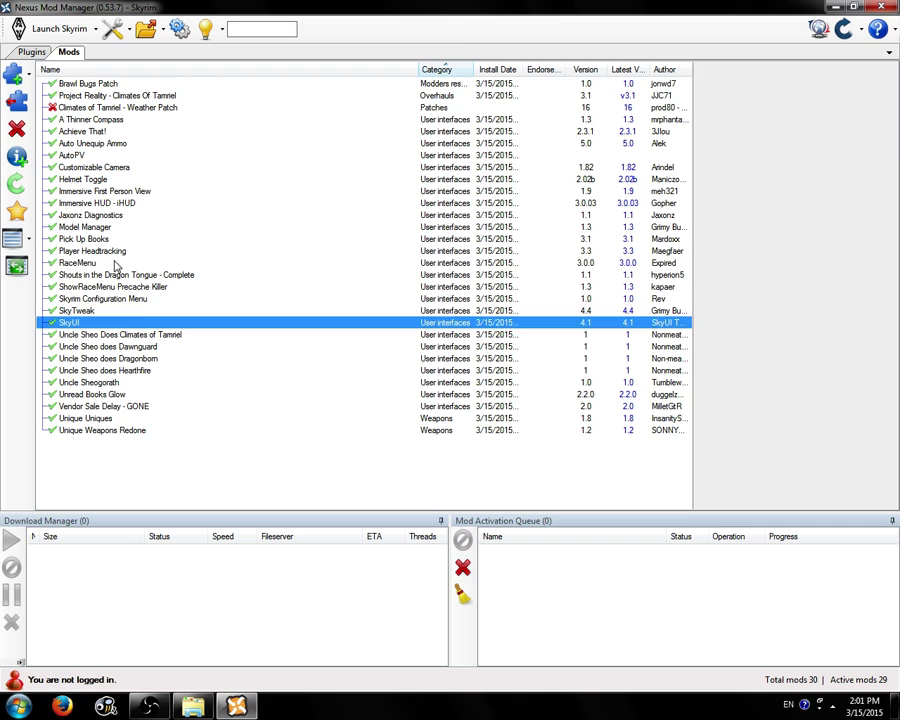
{"action": "left_click", "coordinate": [80, 263]}
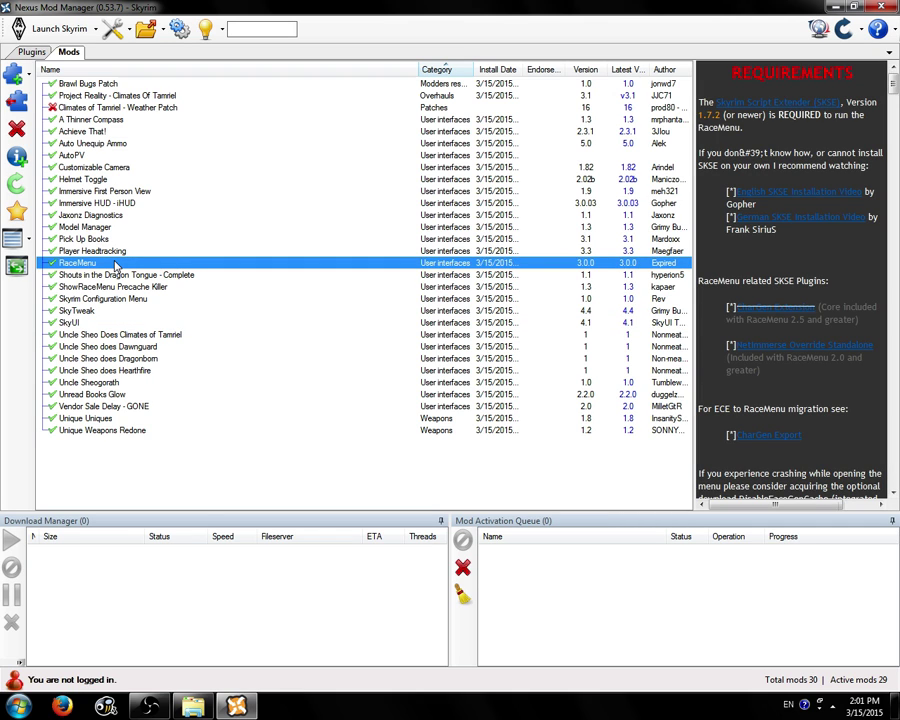
{"action": "left_click", "coordinate": [80, 133]}
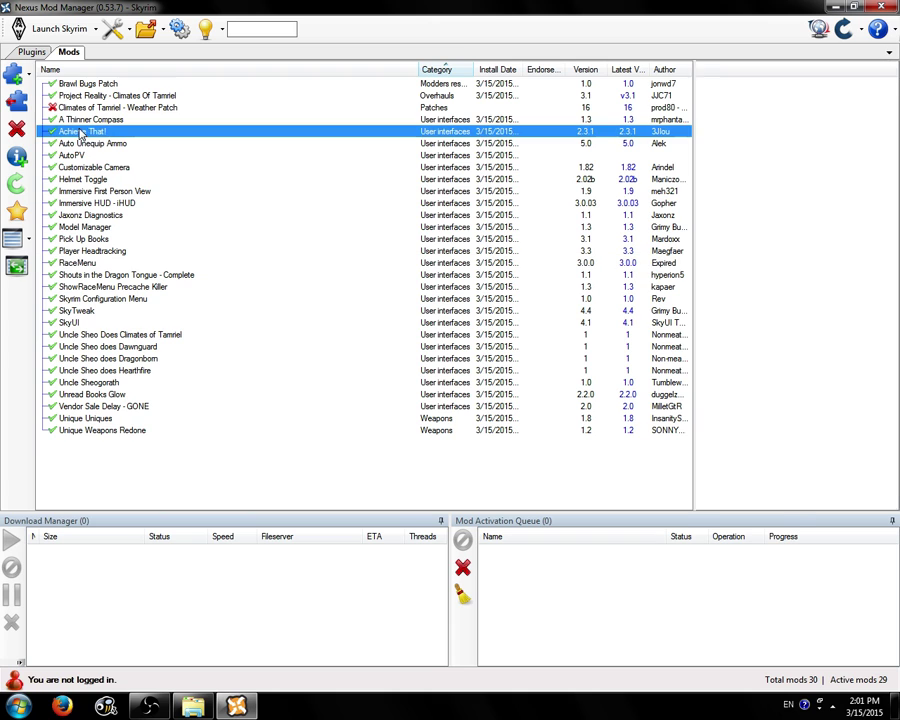
{"action": "left_click", "coordinate": [33, 53]}
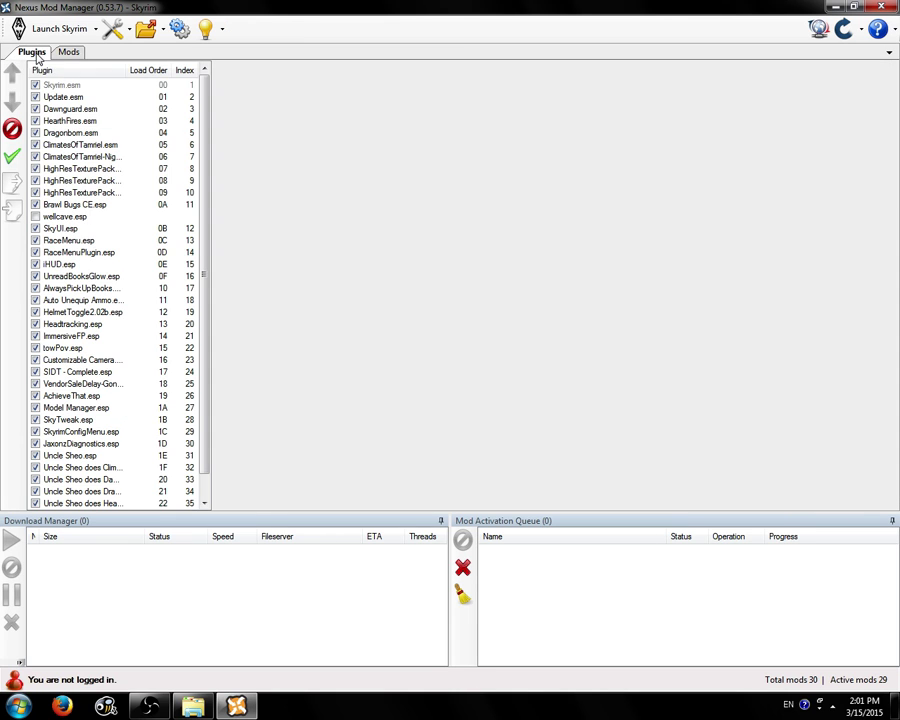
Select the plugin block from iHUD.esp down to Uncle Sheo does Hearthfire in the load order.
{"action": "left_click", "coordinate": [70, 276]}
{"action": "left_click", "coordinate": [62, 264]}
{"action": "scroll", "coordinate": [110, 300], "scroll_direction": "down", "scroll_amount": 1}
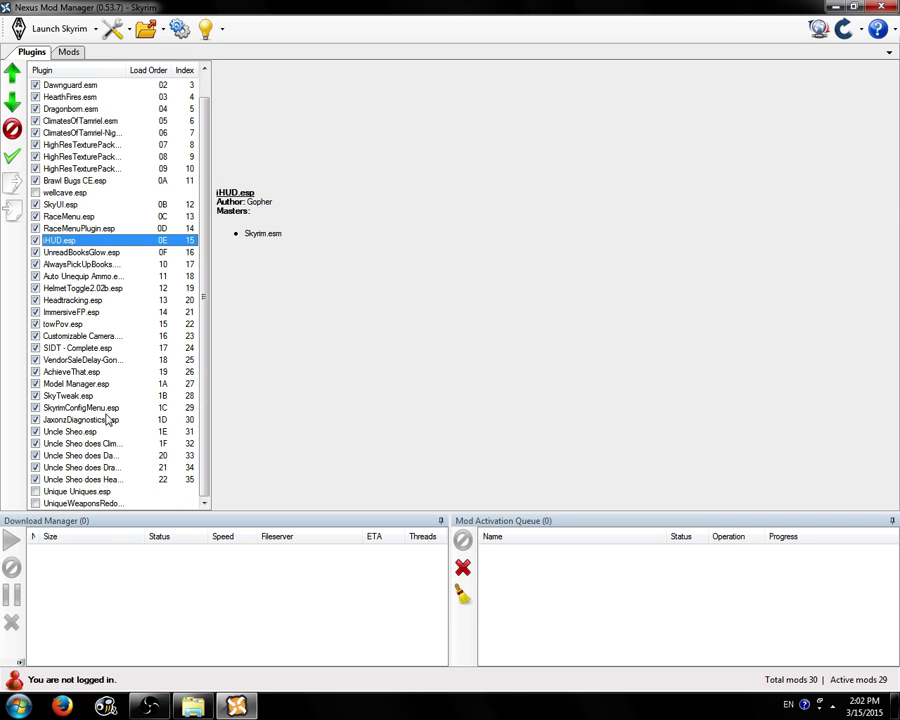
{"action": "left_click", "coordinate": [82, 479], "text": "shift"}
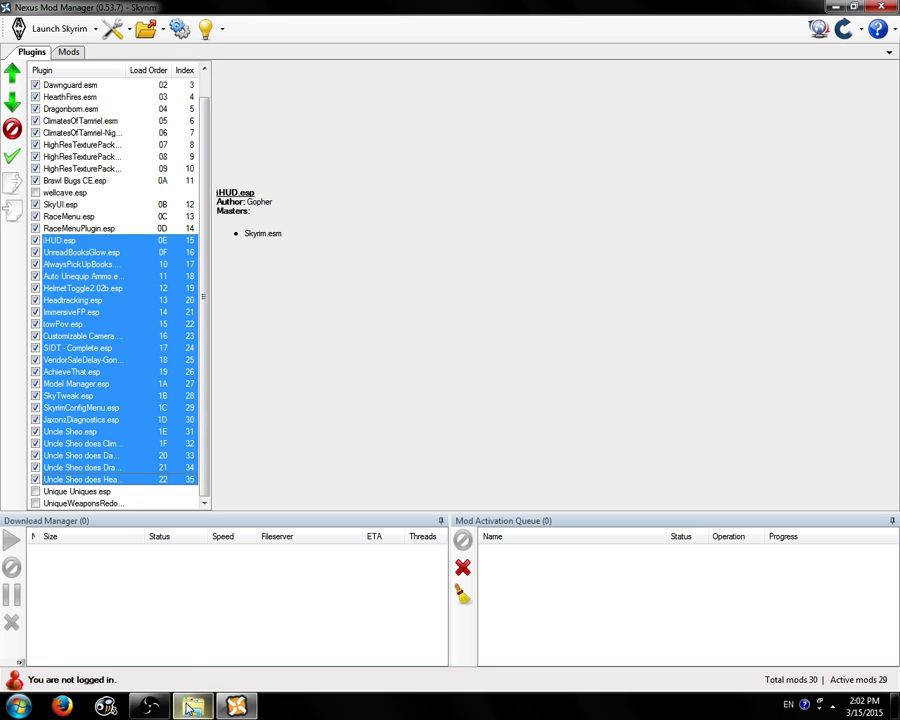
From Skyrim Directory > TES5Edit, launch TES5Edit310svn1910.exe and minimise the Explorer window.
{"action": "key", "text": "super"}
{"action": "type", "text": "4"}
{"action": "key", "text": "BackSpace"}
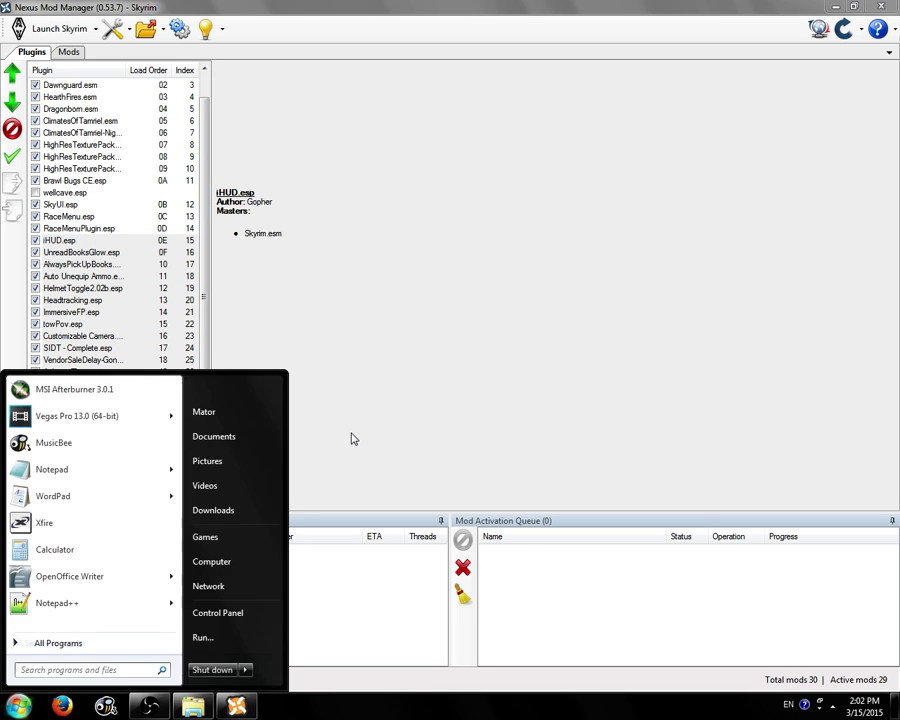
{"action": "key", "text": "Escape"}
{"action": "key", "text": "super+4"}
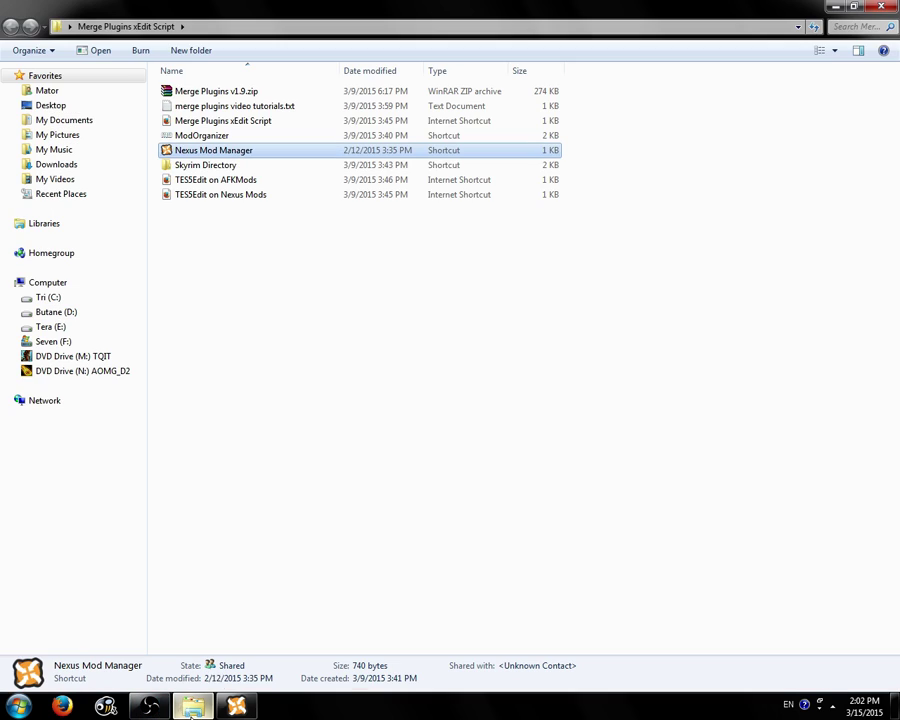
{"action": "double_click", "coordinate": [235, 171]}
{"action": "double_click", "coordinate": [211, 237]}
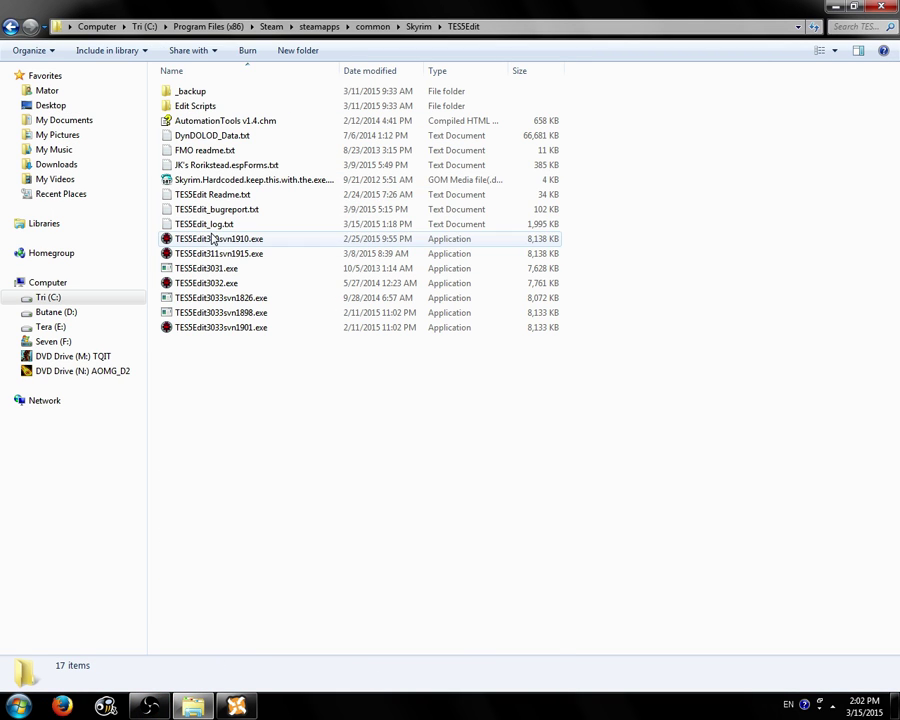
{"action": "left_click", "coordinate": [230, 242]}
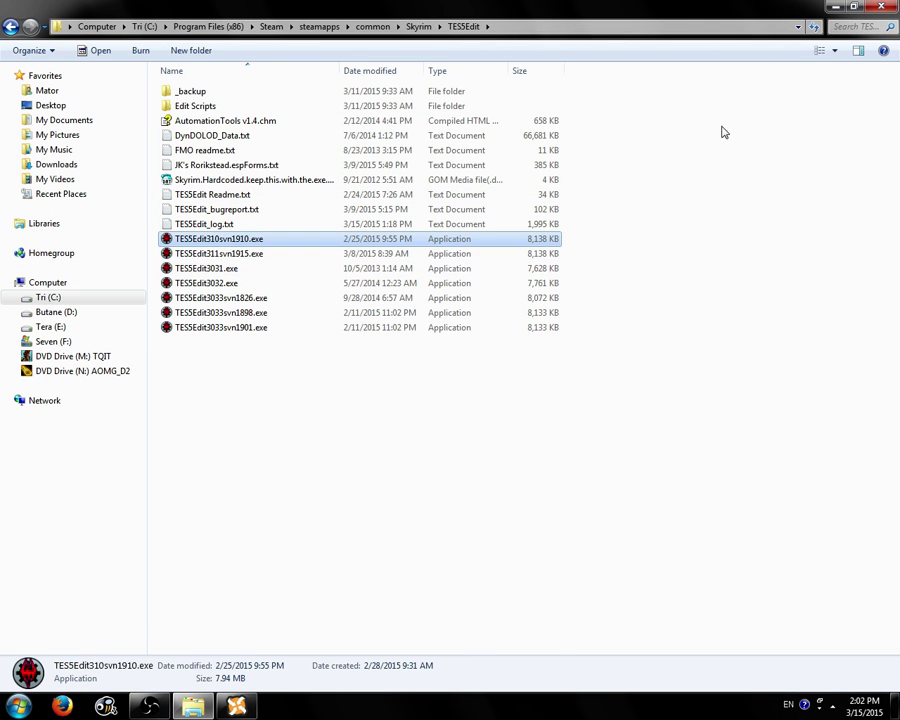
{"action": "left_click", "coordinate": [838, 8]}
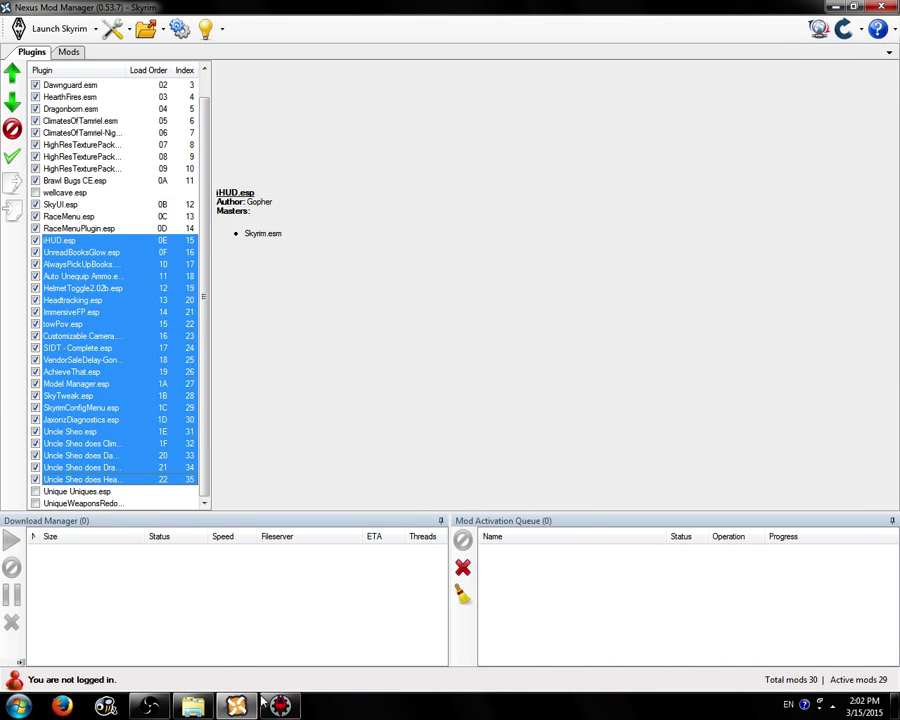
Uncheck every plugin in TES5Edit's Master/Plugin Selection using Select None.
{"action": "left_click", "coordinate": [280, 706]}
{"action": "scroll", "coordinate": [433, 263], "scroll_direction": "down", "scroll_amount": 1}
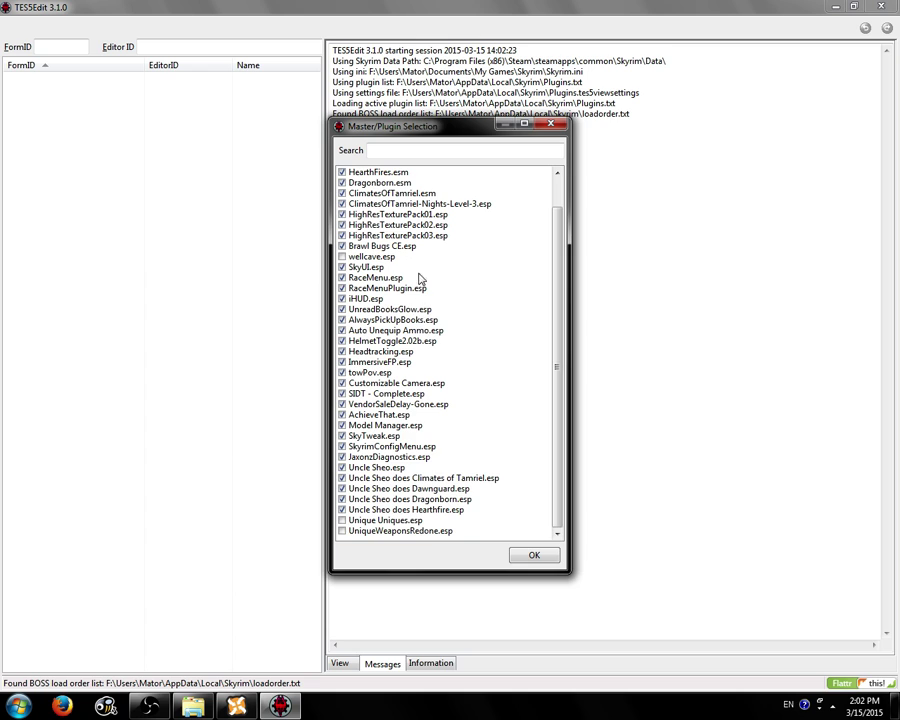
{"action": "scroll", "coordinate": [420, 279], "scroll_direction": "up", "scroll_amount": 1}
{"action": "scroll", "coordinate": [400, 295], "scroll_direction": "down", "scroll_amount": 1}
{"action": "right_click", "coordinate": [405, 310]}
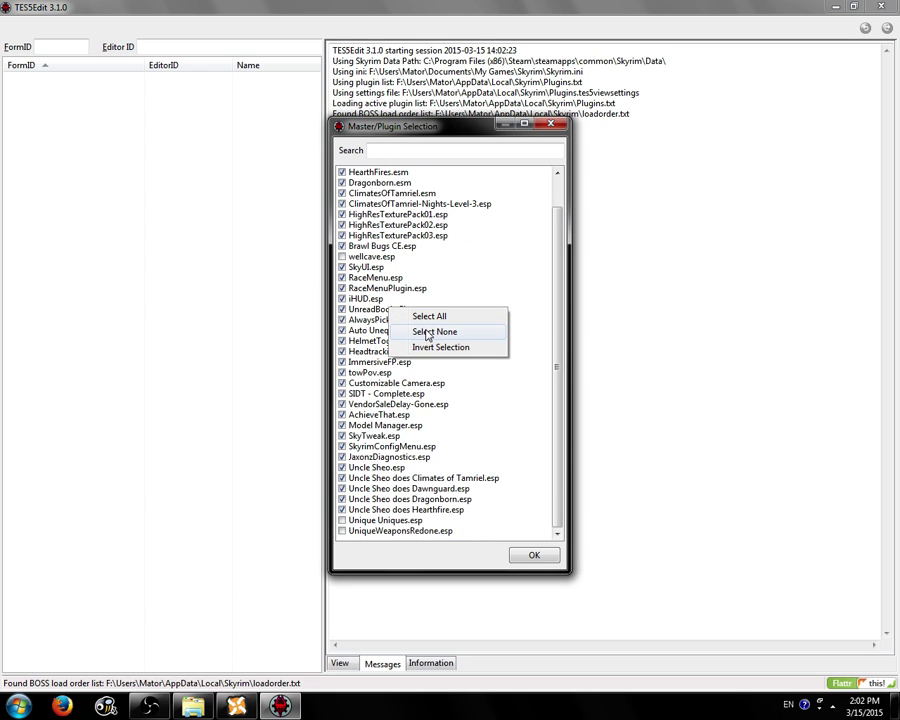
{"action": "left_click", "coordinate": [427, 332]}
Check SkyUI.esp through Uncle Sheo does Hearthfire.esp and load them.
{"action": "left_click", "coordinate": [342, 268]}
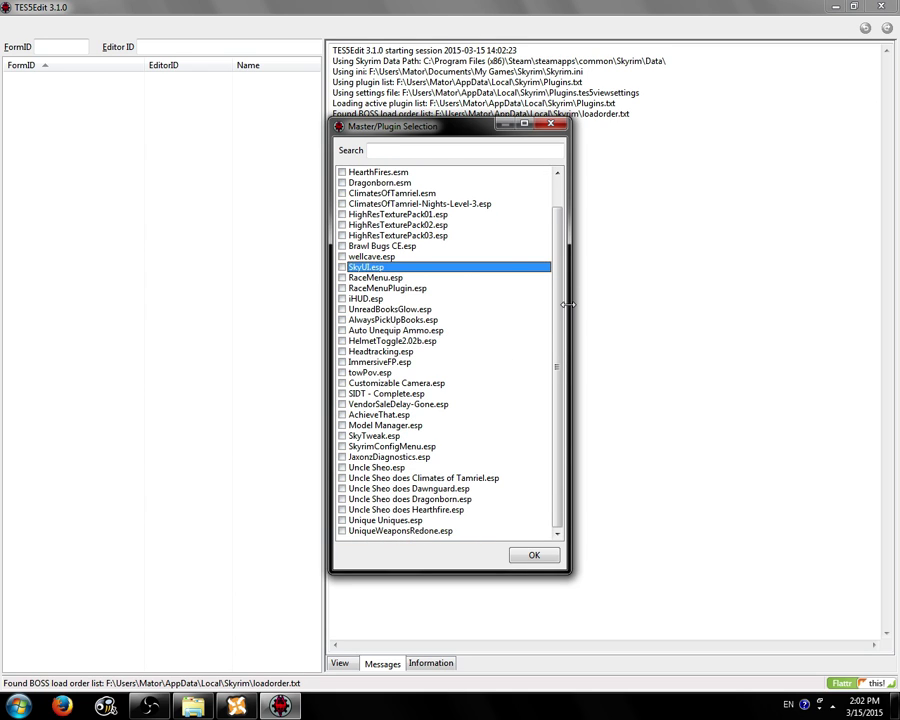
{"action": "key", "text": "space"}
{"action": "key", "text": "Down"}
{"action": "key", "text": "space"}
{"action": "key", "text": "Down"}
{"action": "key", "text": "space"}
{"action": "key", "text": "Down"}
{"action": "key", "text": "space"}
{"action": "key", "text": "Down"}
{"action": "key", "text": "space"}
{"action": "key", "text": "Down"}
{"action": "key", "text": "space"}
{"action": "key", "text": "Down"}
{"action": "key", "text": "space"}
{"action": "key", "text": "Down"}
{"action": "key", "text": "space"}
{"action": "key", "text": "Down"}
{"action": "key", "text": "space"}
{"action": "key", "text": "Down"}
{"action": "key", "text": "space"}
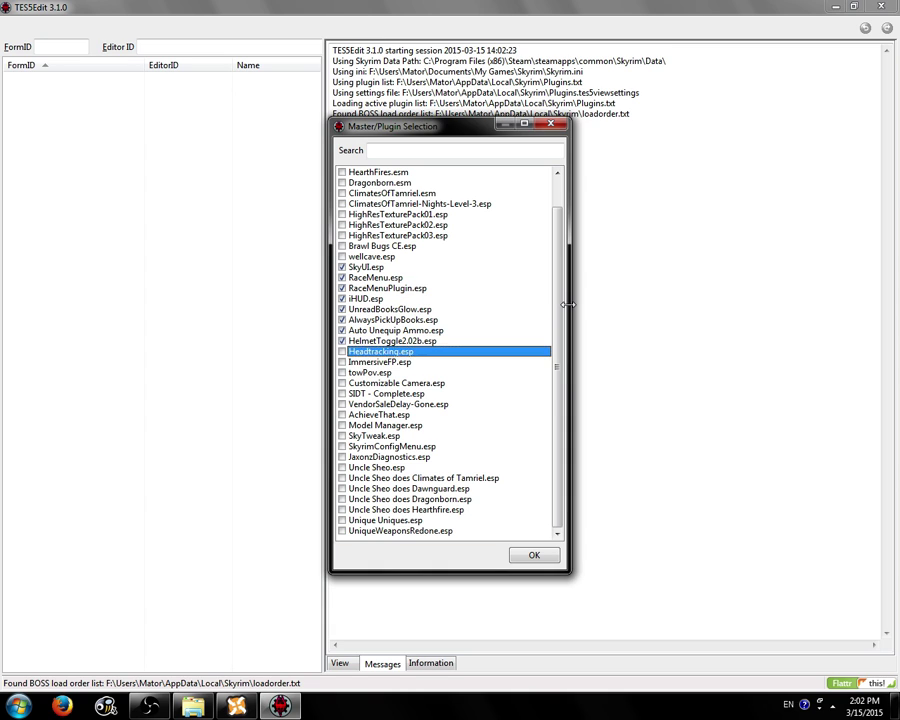
{"action": "key", "text": "Down"}
{"action": "key", "text": "space"}
{"action": "key", "text": "Down"}
{"action": "key", "text": "space"}
{"action": "key", "text": "Down"}
{"action": "key", "text": "space"}
{"action": "key", "text": "Down"}
{"action": "key", "text": "space"}
{"action": "key", "text": "Down"}
{"action": "key", "text": "space"}
{"action": "key", "text": "Down"}
{"action": "key", "text": "space"}
{"action": "key", "text": "Down"}
{"action": "key", "text": "space"}
{"action": "key", "text": "Down"}
{"action": "key", "text": "space"}
{"action": "key", "text": "Down"}
{"action": "key", "text": "space"}
{"action": "key", "text": "Down"}
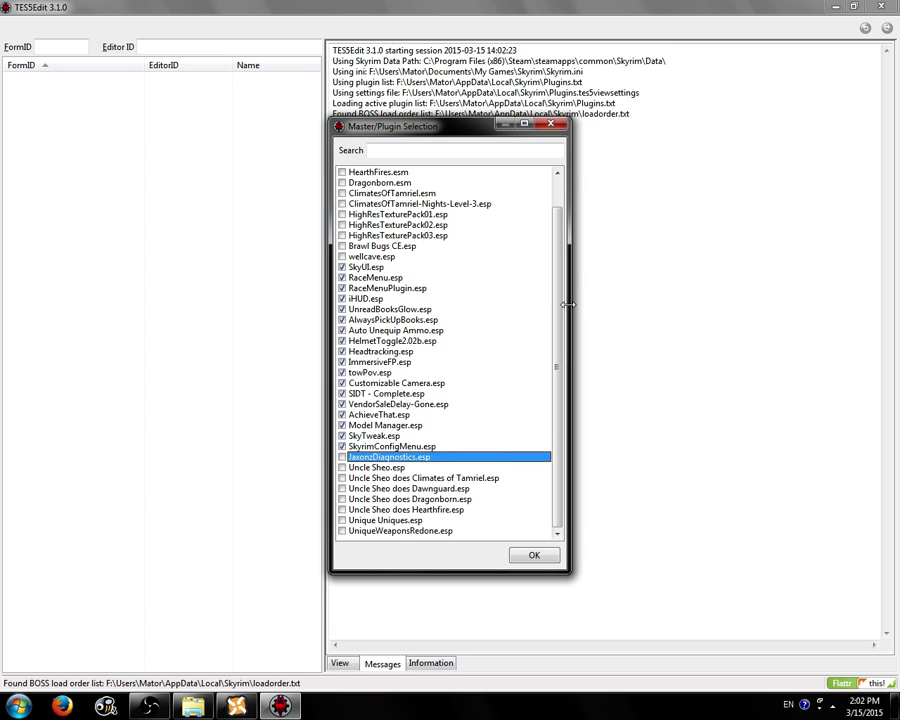
{"action": "key", "text": "space"}
{"action": "key", "text": "Down"}
{"action": "key", "text": "space"}
{"action": "key", "text": "Down"}
{"action": "key", "text": "space"}
{"action": "key", "text": "Down"}
{"action": "key", "text": "space"}
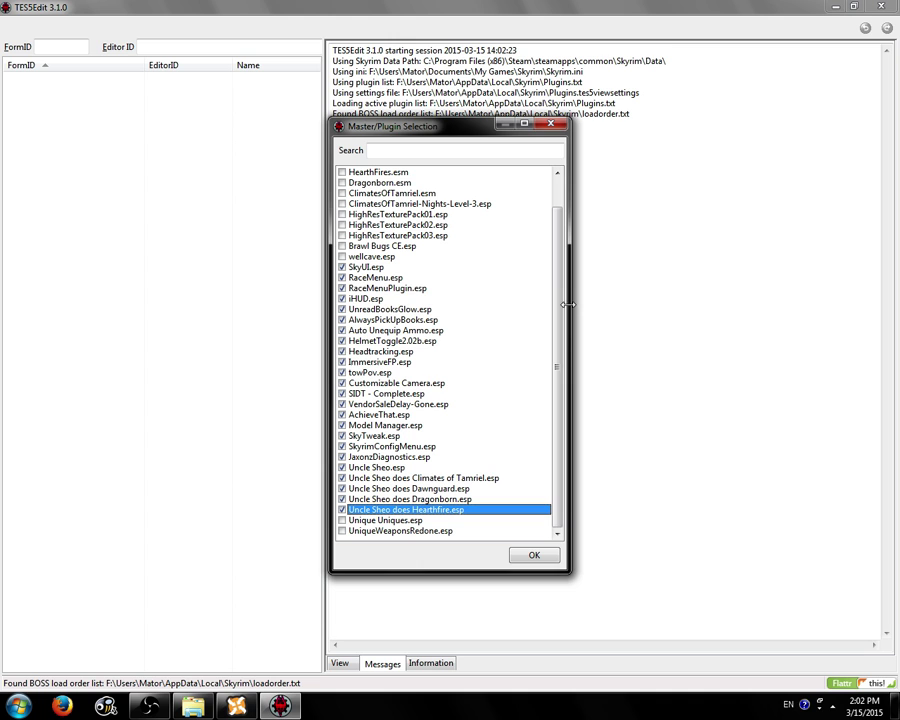
{"action": "left_click", "coordinate": [378, 277]}
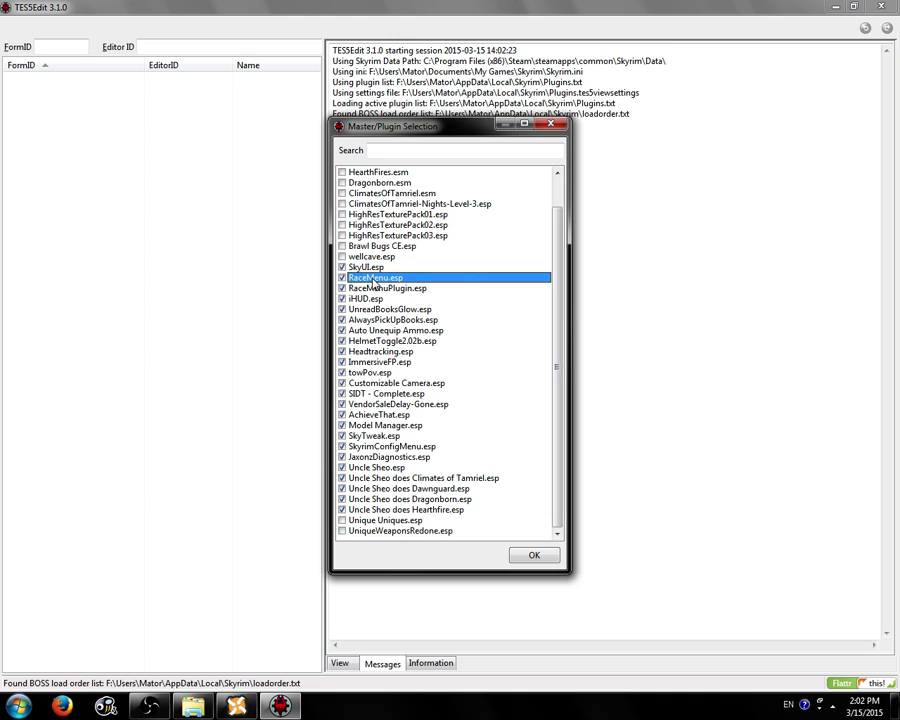
{"action": "left_click", "coordinate": [534, 556]}
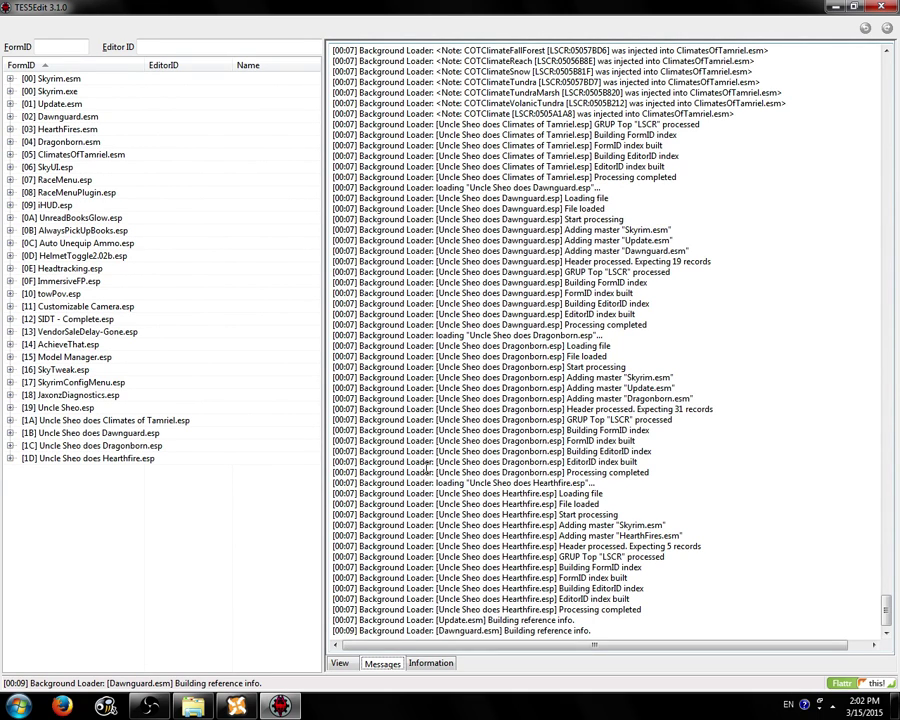
Select [09] iHUD.esp through [1D] Uncle Sheo does Hearthfire.esp, keeping the current colour scheme.
{"action": "left_click", "coordinate": [50, 167]}
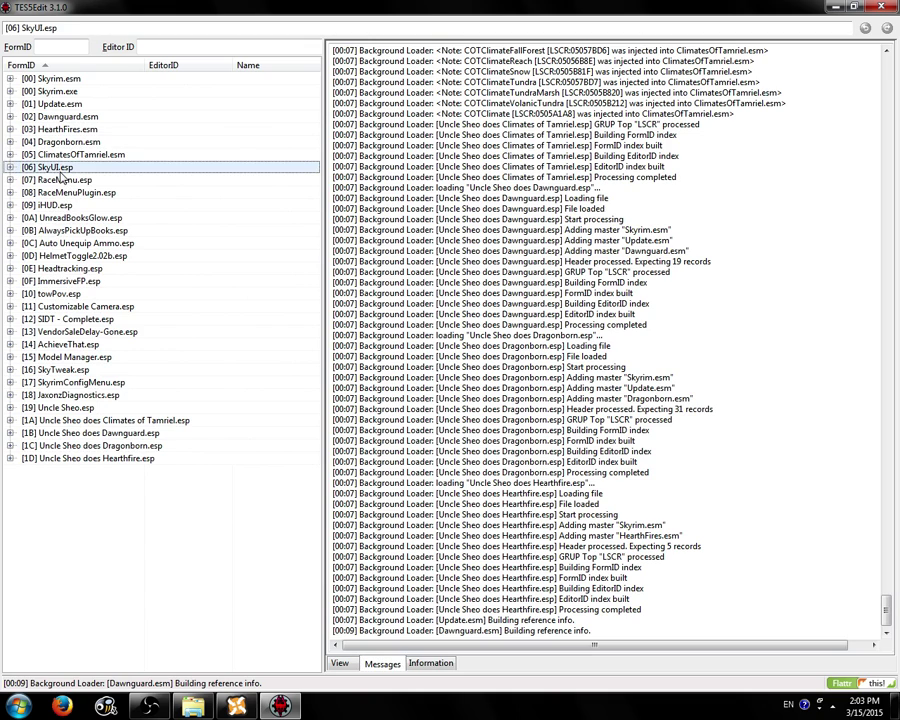
{"action": "left_click", "coordinate": [60, 189], "text": "shift"}
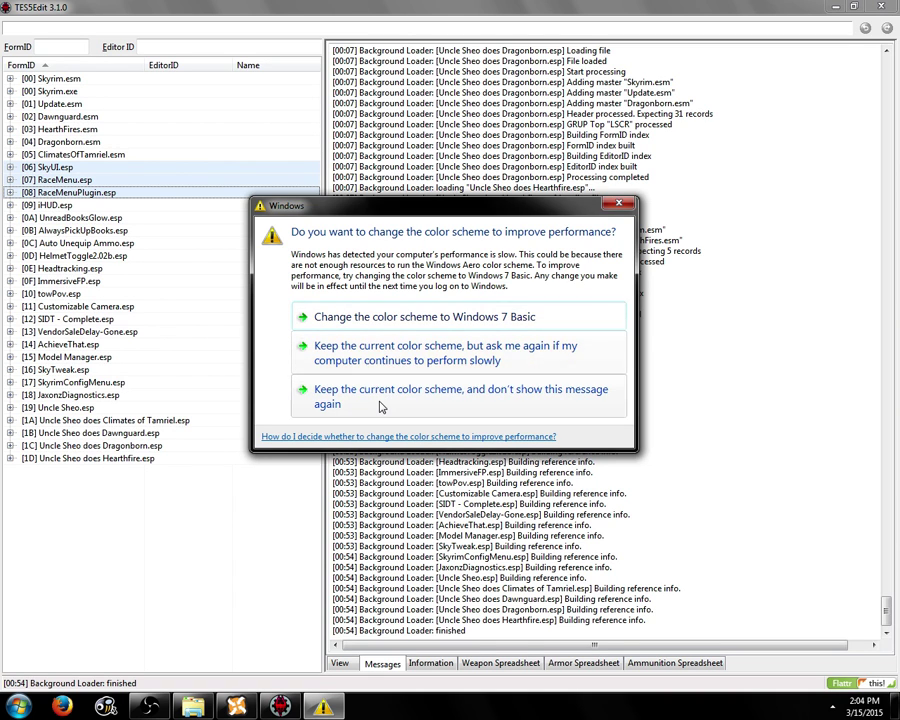
{"action": "left_click", "coordinate": [377, 396]}
{"action": "left_click", "coordinate": [62, 208]}
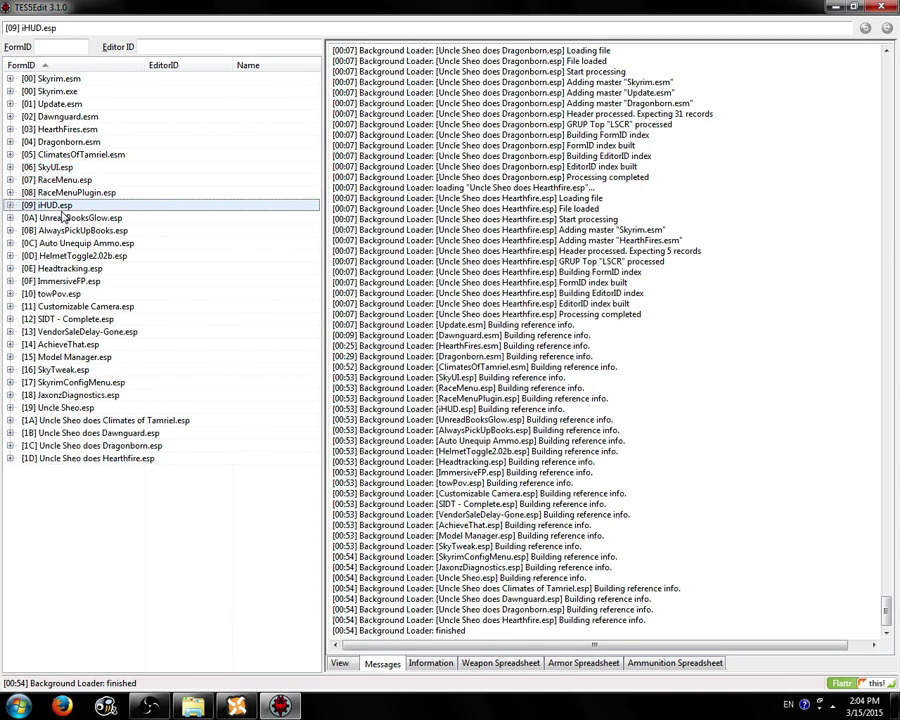
{"action": "left_click", "coordinate": [68, 458], "text": "shift"}
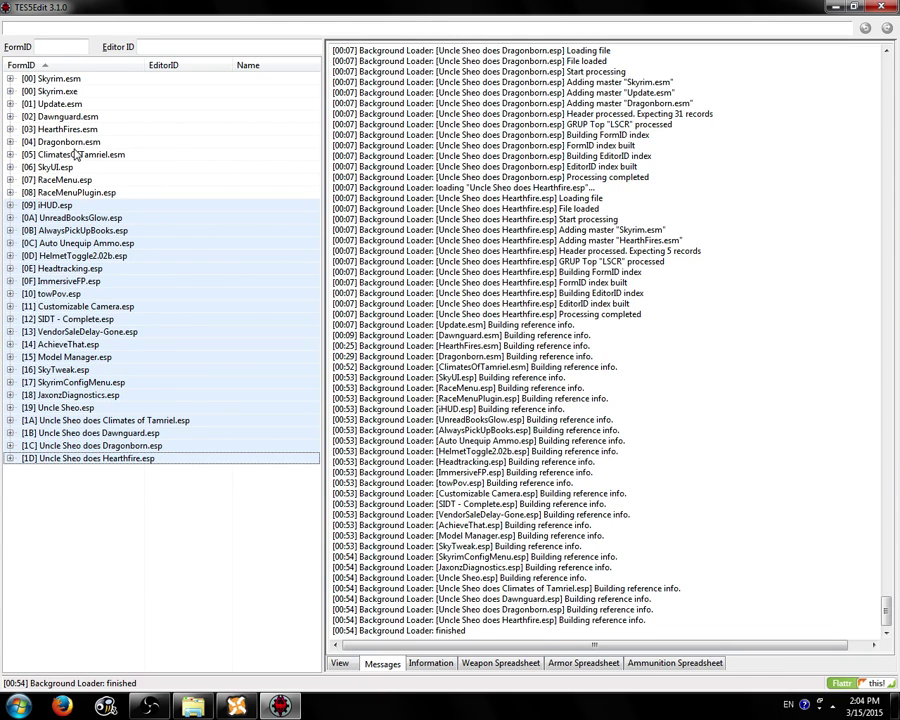
{"action": "left_click", "coordinate": [50, 205]}
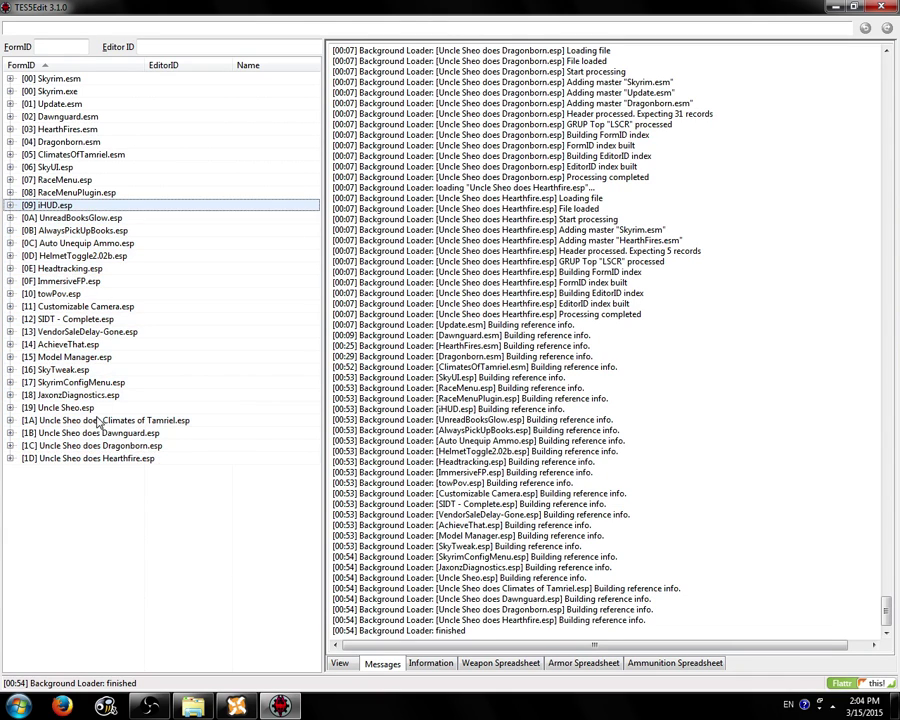
{"action": "left_click", "coordinate": [68, 458], "text": "shift"}
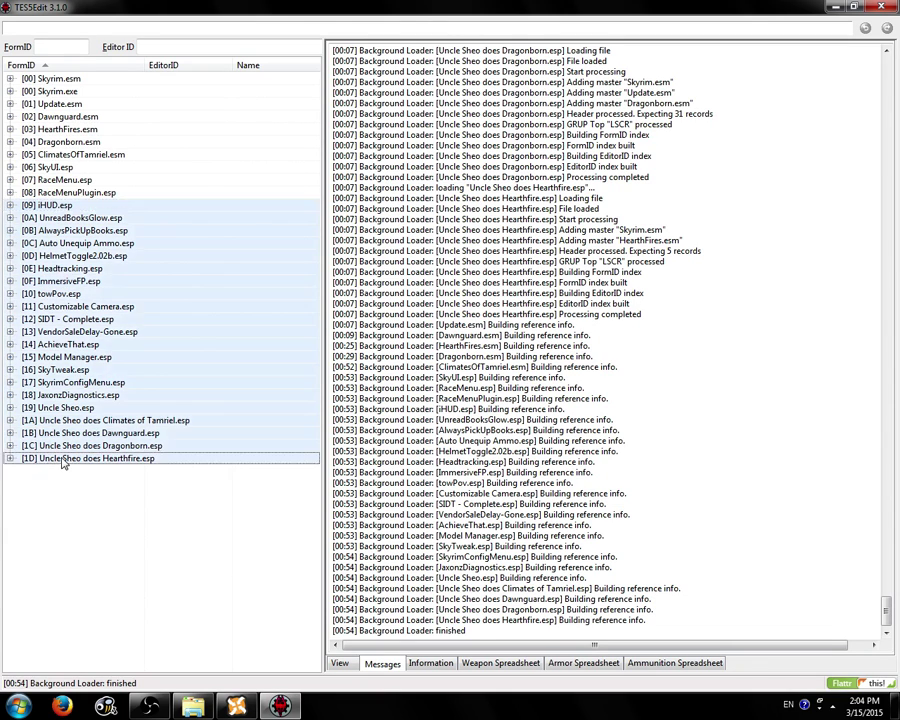
Run Check for Errors on the selected plugins and scroll the Messages log to read the results.
{"action": "right_click", "coordinate": [63, 207]}
{"action": "left_click", "coordinate": [115, 299]}
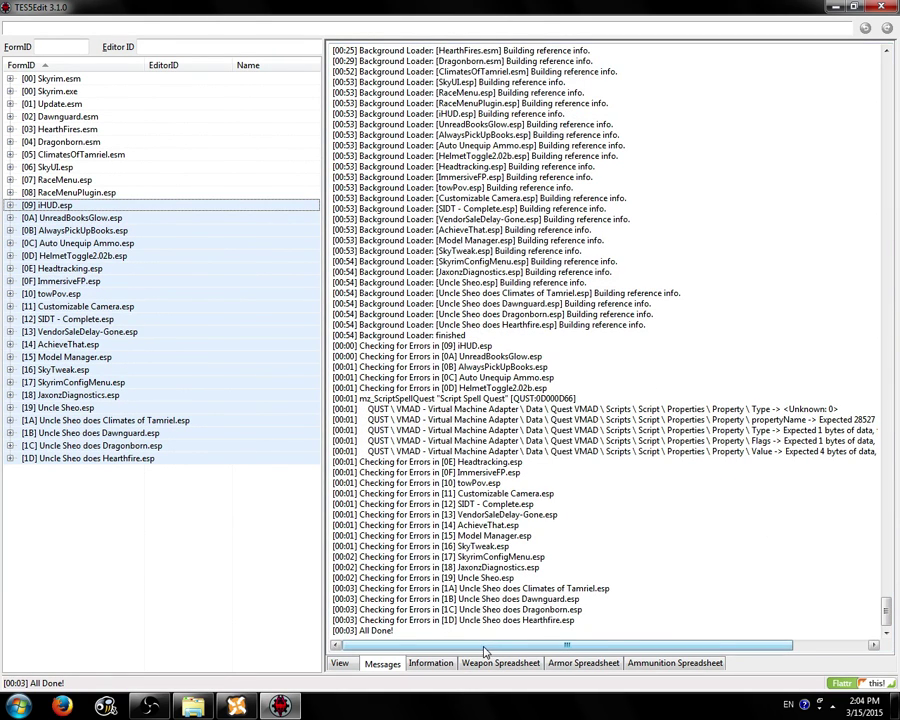
{"action": "left_click_drag", "start_coordinate": [484, 652], "coordinate": [559, 651]}
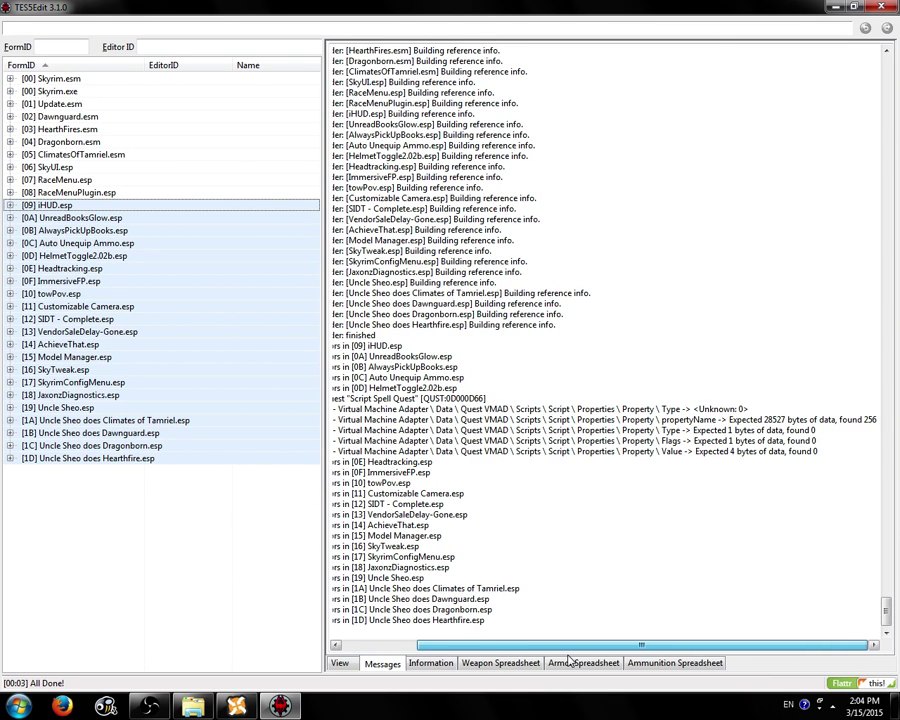
{"action": "left_click_drag", "start_coordinate": [568, 660], "coordinate": [350, 660]}
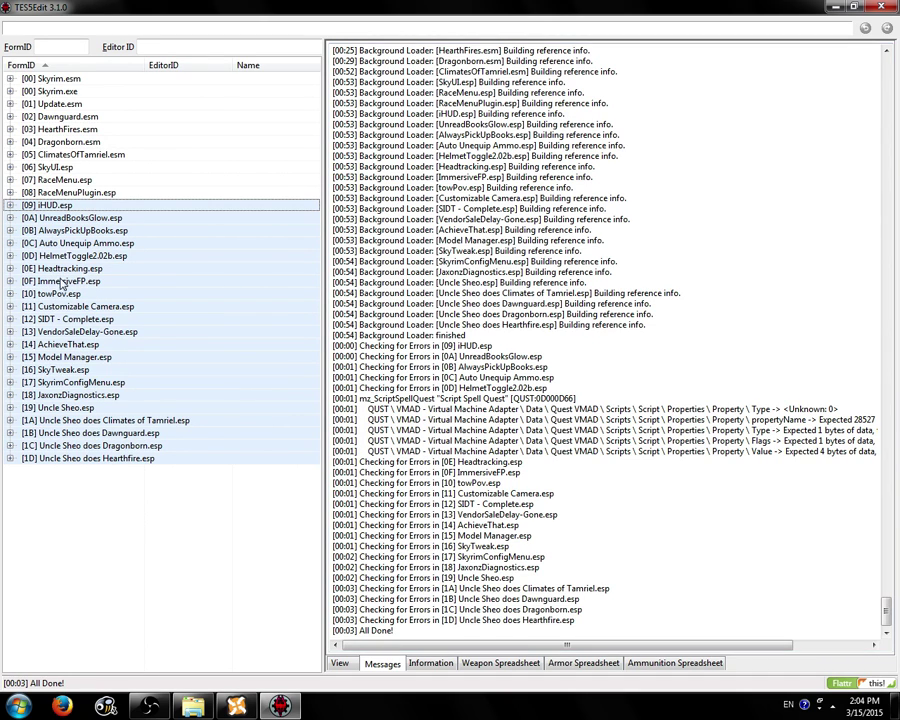
{"action": "left_click", "coordinate": [10, 256]}
{"action": "left_click", "coordinate": [22, 319]}
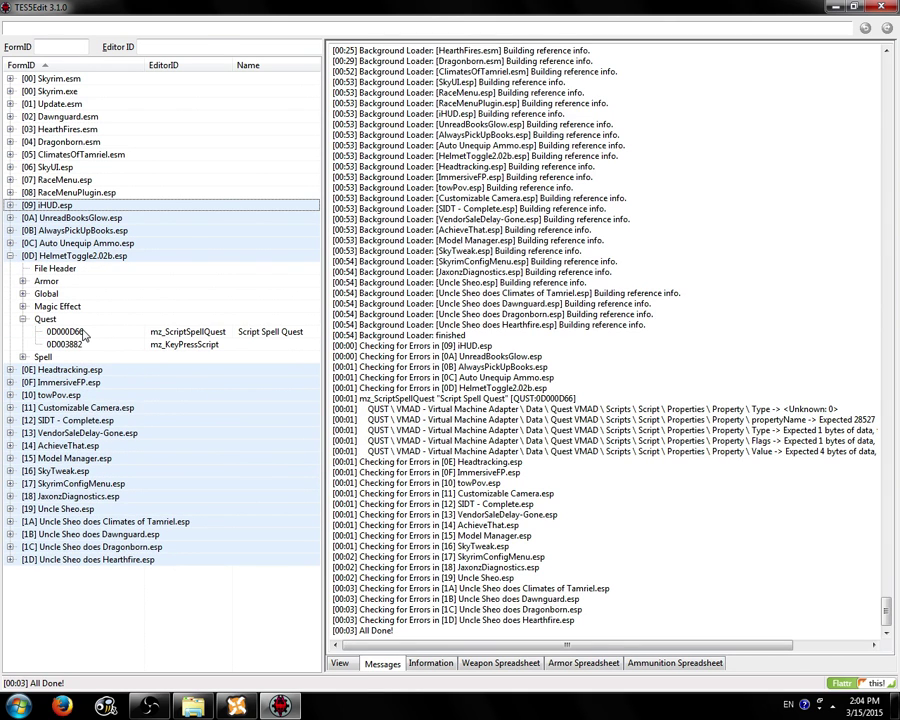
{"action": "left_click", "coordinate": [80, 332]}
{"action": "left_click", "coordinate": [614, 397]}
{"action": "scroll", "coordinate": [600, 425], "scroll_direction": "down", "scroll_amount": 4}
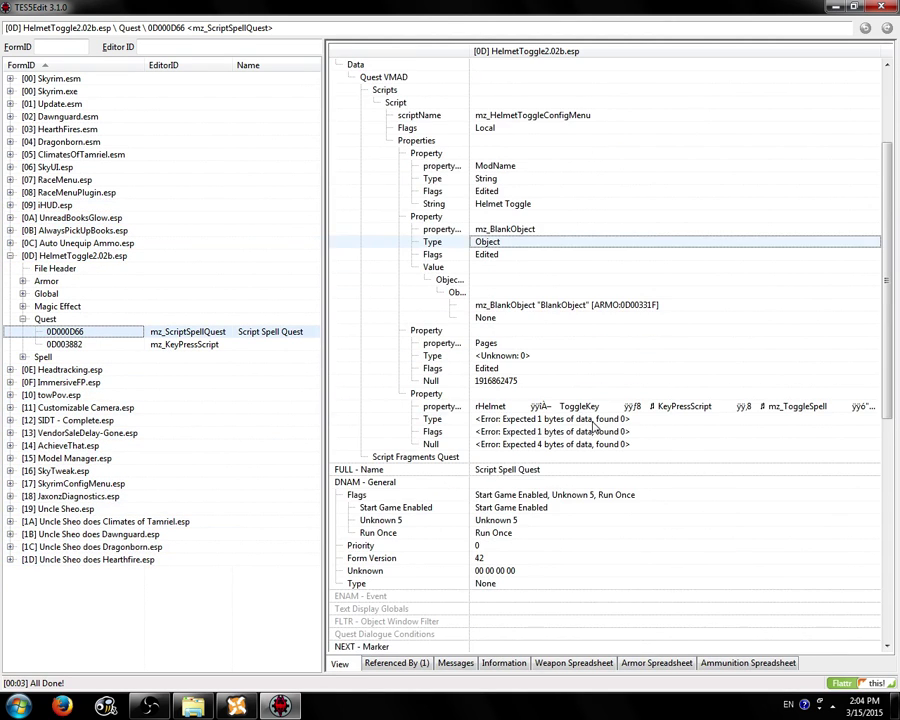
{"action": "left_click", "coordinate": [708, 418]}
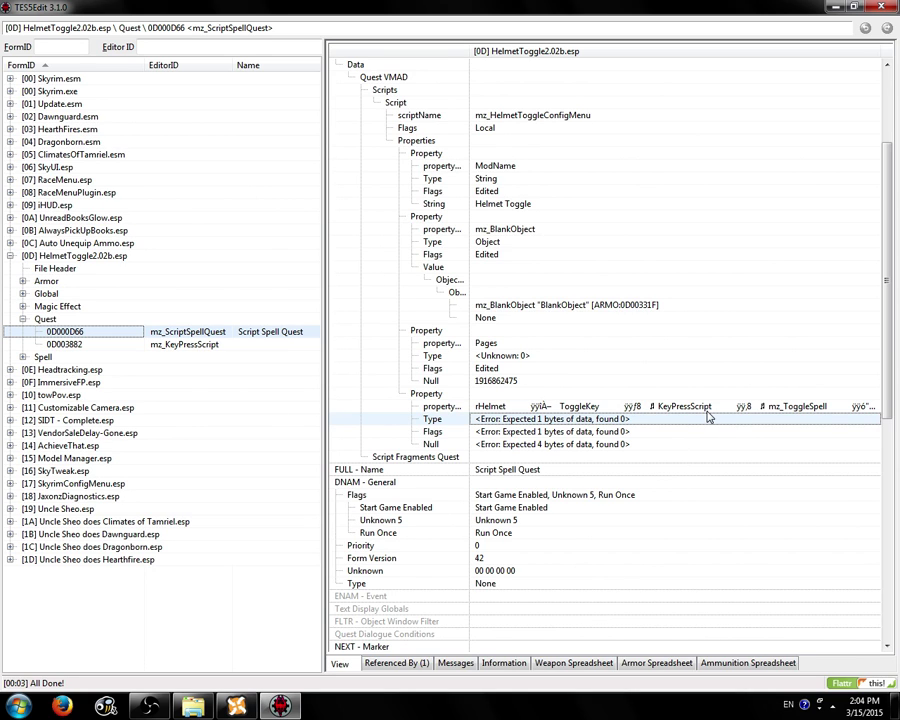
{"action": "left_click", "coordinate": [700, 408]}
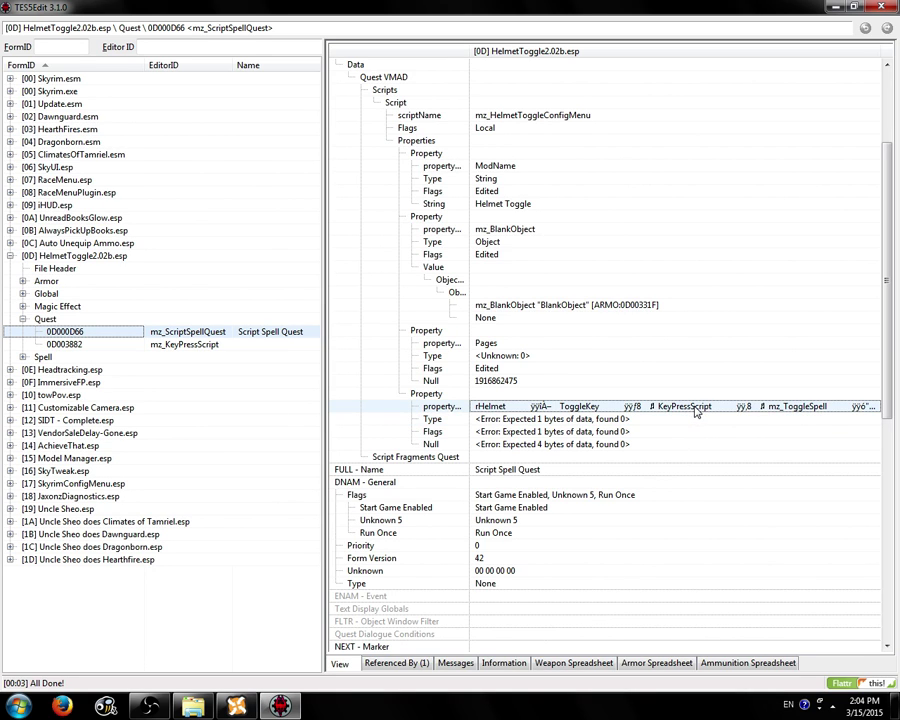
{"action": "scroll", "coordinate": [610, 418], "scroll_direction": "up", "scroll_amount": 4}
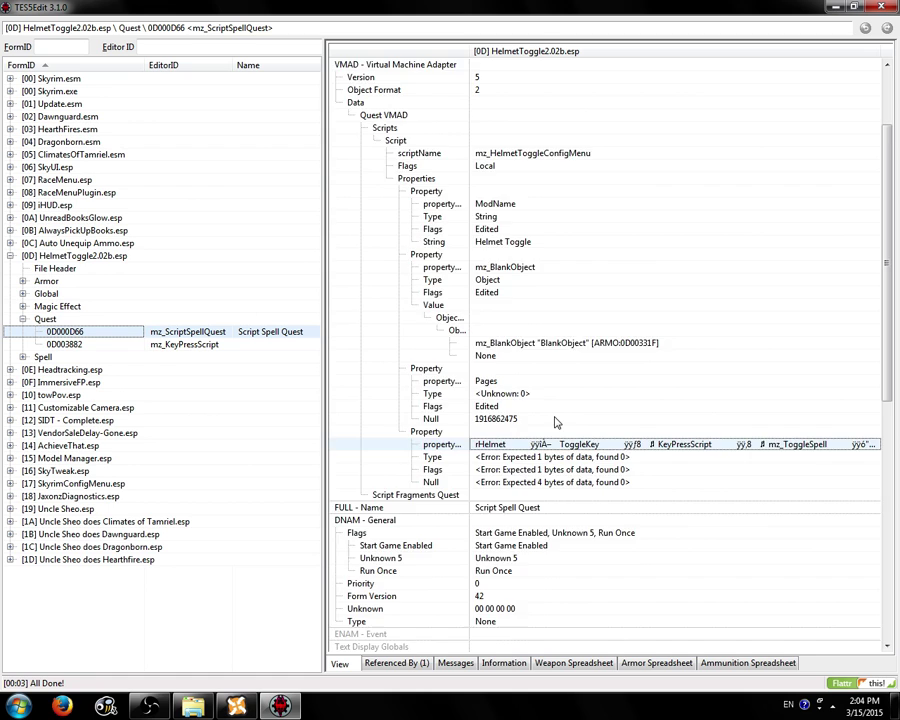
{"action": "scroll", "coordinate": [552, 422], "scroll_direction": "down", "scroll_amount": 3}
{"action": "left_click", "coordinate": [22, 318]}
{"action": "left_click", "coordinate": [10, 255]}
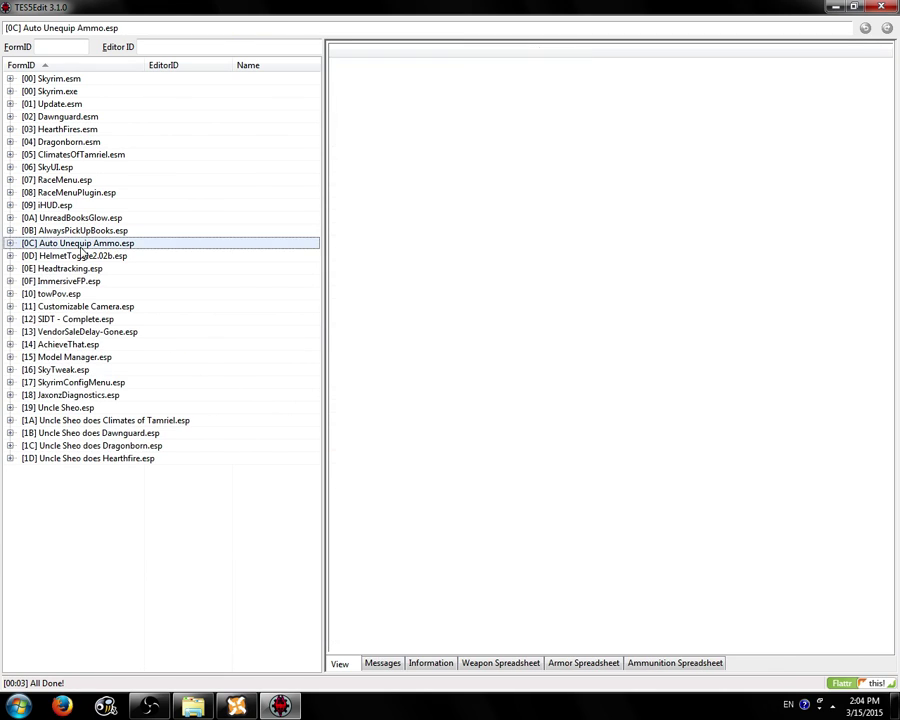
{"action": "left_click", "coordinate": [70, 258]}
{"action": "left_click", "coordinate": [388, 665]}
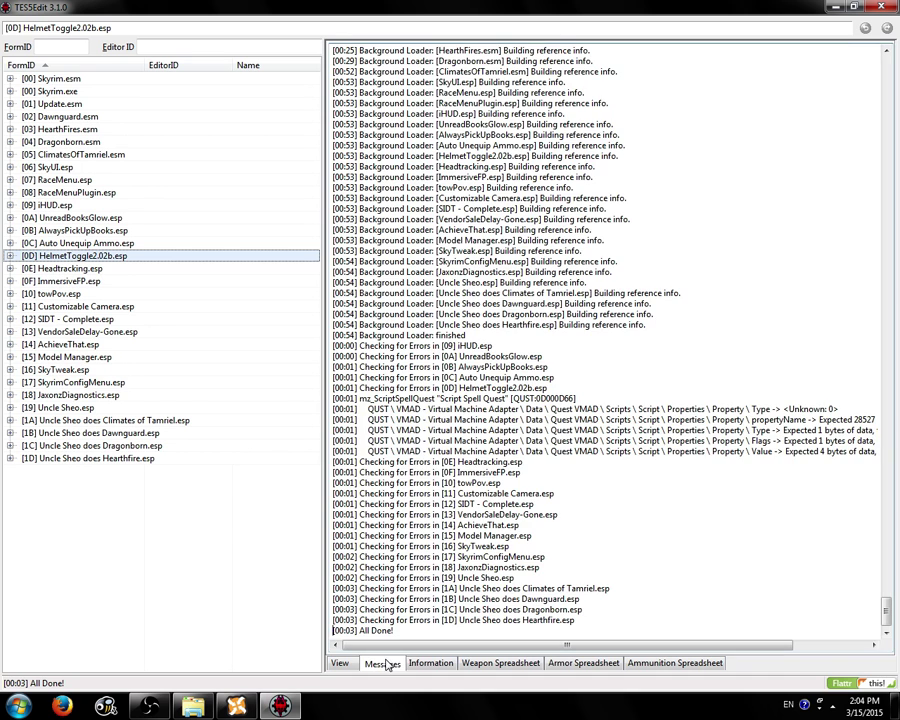
{"action": "mouse_move", "coordinate": [512, 422]}
{"action": "left_mouse_down"}
{"action": "mouse_move", "coordinate": [623, 468]}
{"action": "mouse_move", "coordinate": [505, 418]}
{"action": "left_mouse_up"}
{"action": "left_click", "coordinate": [46, 207]}
{"action": "left_click", "coordinate": [128, 459], "text": "shift"}
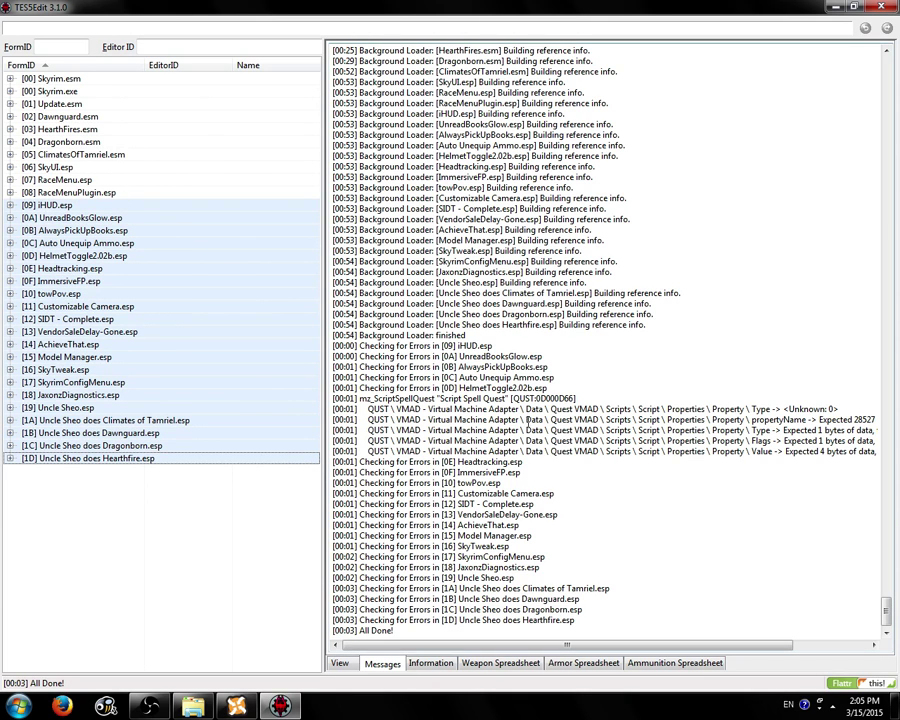
Apply the Merge plugins v1.9 script to iHUD.esp through Uncle Sheo does Hearthfire.esp.
{"action": "right_click", "coordinate": [43, 205]}
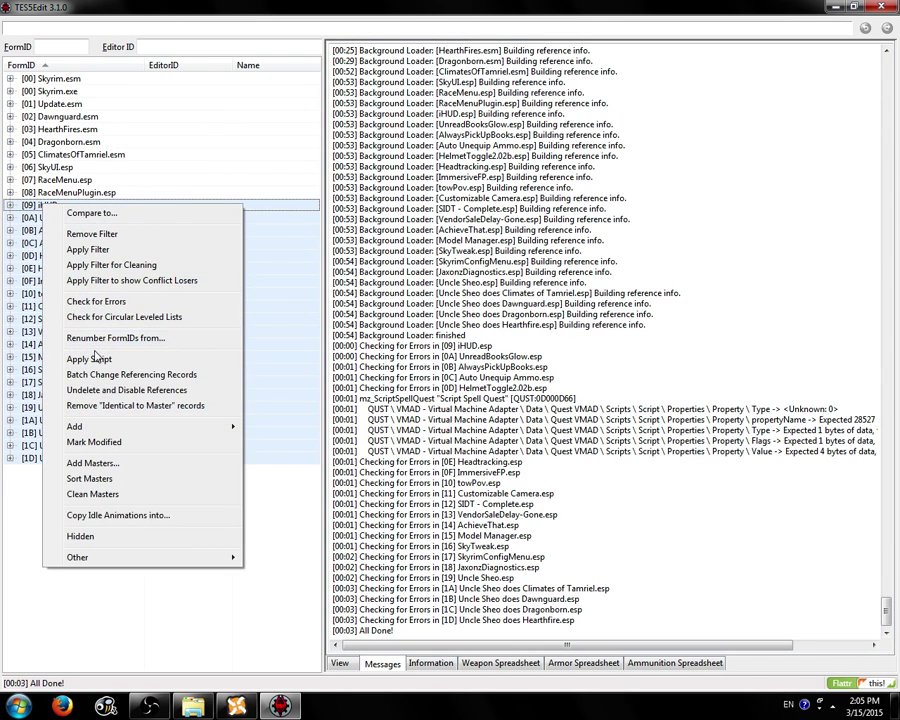
{"action": "left_click", "coordinate": [116, 359]}
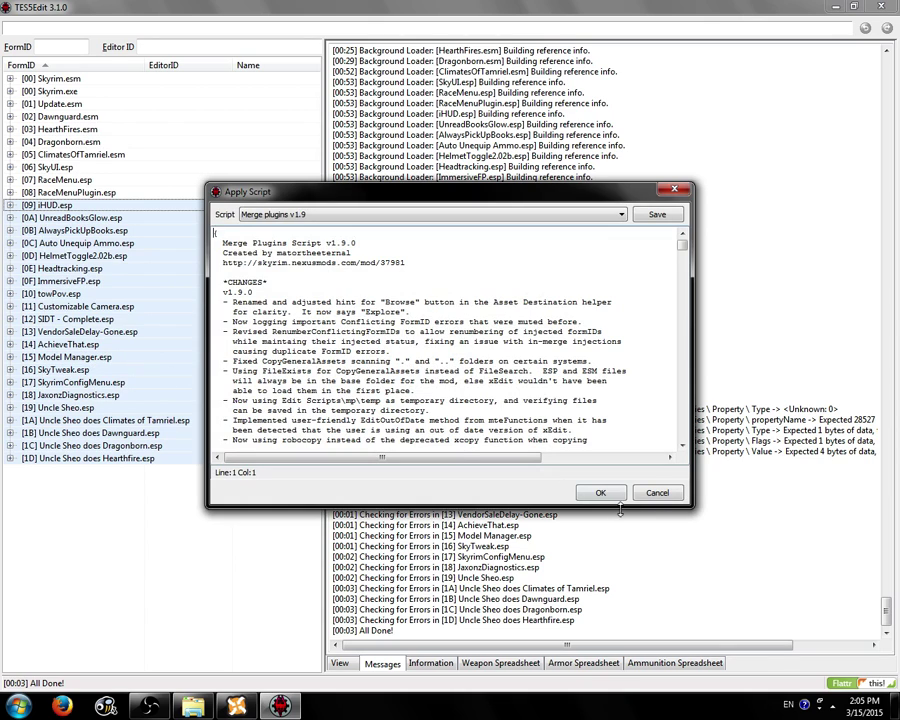
{"action": "left_click", "coordinate": [305, 215]}
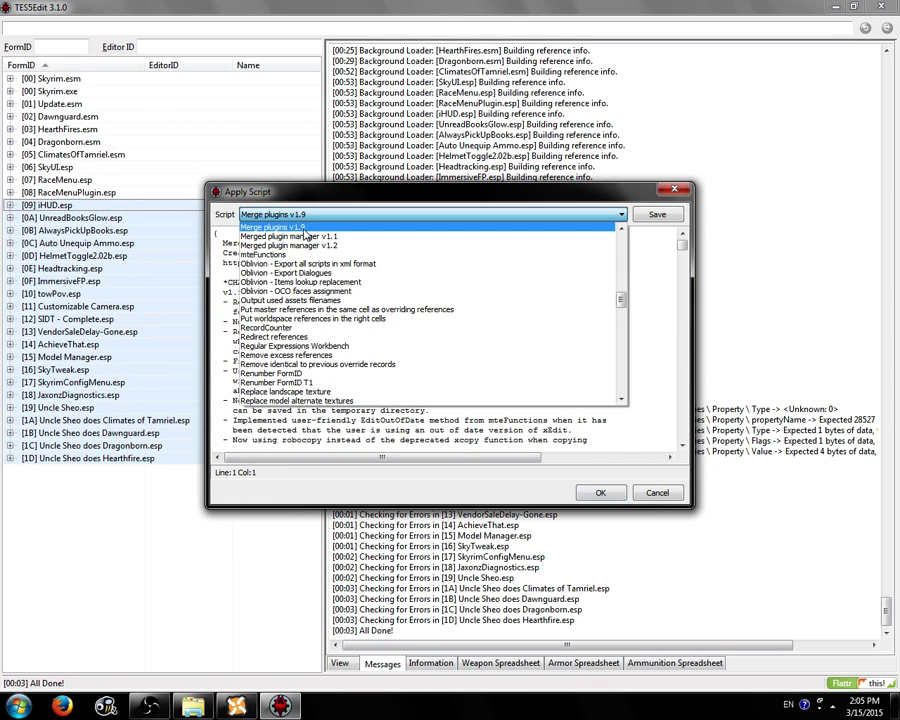
{"action": "left_click", "coordinate": [297, 229]}
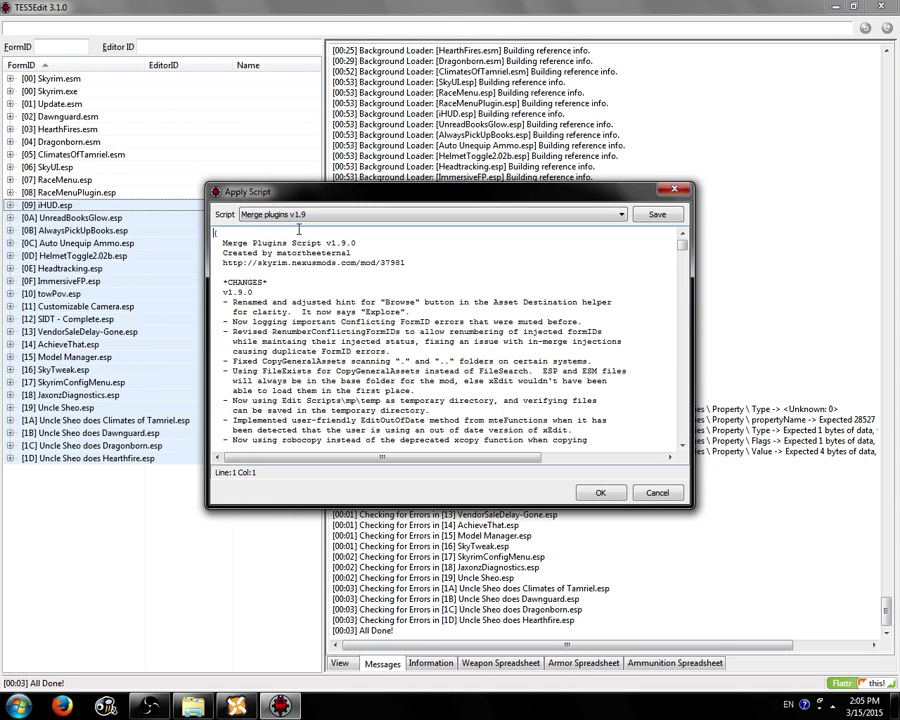
{"action": "left_click", "coordinate": [598, 494]}
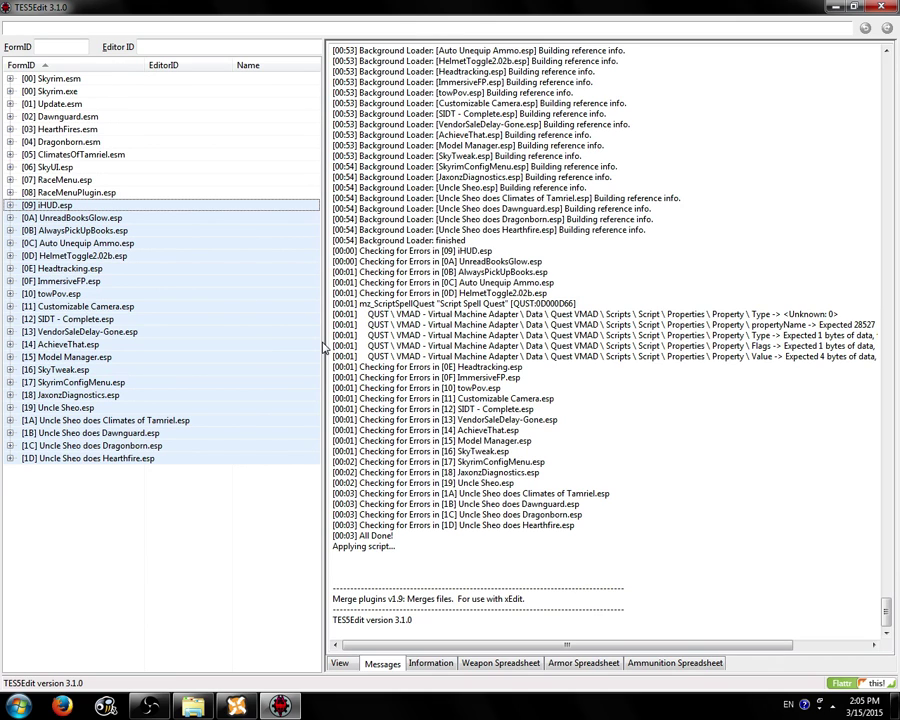
{"action": "mouse_move", "coordinate": [208, 707]}
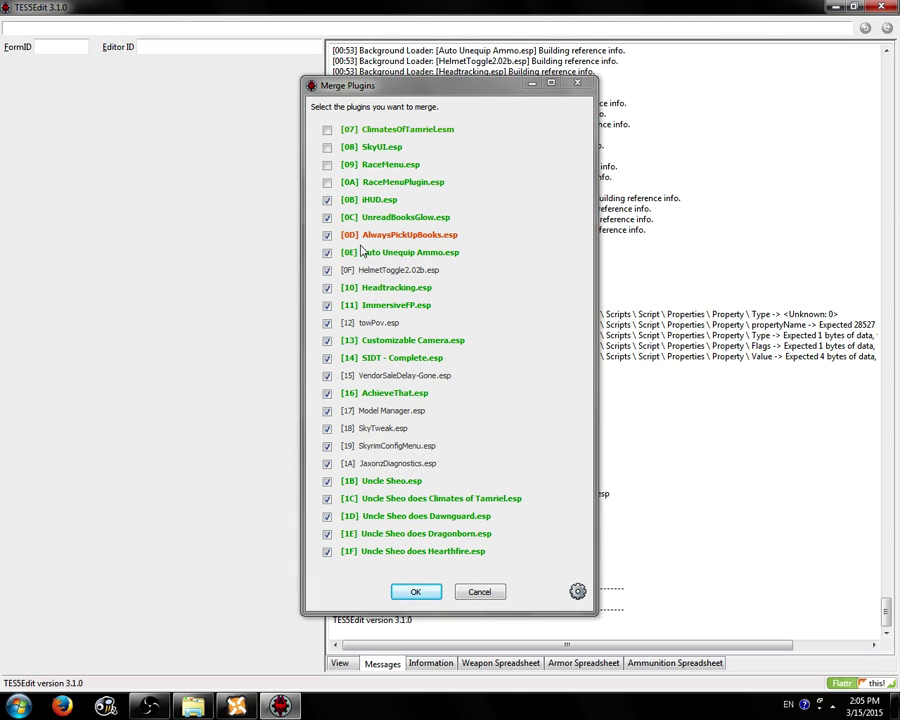
In Advanced Options, uncheck both I'm using Mod Organizer and Copy general assets.
{"action": "left_click", "coordinate": [578, 593]}
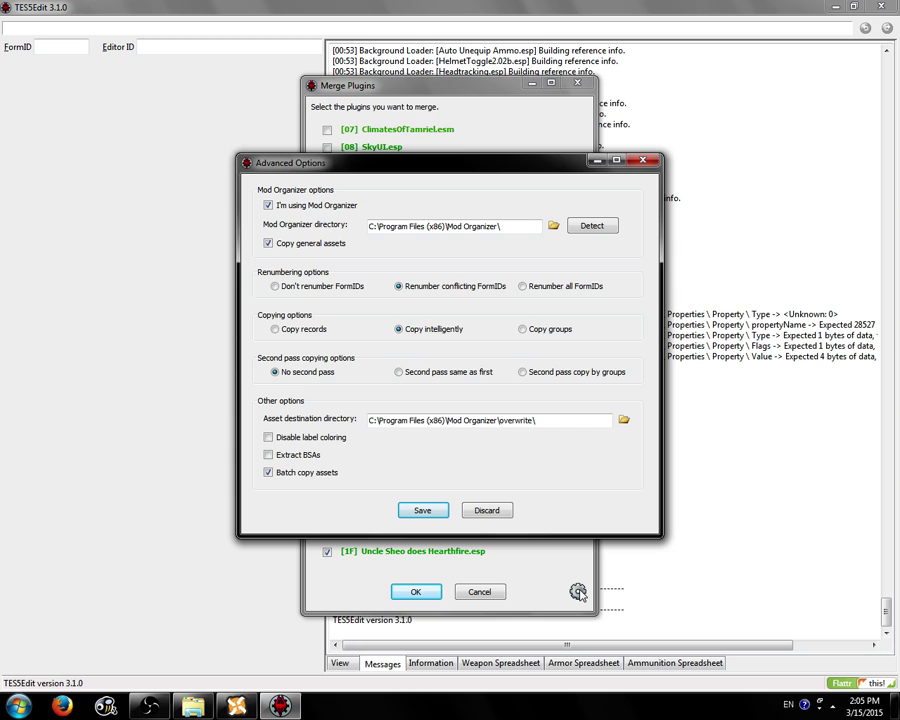
{"action": "left_click", "coordinate": [290, 206]}
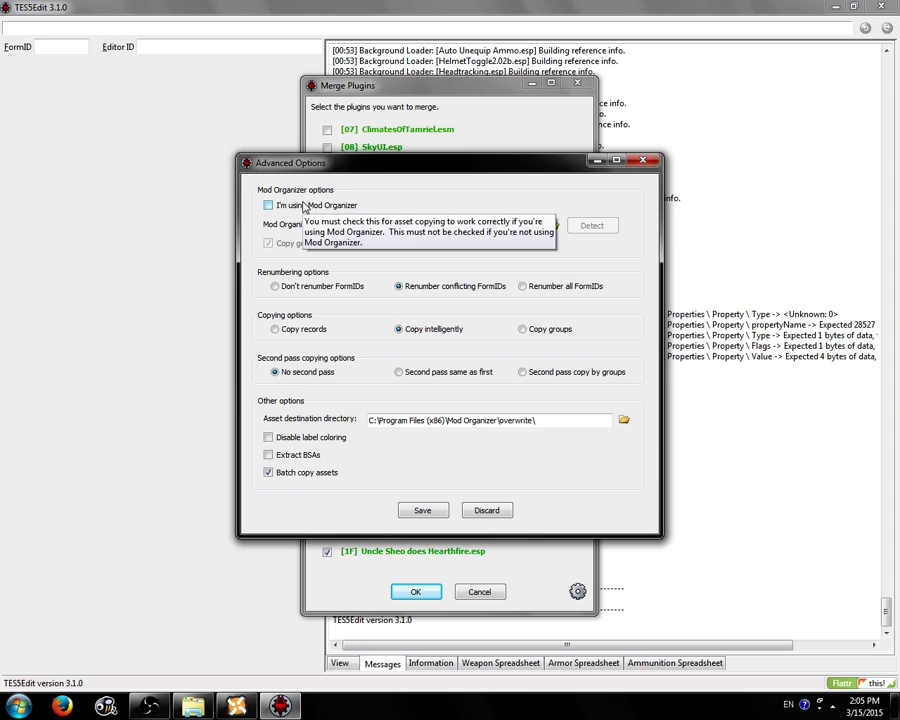
{"action": "left_click", "coordinate": [312, 210]}
{"action": "left_click", "coordinate": [267, 243]}
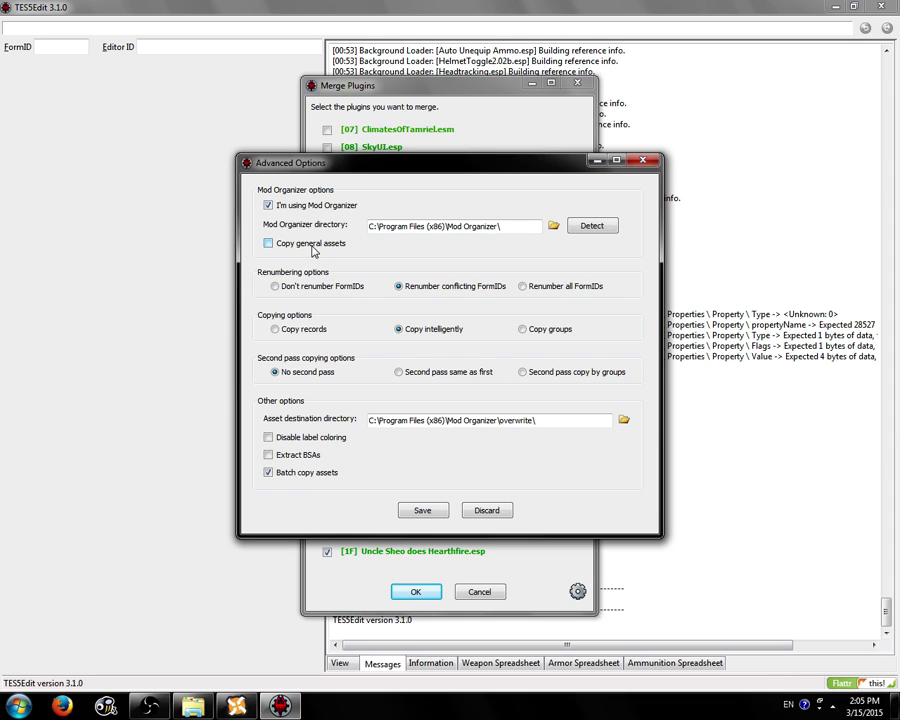
{"action": "left_click", "coordinate": [269, 206]}
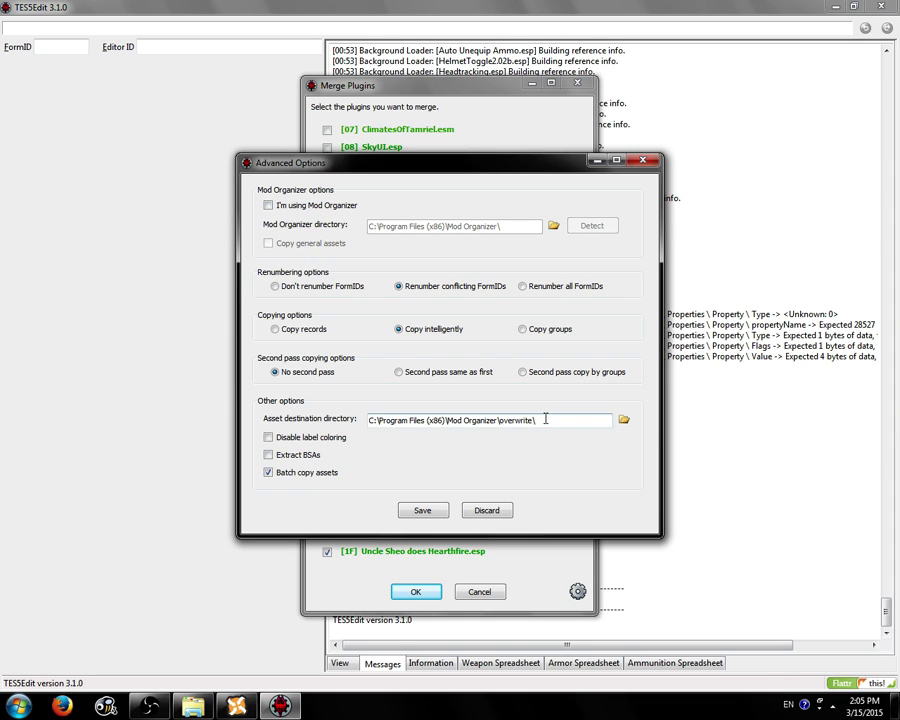
Browse for the Asset destination directory and pick Desktop under the user's folder.
{"action": "left_click", "coordinate": [624, 421]}
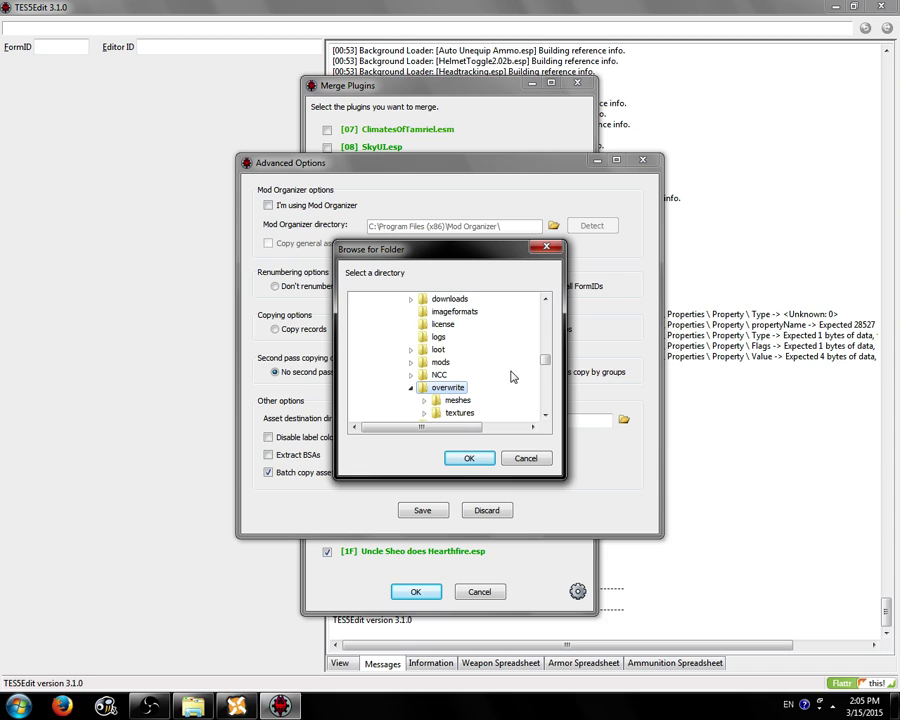
{"action": "left_click_drag", "start_coordinate": [543, 362], "coordinate": [545, 306]}
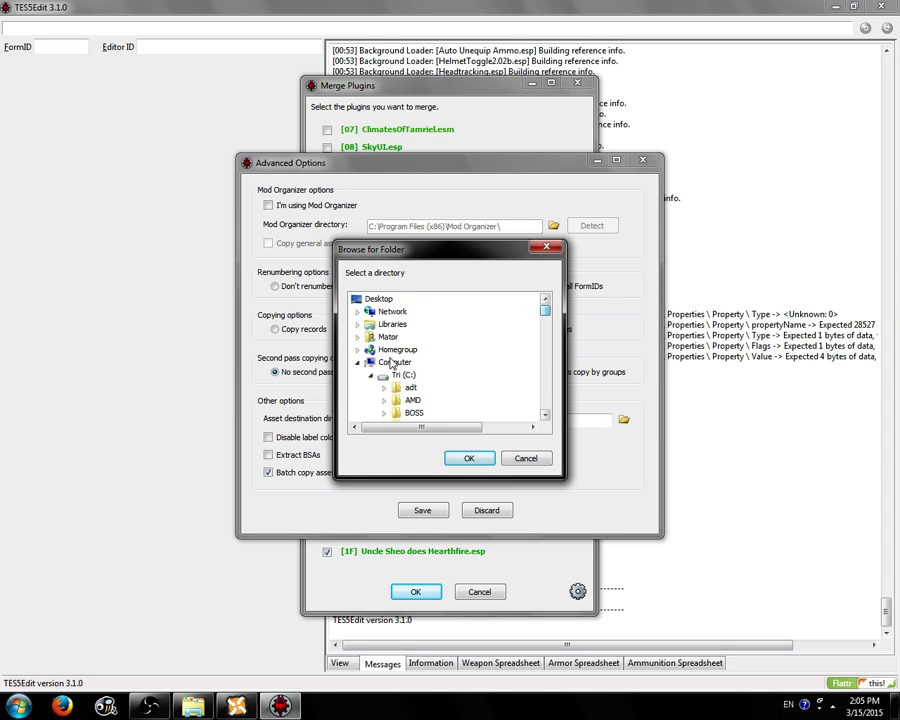
{"action": "left_click", "coordinate": [357, 362]}
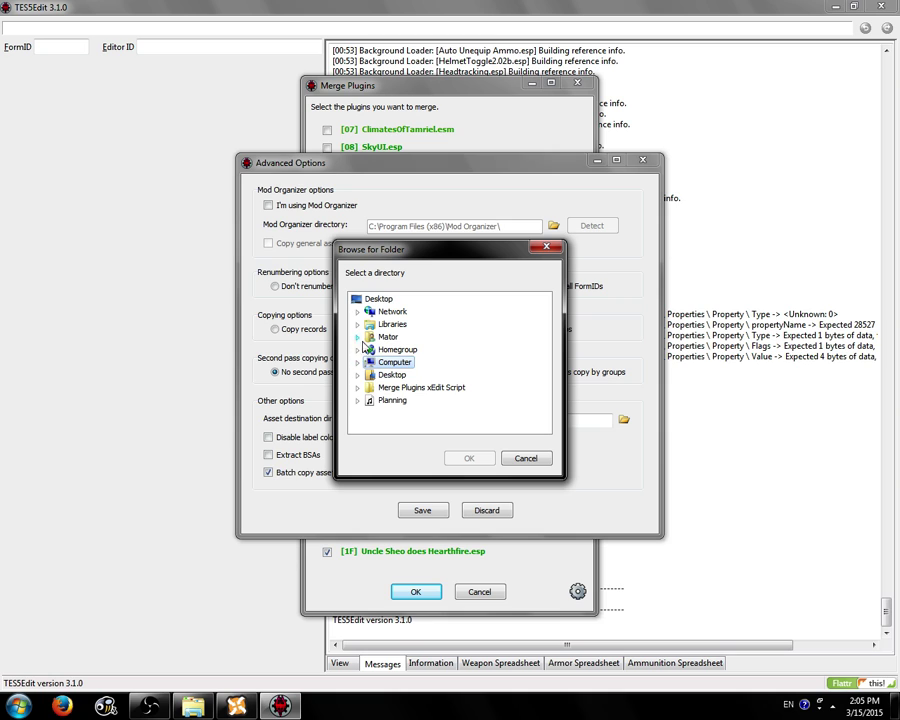
{"action": "left_click", "coordinate": [358, 338]}
{"action": "scroll", "coordinate": [408, 395], "scroll_direction": "down", "scroll_amount": 1}
{"action": "scroll", "coordinate": [408, 395], "scroll_direction": "down", "scroll_amount": 2}
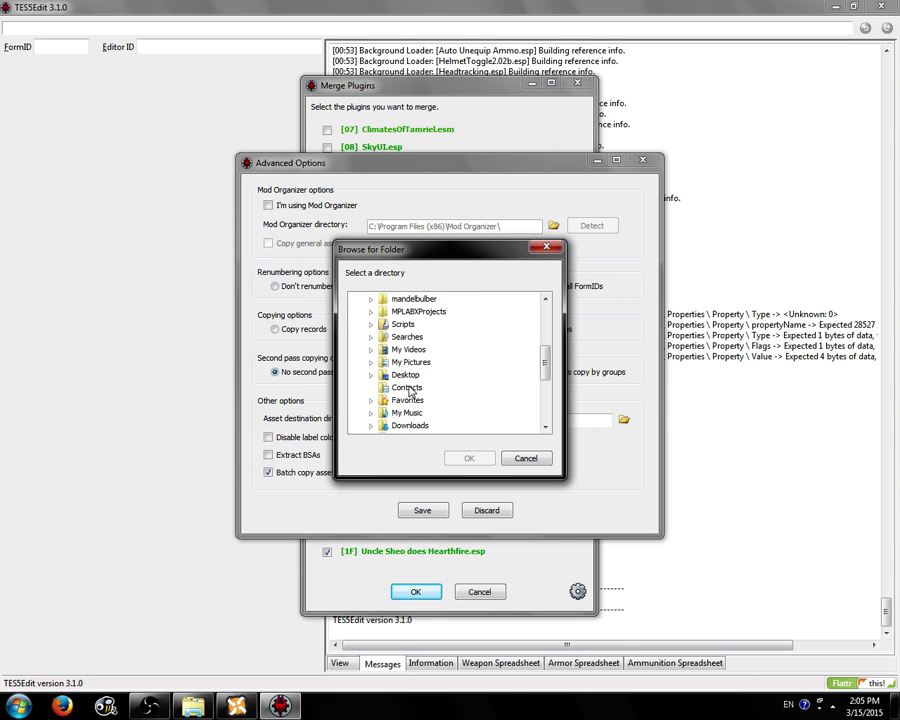
{"action": "double_click", "coordinate": [381, 376]}
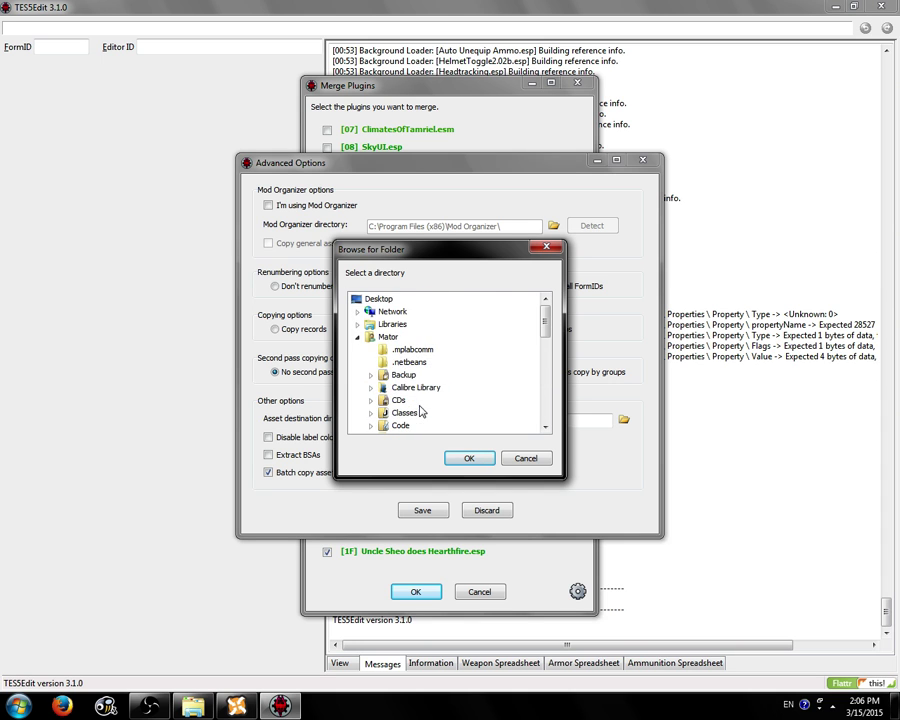
Create a desktop folder named 'Merge Asset Directory' and drag it below the xEdit script folder.
{"action": "key", "text": "super+d"}
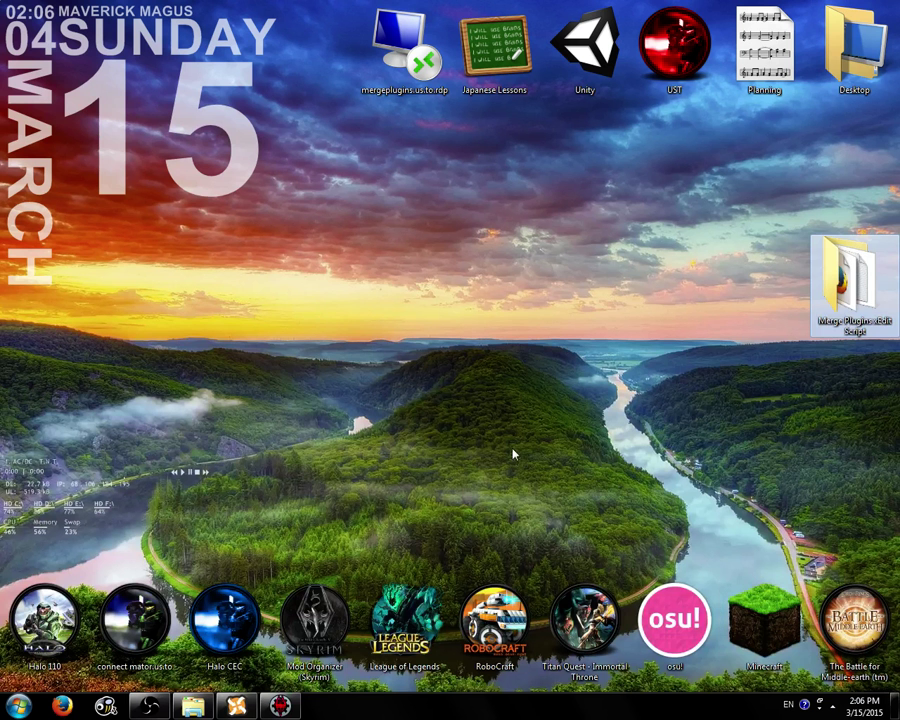
{"action": "right_click", "coordinate": [503, 298]}
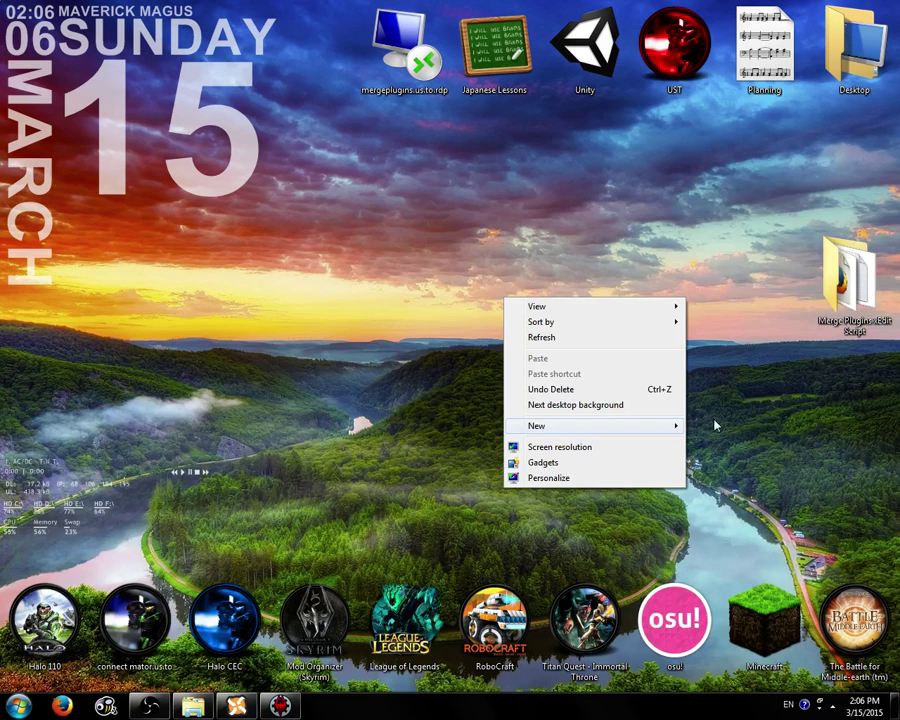
{"action": "mouse_move", "coordinate": [672, 425]}
{"action": "left_click", "coordinate": [712, 127]}
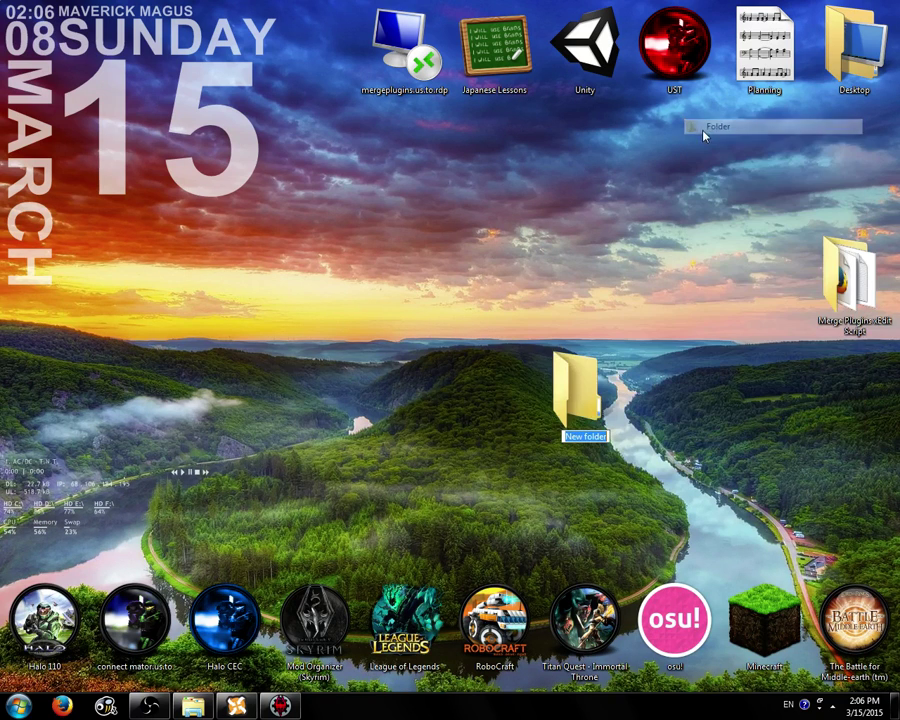
{"action": "type", "text": "Merge Ass"}
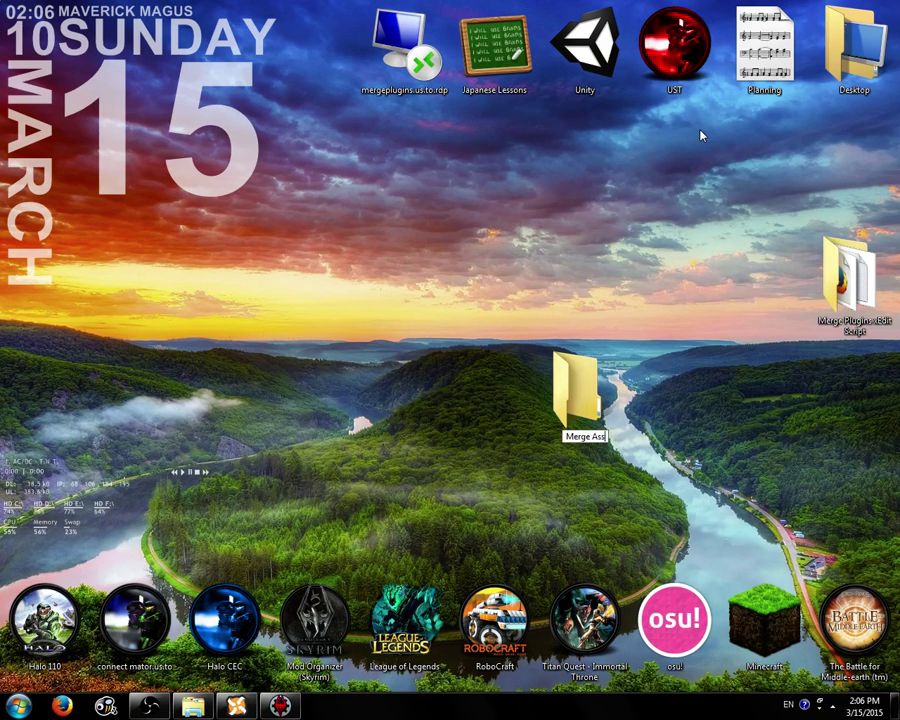
{"action": "type", "text": "et Directory"}
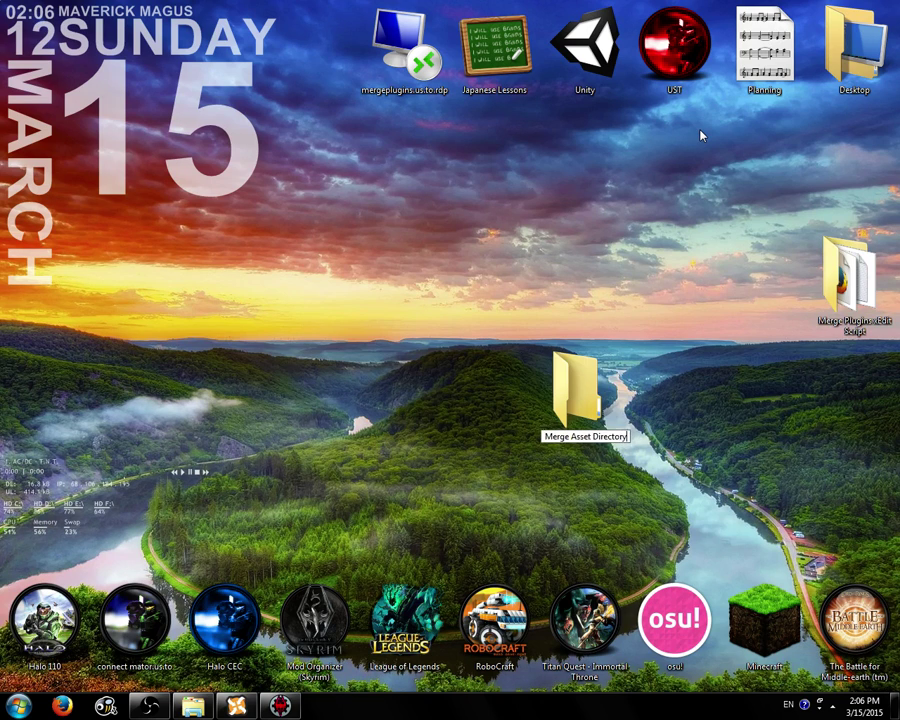
{"action": "key", "text": "Return"}
{"action": "left_click_drag", "start_coordinate": [598, 420], "coordinate": [862, 418]}
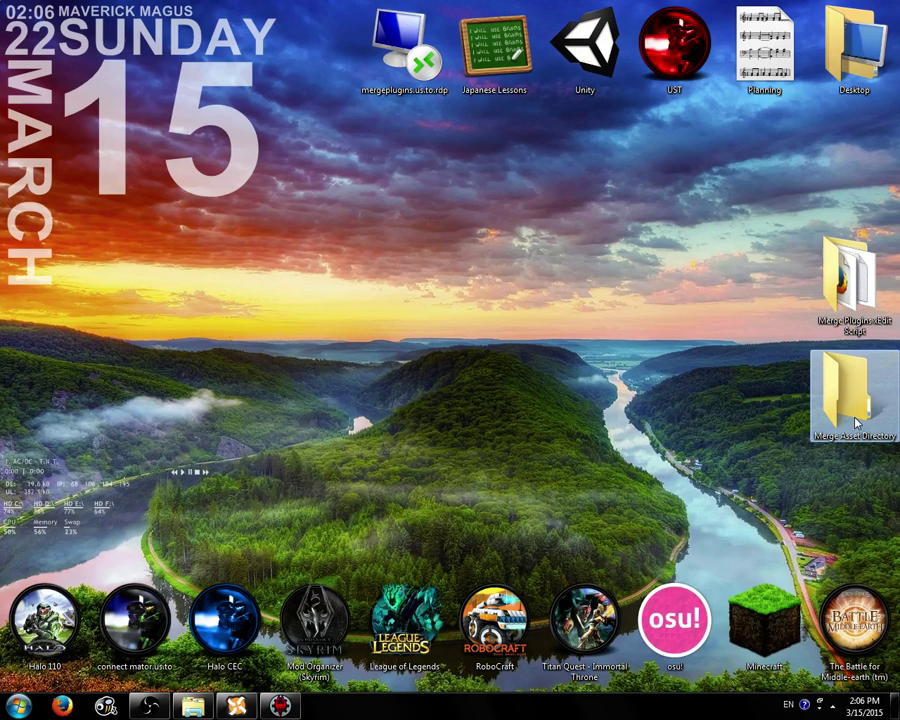
Rename the folder to 'Merging' and return to TES5Edit.
{"action": "type", "text": "Asset"}
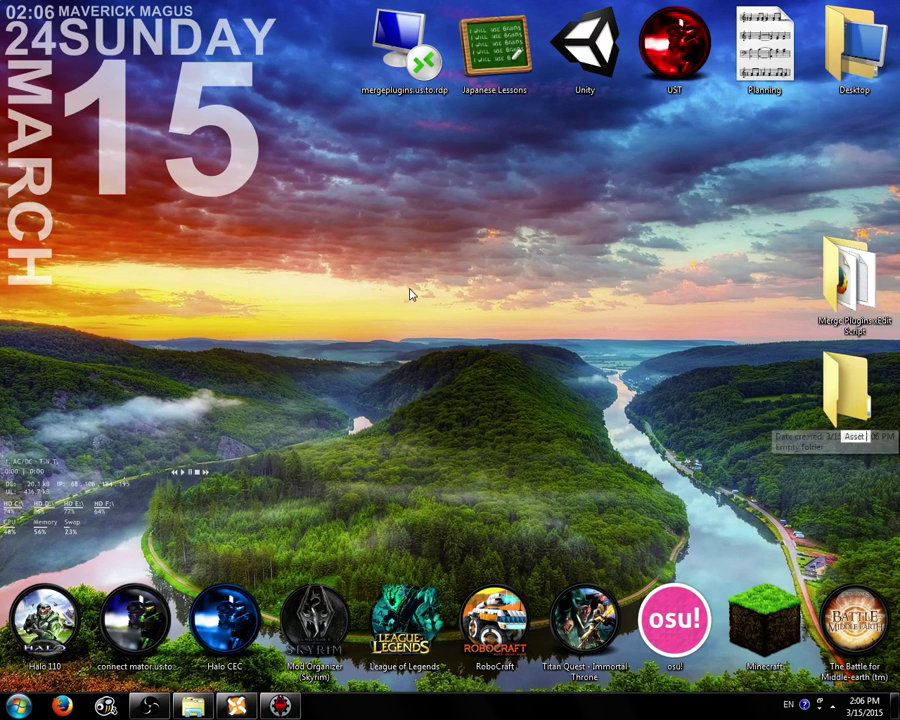
{"action": "key", "text": "BackSpace"}
{"action": "key", "text": "BackSpace"}
{"action": "key", "text": "BackSpace"}
{"action": "key", "text": "BackSpace"}
{"action": "key", "text": "BackSpace"}
{"action": "type", "text": "Merging"}
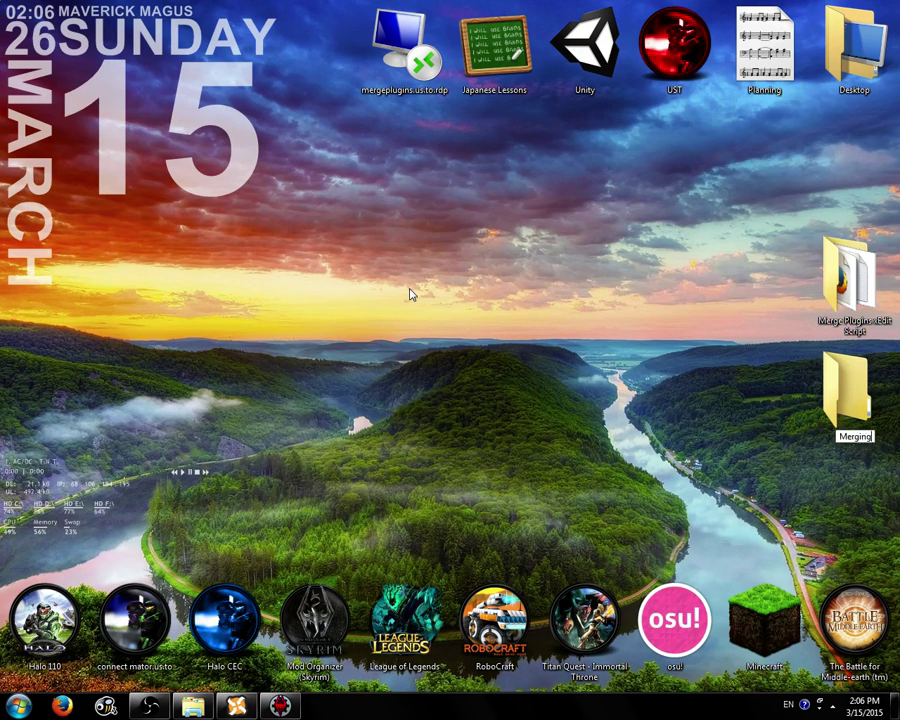
{"action": "key", "text": "Return"}
{"action": "left_click", "coordinate": [281, 705]}
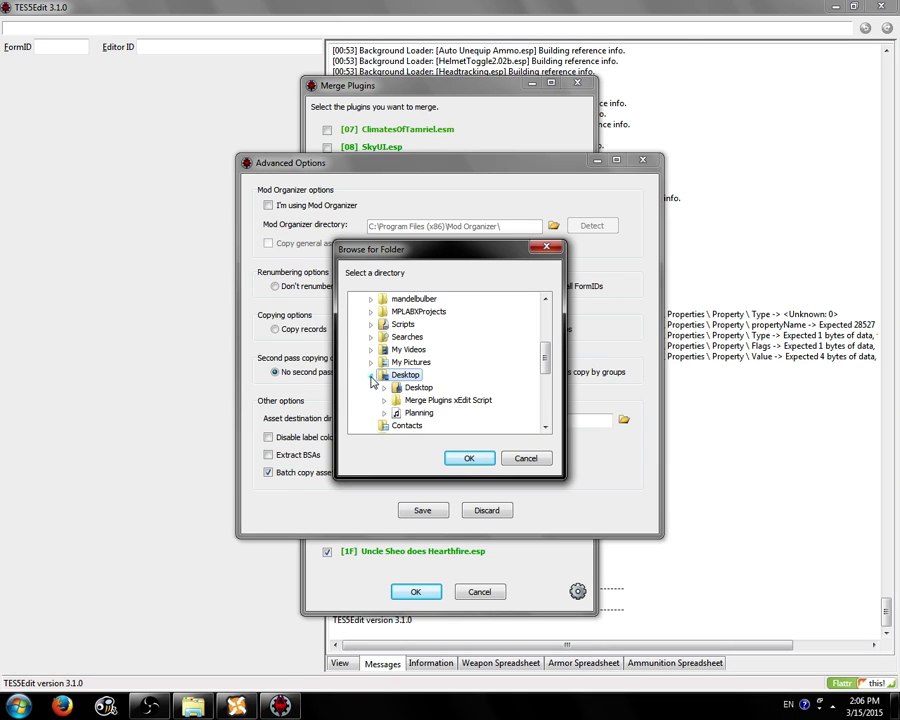
Reopen the asset folder browser and choose Desktop > Merging as the destination.
{"action": "left_click", "coordinate": [525, 457]}
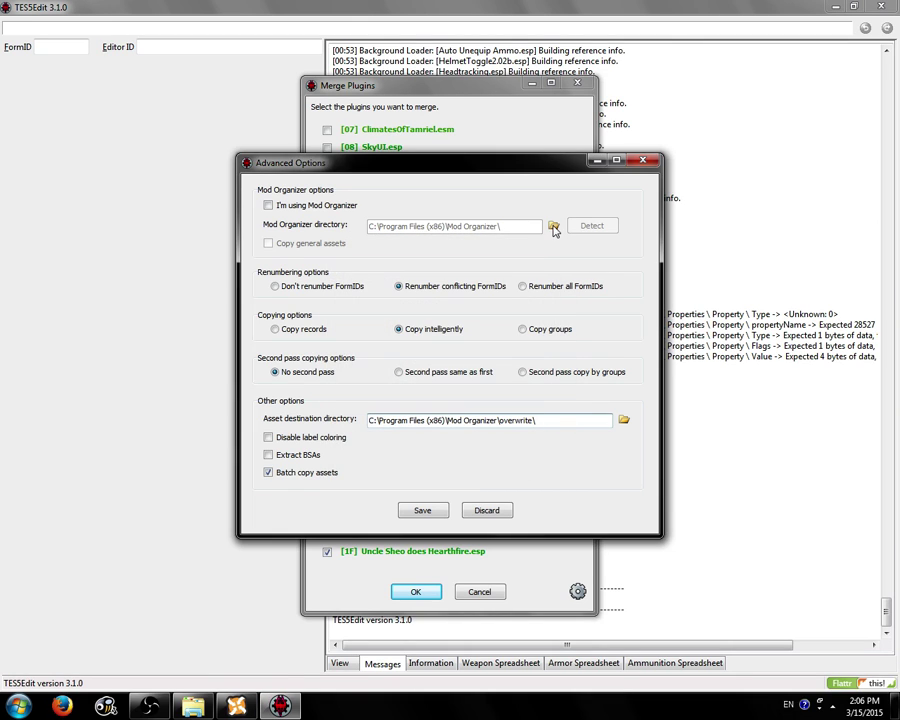
{"action": "left_click", "coordinate": [623, 419]}
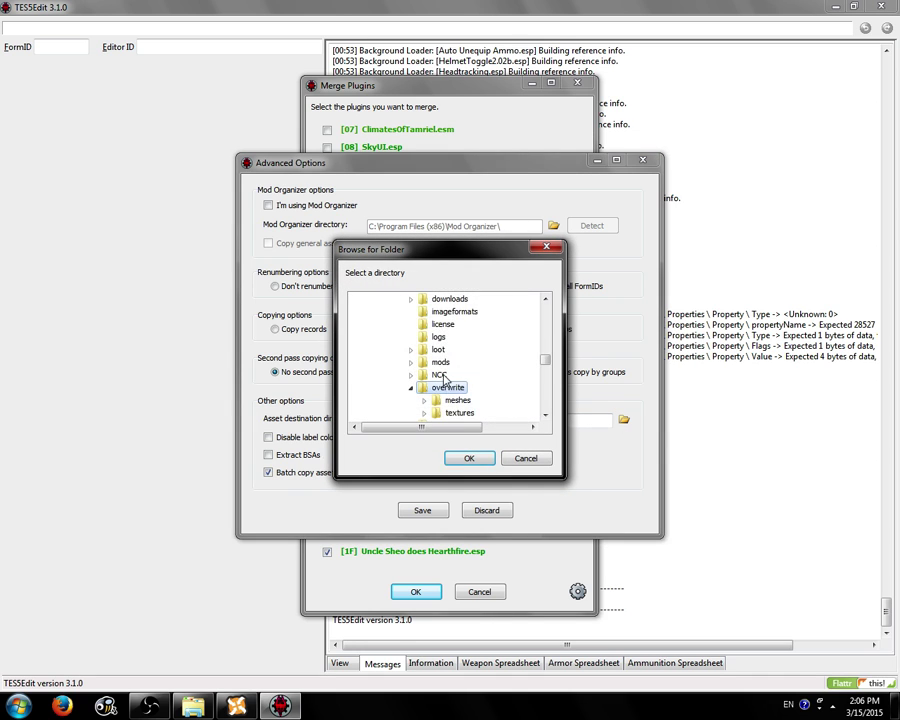
{"action": "scroll", "coordinate": [396, 380], "scroll_direction": "up", "scroll_amount": 15}
{"action": "left_click_drag", "start_coordinate": [548, 325], "coordinate": [546, 300]}
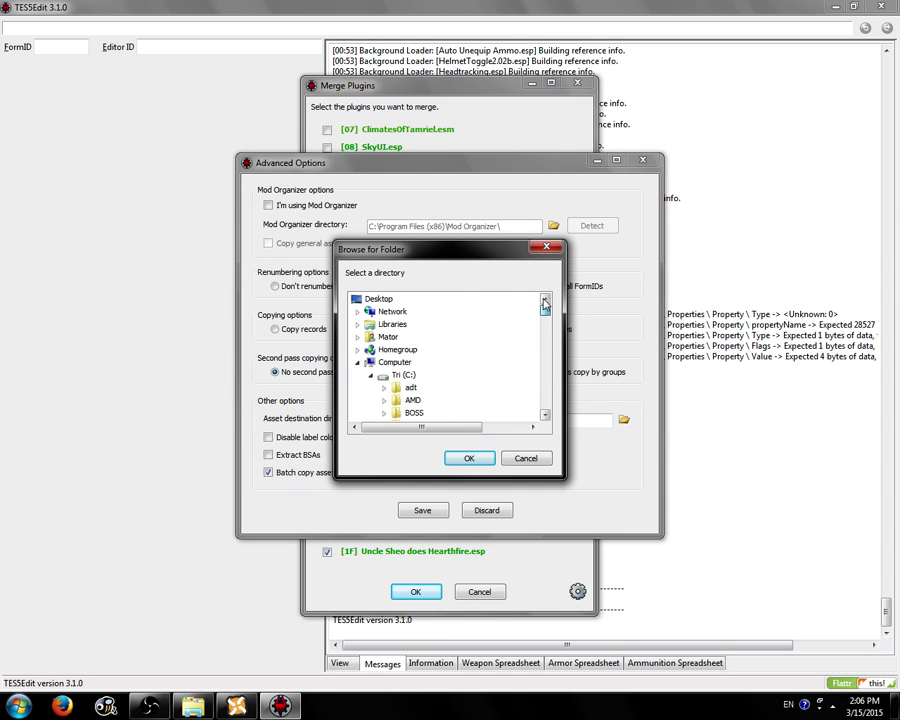
{"action": "left_click", "coordinate": [366, 363]}
{"action": "left_click", "coordinate": [358, 362]}
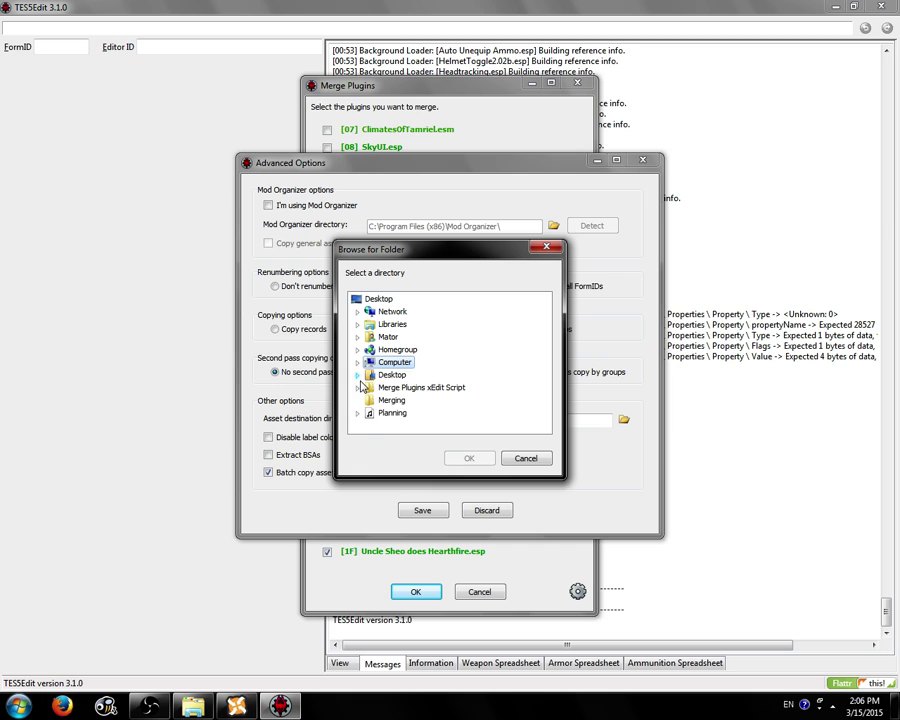
{"action": "left_click", "coordinate": [358, 374]}
{"action": "scroll", "coordinate": [384, 398], "scroll_direction": "down", "scroll_amount": 1}
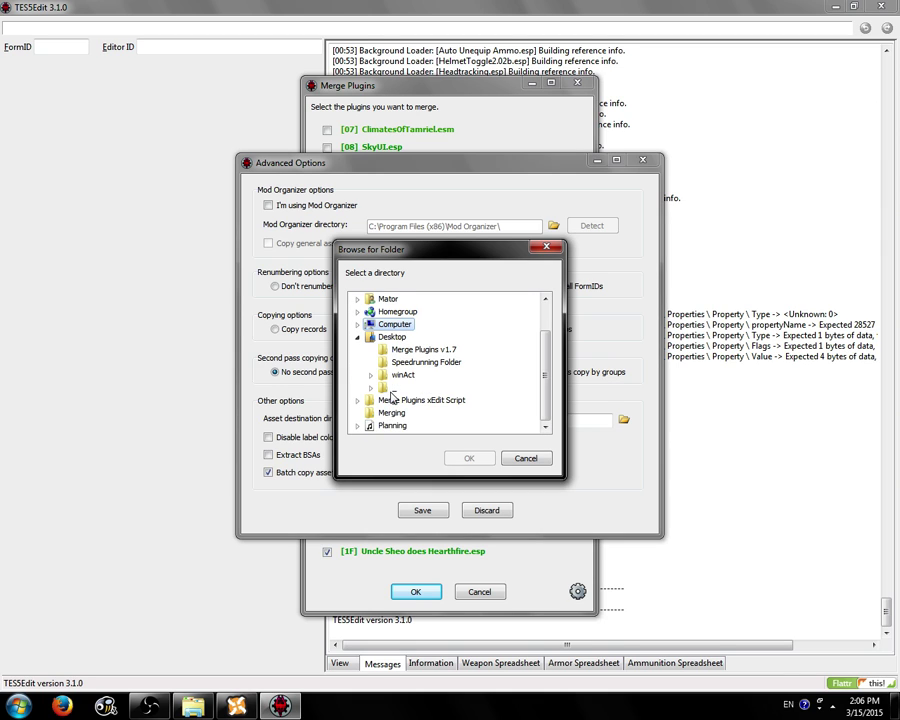
{"action": "left_click", "coordinate": [358, 348]}
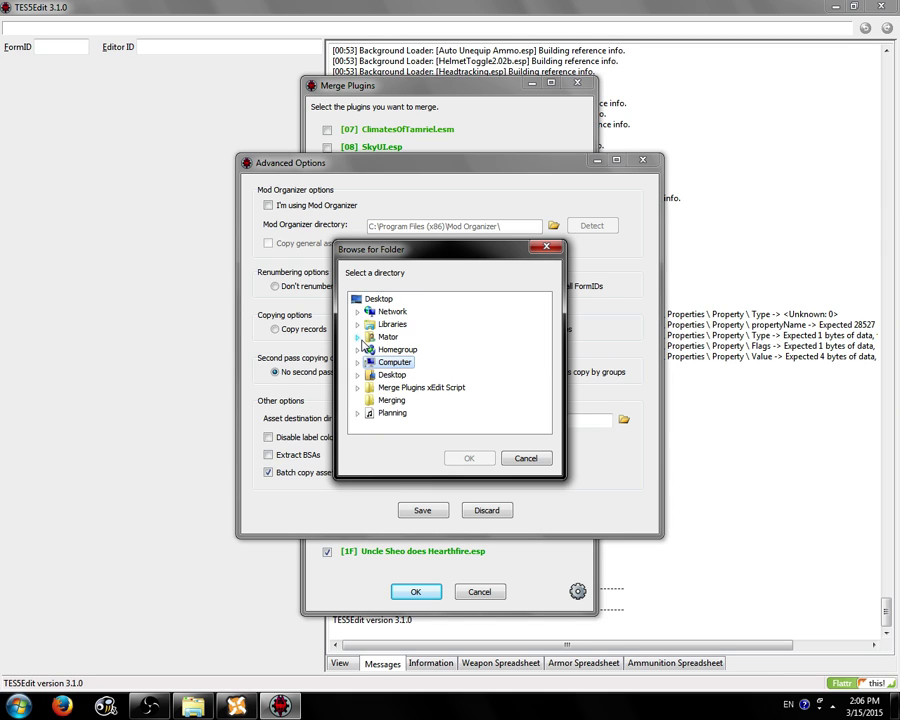
{"action": "left_click", "coordinate": [390, 400]}
{"action": "left_click", "coordinate": [474, 457]}
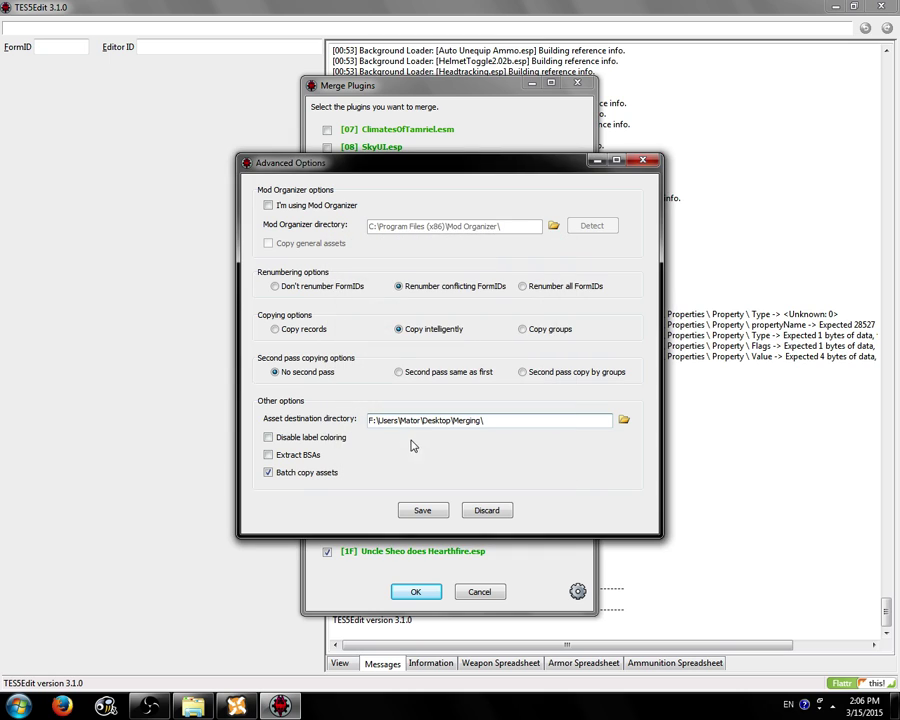
Tick Extract BSAs in the merge Advanced Options and save them.
{"action": "left_click", "coordinate": [514, 420]}
{"action": "double_click", "coordinate": [567, 424]}
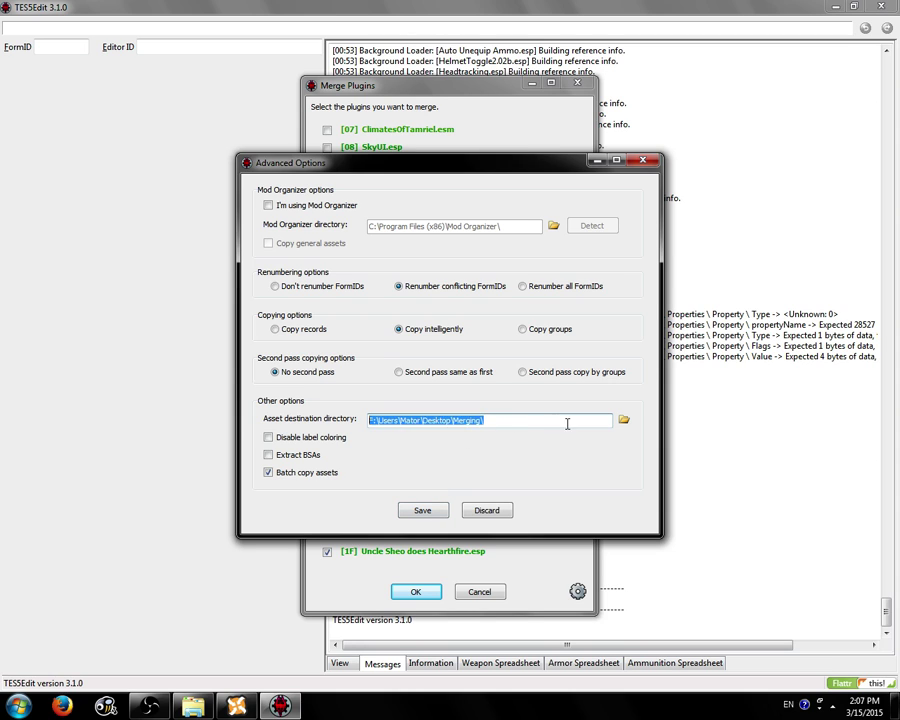
{"action": "left_click", "coordinate": [533, 423]}
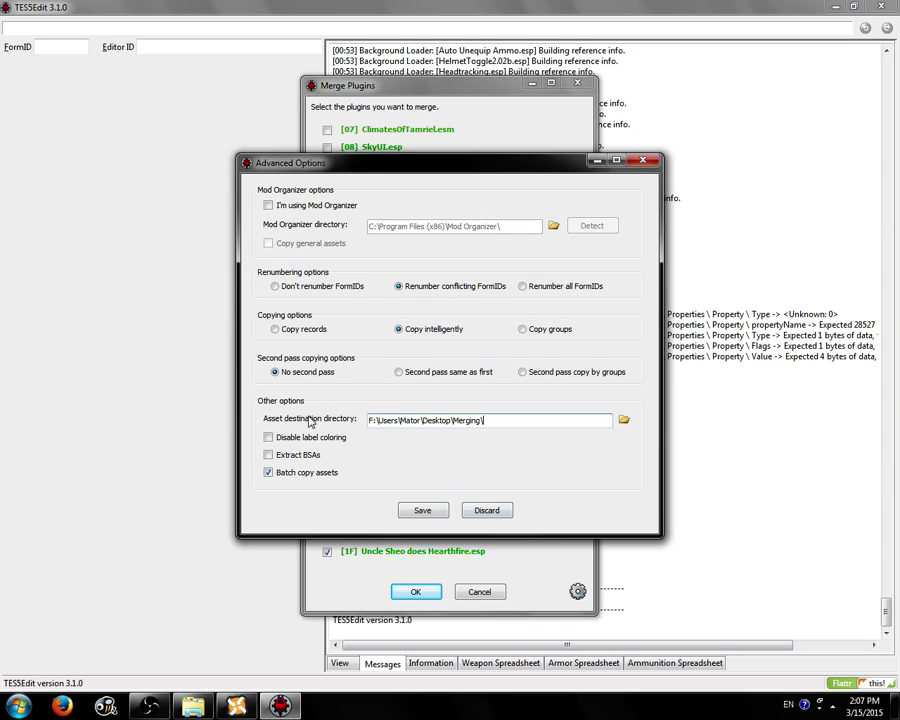
{"action": "left_click", "coordinate": [268, 456]}
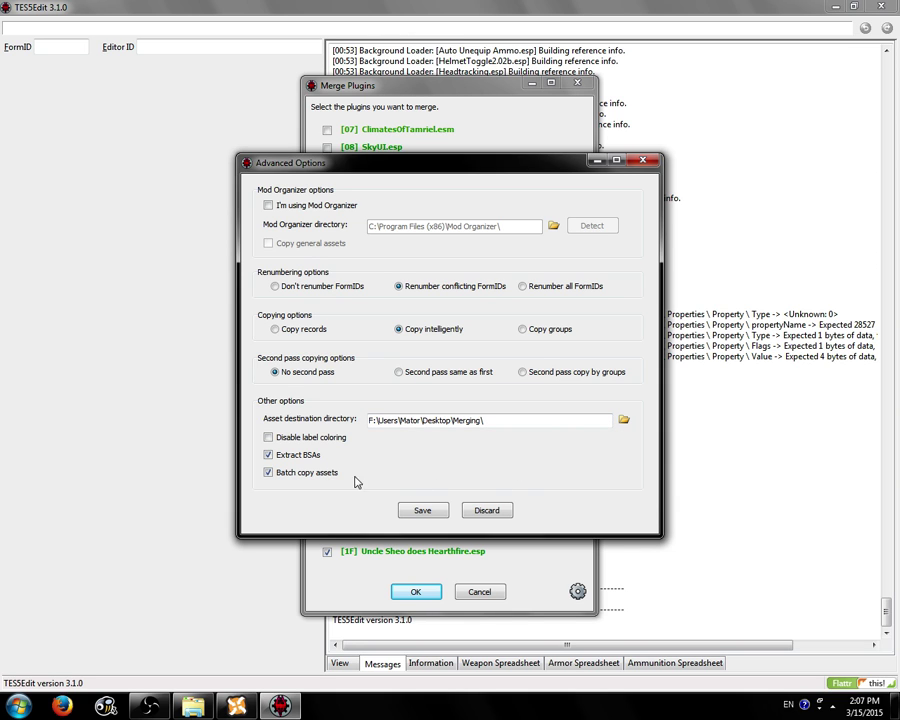
{"action": "left_click", "coordinate": [420, 511]}
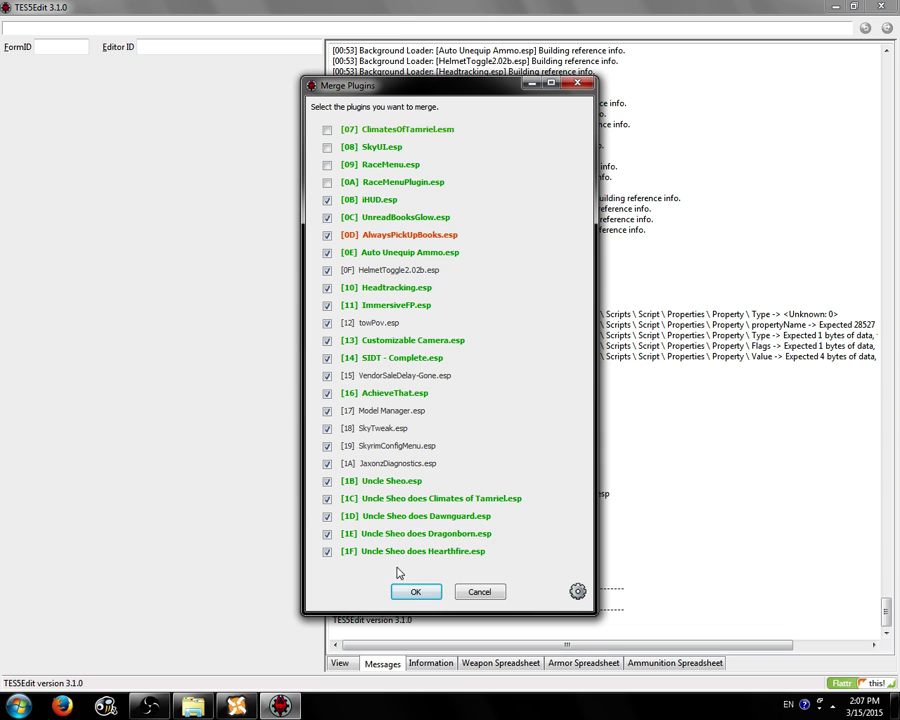
Merge the checked plugins into -- CREATE NEW FILE -- named UserInterface.
{"action": "left_click", "coordinate": [416, 592]}
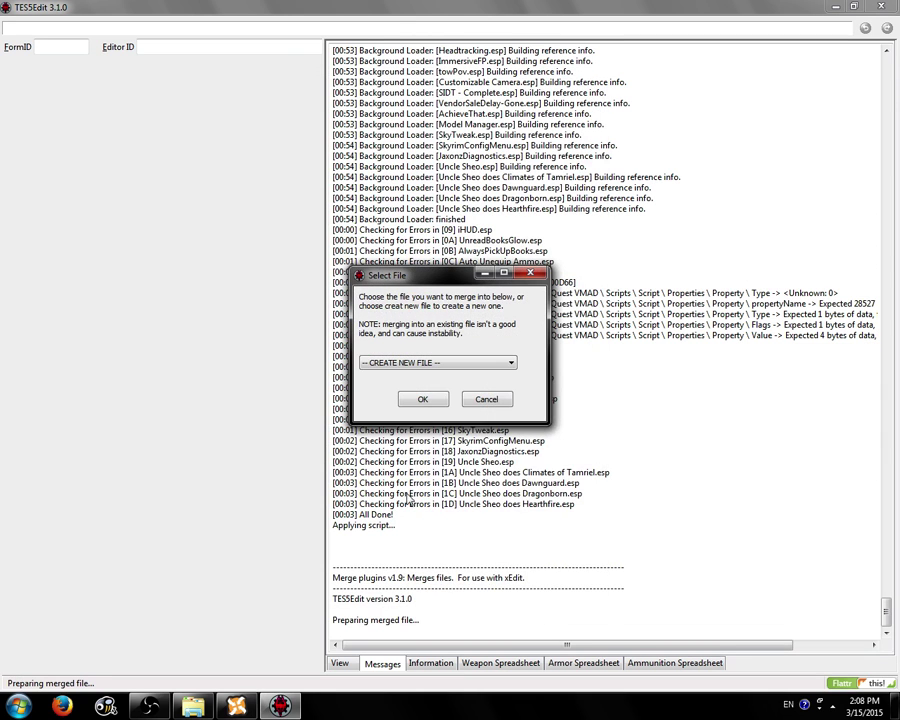
{"action": "left_click", "coordinate": [421, 400]}
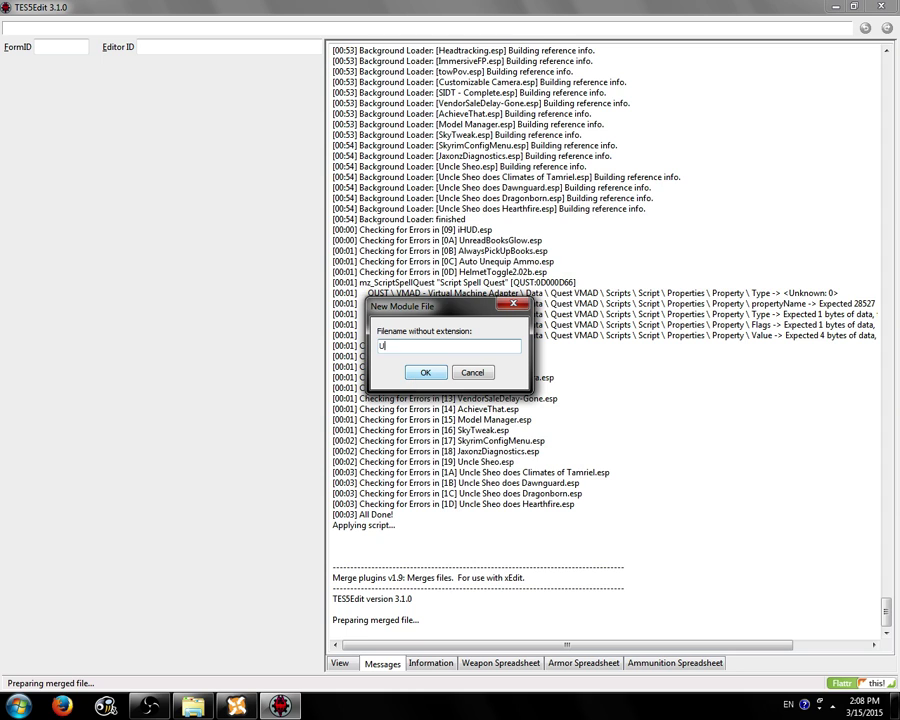
{"action": "left_click", "coordinate": [416, 377]}
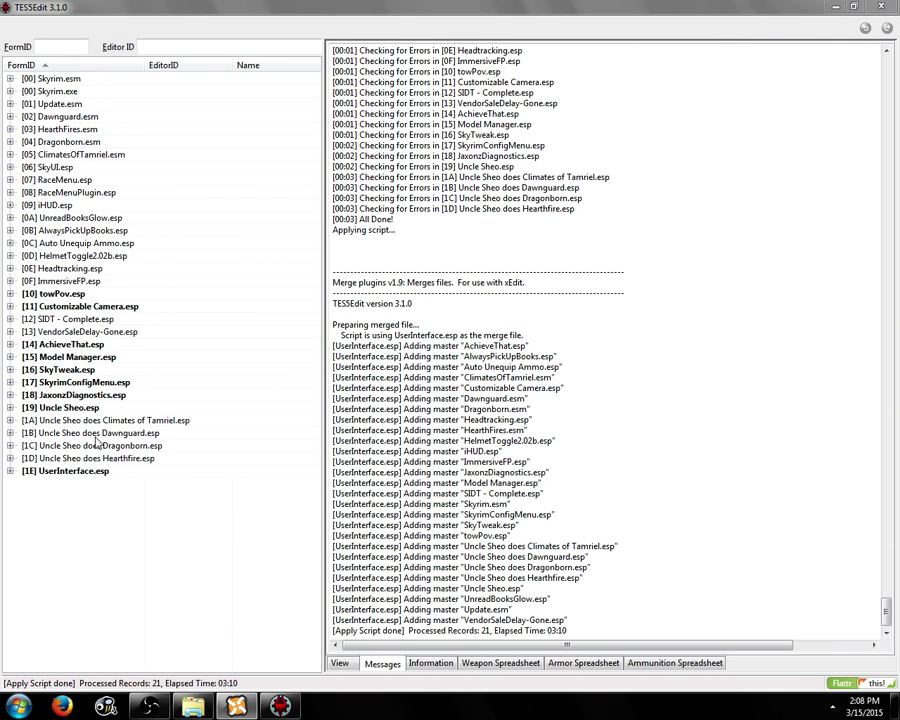
Select UserInterface.esp in the plugin list after briefly browsing it and the source plugins.
{"action": "left_click", "coordinate": [58, 472]}
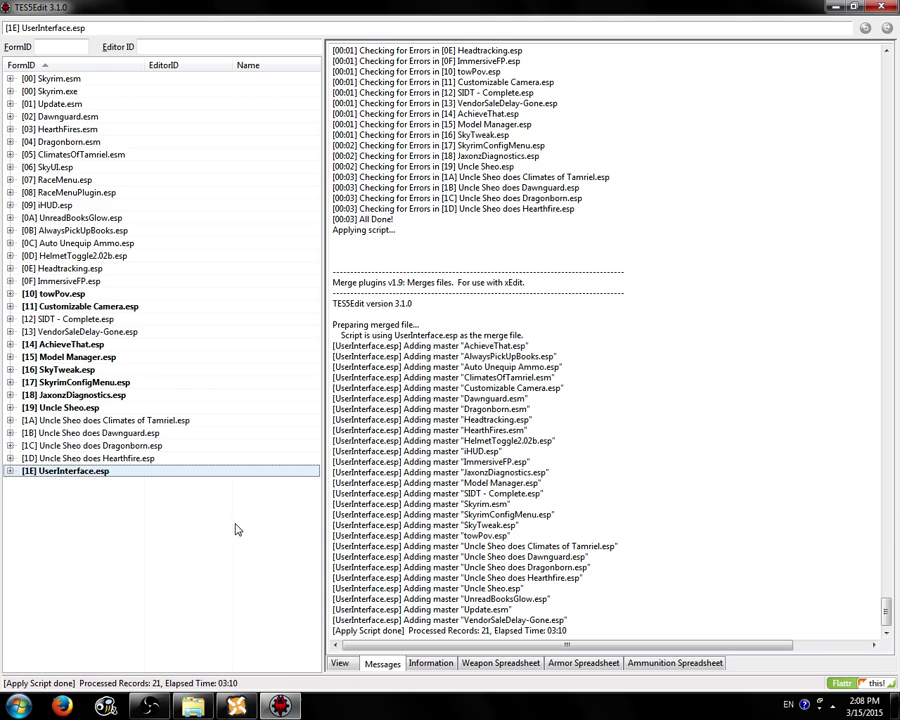
{"action": "left_click", "coordinate": [10, 471]}
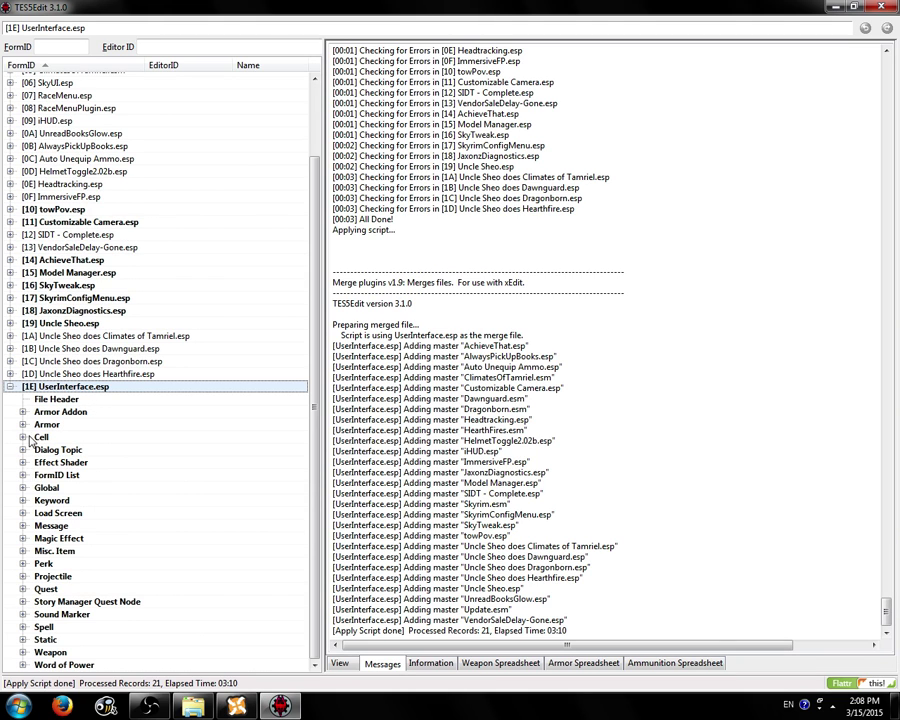
{"action": "left_click", "coordinate": [11, 387]}
{"action": "left_click", "coordinate": [100, 446]}
{"action": "left_click", "coordinate": [81, 459]}
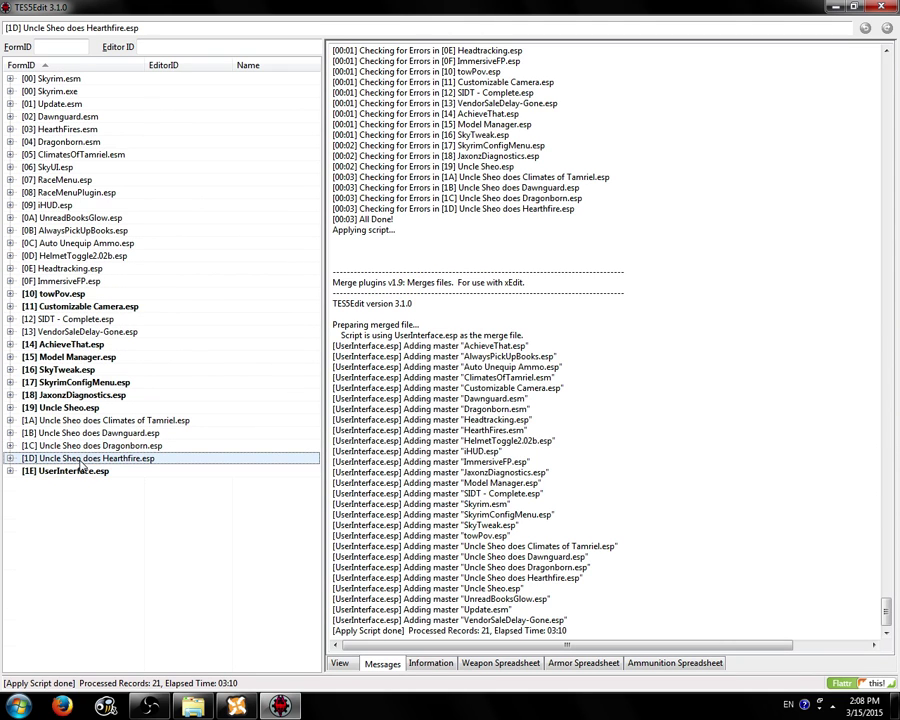
{"action": "left_click", "coordinate": [63, 205], "text": "shift"}
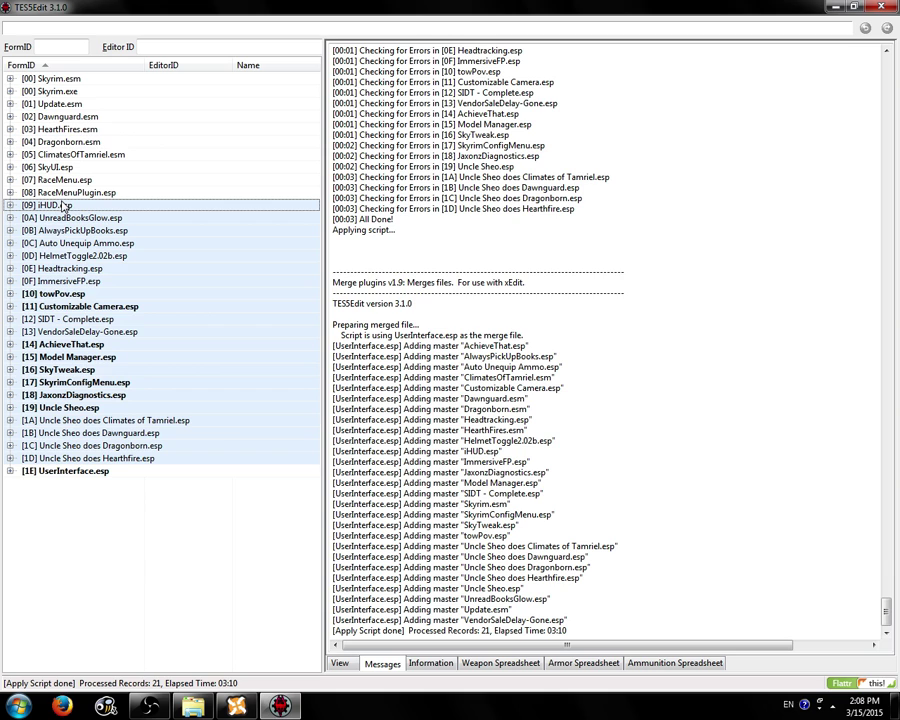
{"action": "left_click", "coordinate": [57, 472]}
Run Check for Errors on UserInterface.esp and review the QUST error lines.
{"action": "right_click", "coordinate": [57, 472]}
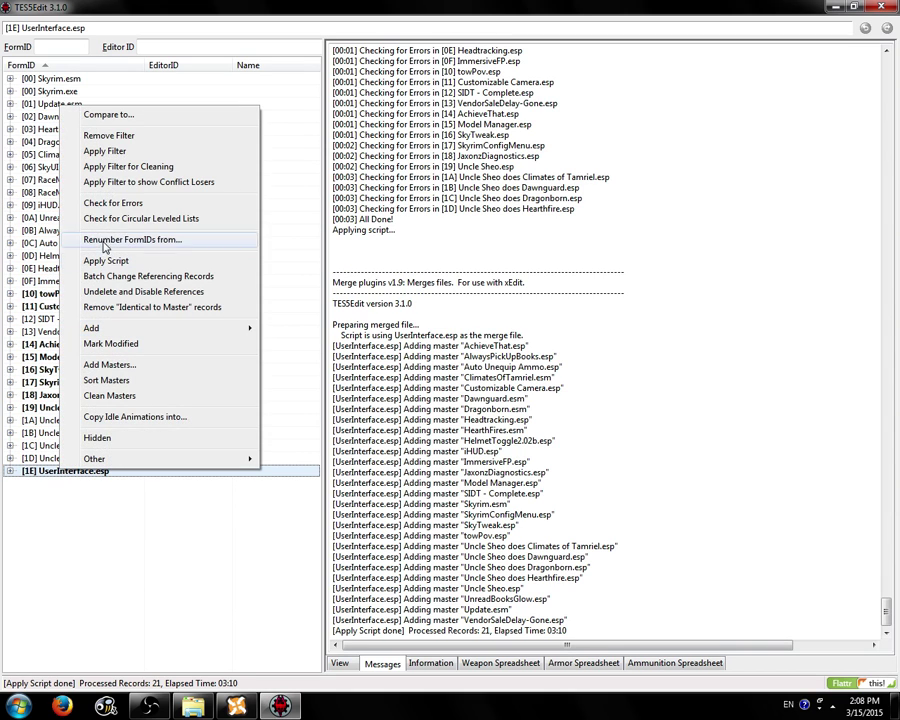
{"action": "left_click", "coordinate": [110, 202]}
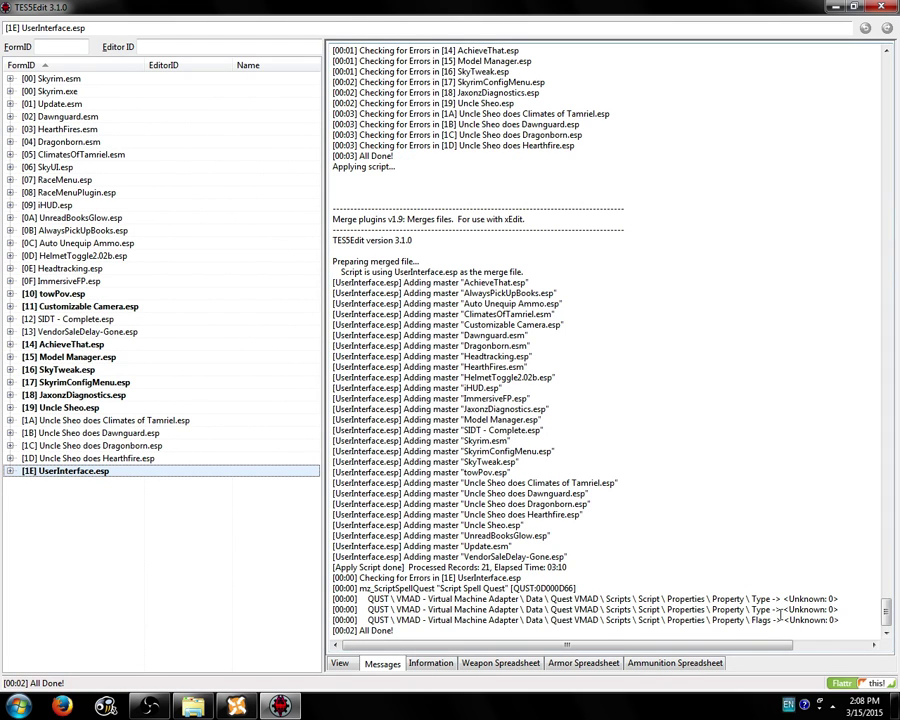
{"action": "left_click_drag", "start_coordinate": [609, 598], "coordinate": [700, 630]}
{"action": "left_click", "coordinate": [609, 598]}
{"action": "left_click_drag", "start_coordinate": [609, 598], "coordinate": [749, 620]}
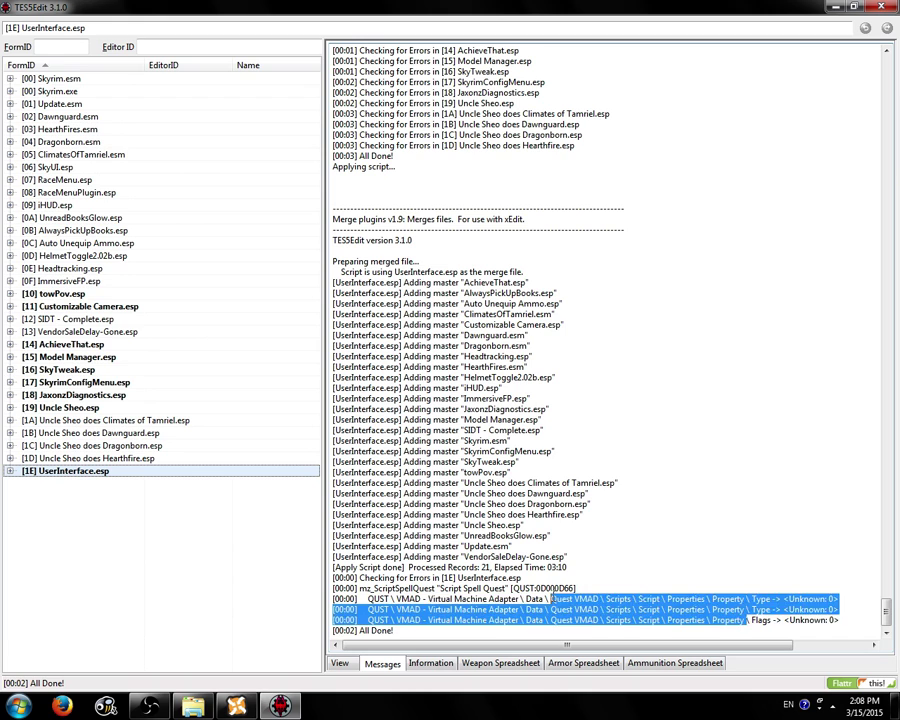
{"action": "left_click", "coordinate": [838, 620]}
{"action": "left_click", "coordinate": [712, 598]}
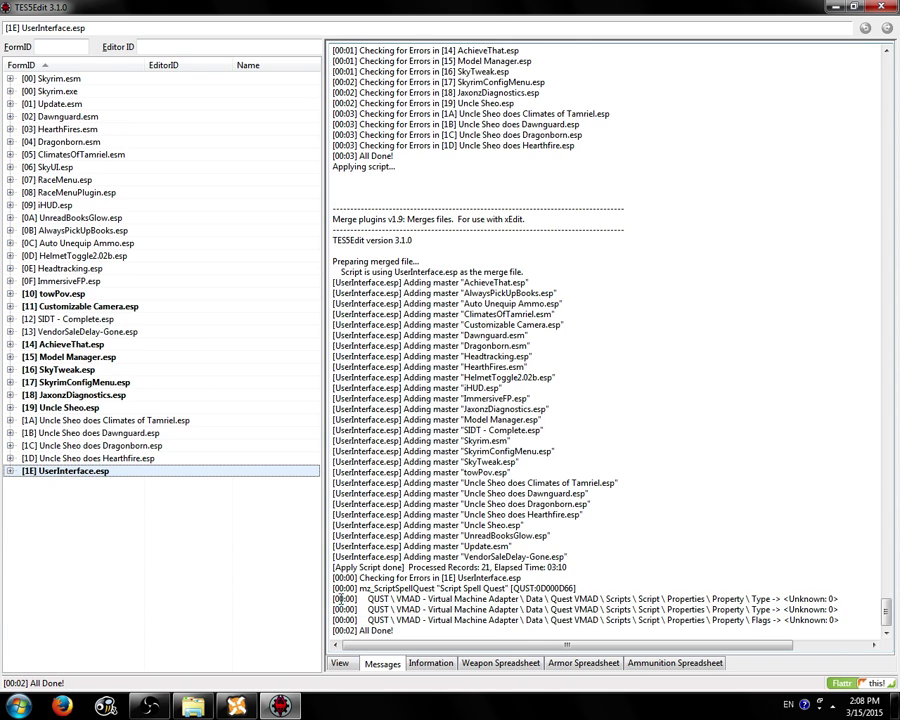
Exit TES5Edit saving only UserInterface.esp, then open the Merging folder's scripts subfolder.
{"action": "left_click", "coordinate": [881, 7]}
{"action": "right_click", "coordinate": [397, 186]}
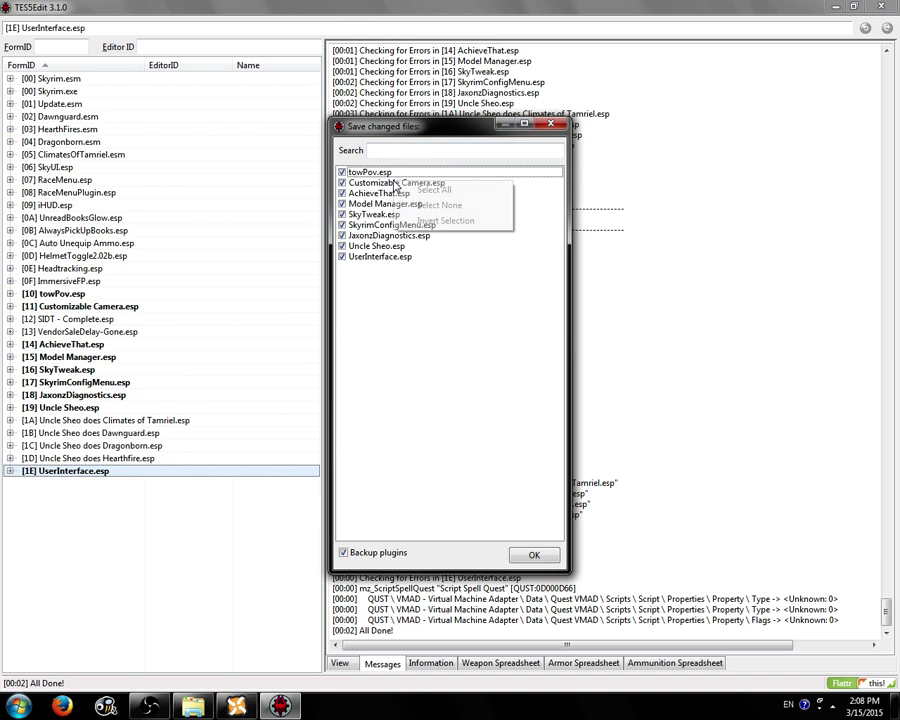
{"action": "left_click", "coordinate": [459, 206]}
{"action": "left_click", "coordinate": [342, 257]}
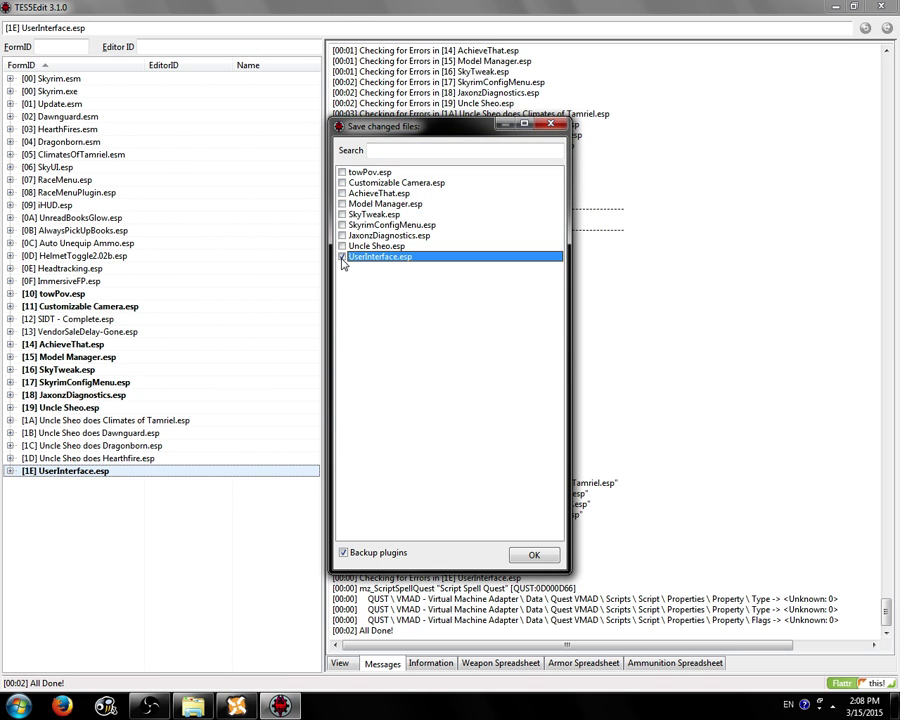
{"action": "left_click", "coordinate": [527, 556]}
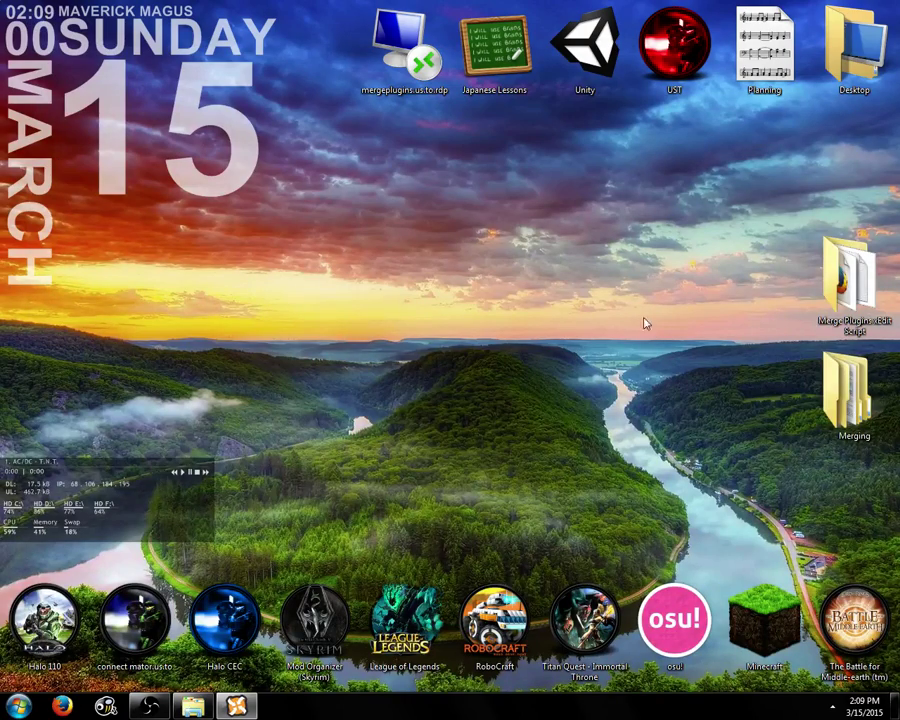
{"action": "double_click", "coordinate": [860, 418]}
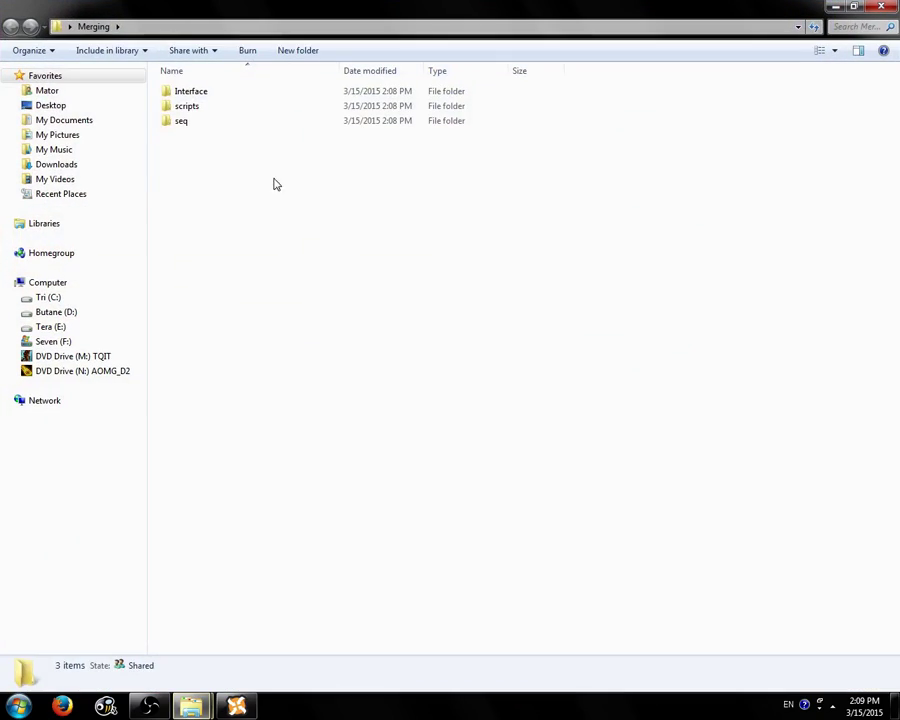
{"action": "double_click", "coordinate": [189, 105]}
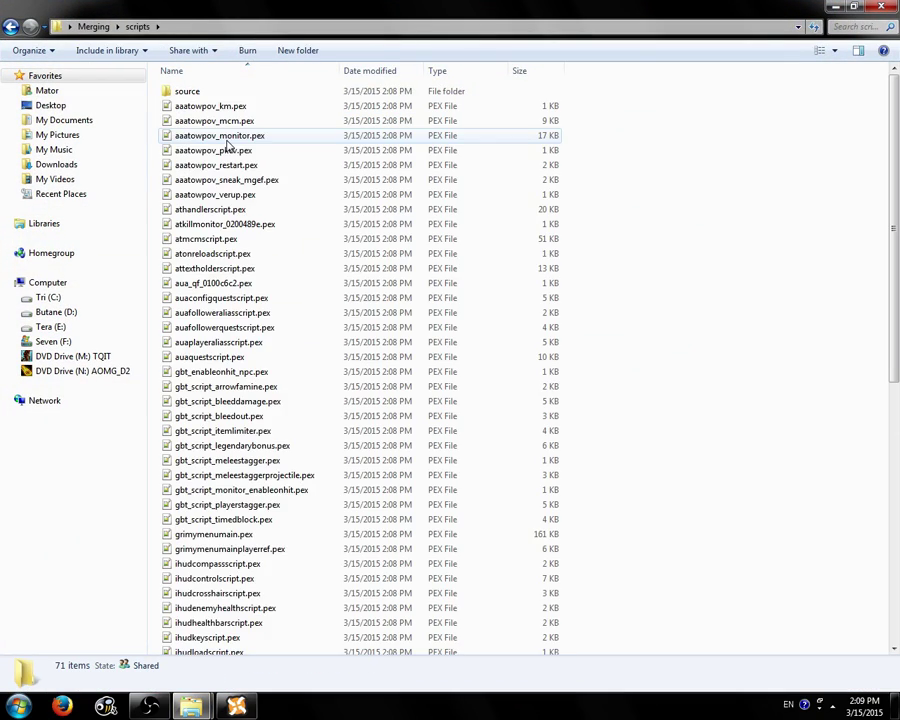
Navigate from scripts into the Merging\Interface\Translations folder.
{"action": "scroll", "coordinate": [230, 268], "scroll_direction": "down", "scroll_amount": 5}
{"action": "scroll", "coordinate": [243, 263], "scroll_direction": "down", "scroll_amount": 4}
{"action": "key", "text": "BackSpace"}
{"action": "key", "text": "Up"}
{"action": "key", "text": "Return"}
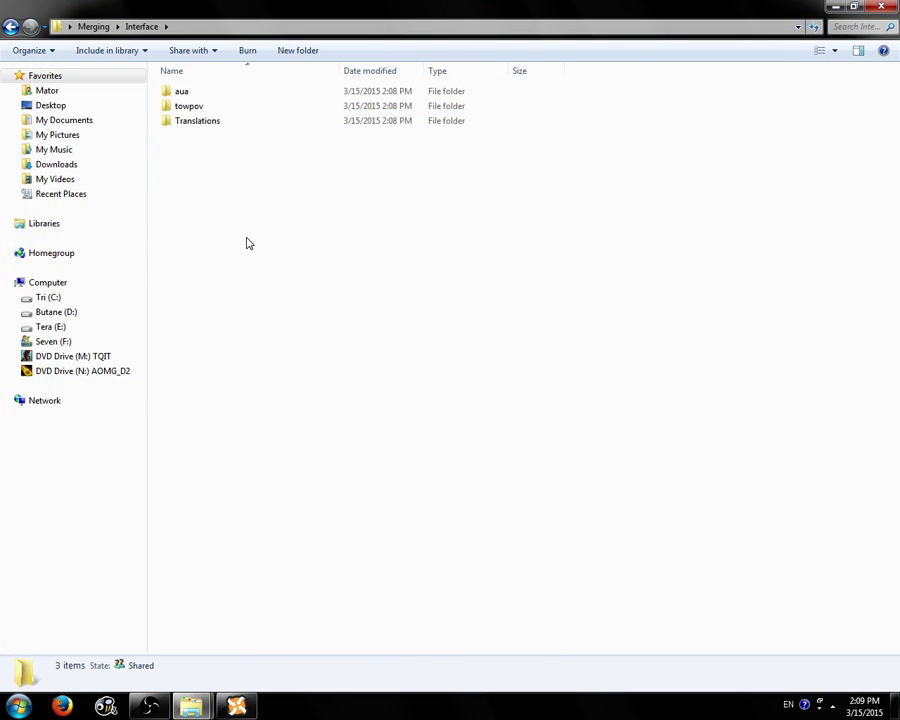
{"action": "key", "text": "BackSpace"}
{"action": "key", "text": "Return"}
{"action": "key", "text": "Down"}
{"action": "key", "text": "Down"}
{"action": "key", "text": "Return"}
{"action": "key", "text": "Down"}
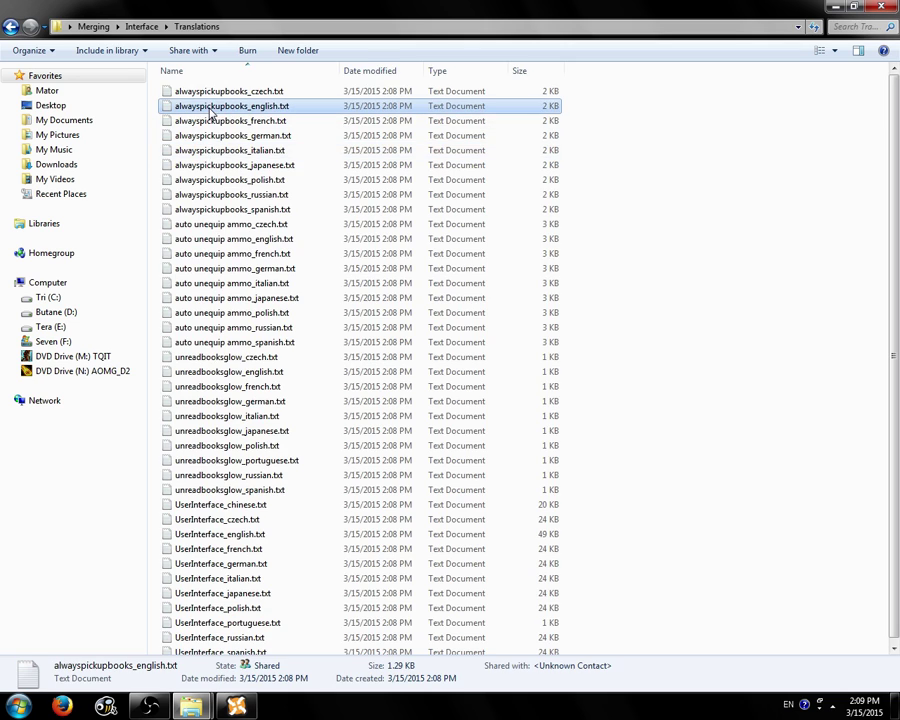
Look over the eleven translation files and open UserInterface_english.txt.
{"action": "left_click", "coordinate": [188, 499]}
{"action": "left_click", "coordinate": [205, 646], "text": "shift"}
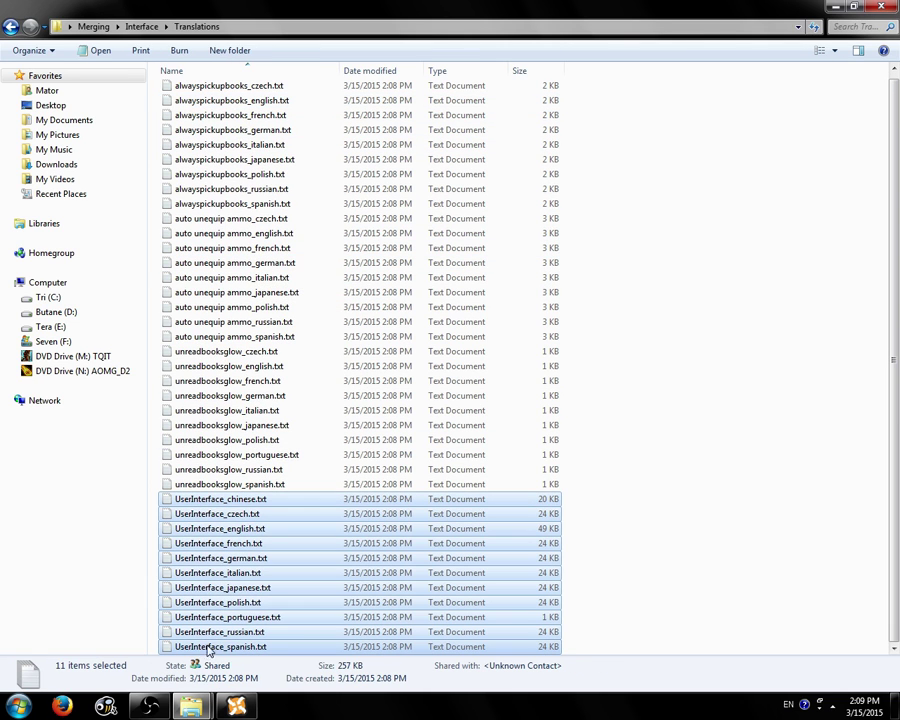
{"action": "left_click", "coordinate": [225, 503]}
{"action": "left_click", "coordinate": [240, 616]}
{"action": "left_click", "coordinate": [236, 643]}
{"action": "left_click", "coordinate": [245, 631]}
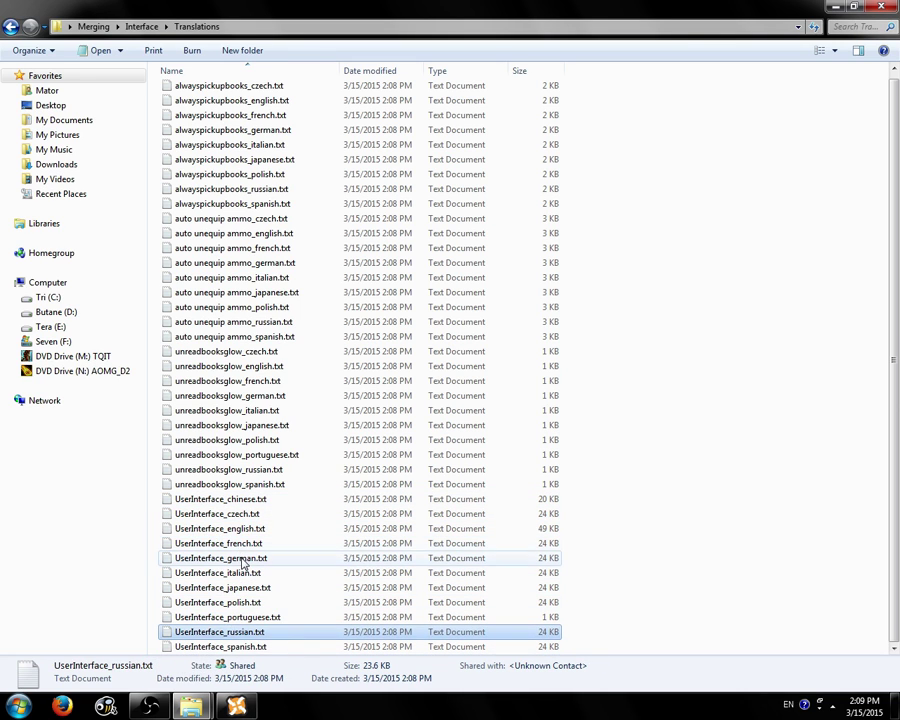
{"action": "left_click", "coordinate": [242, 560]}
{"action": "left_click", "coordinate": [250, 514]}
{"action": "left_click", "coordinate": [254, 528]}
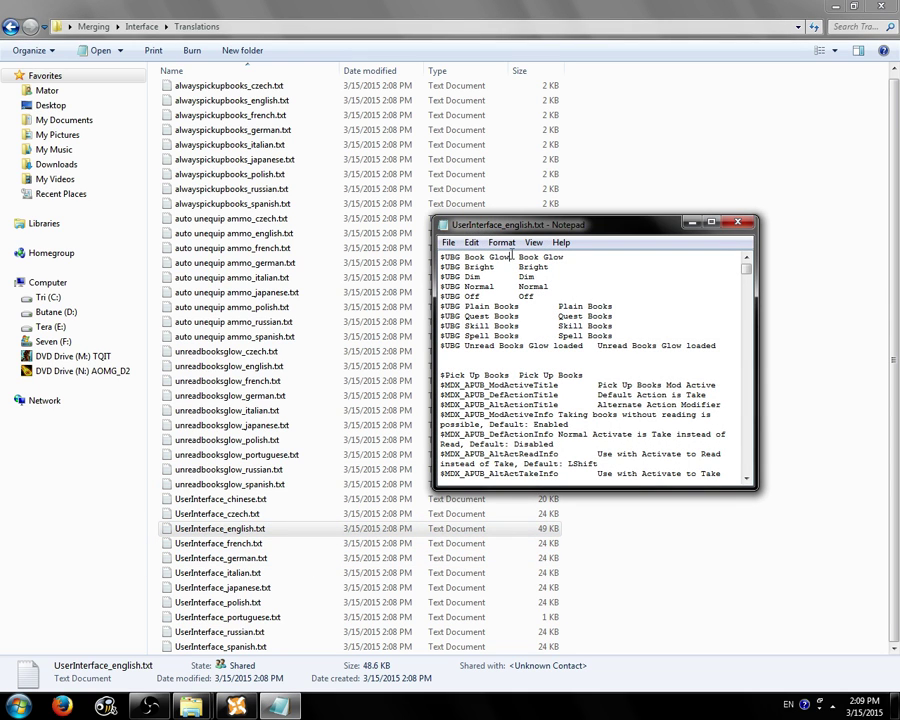
Highlight the $UBG Book Glow and Normal strings and their translated text.
{"action": "left_click_drag", "start_coordinate": [512, 256], "coordinate": [424, 252]}
{"action": "left_click_drag", "start_coordinate": [565, 257], "coordinate": [520, 258]}
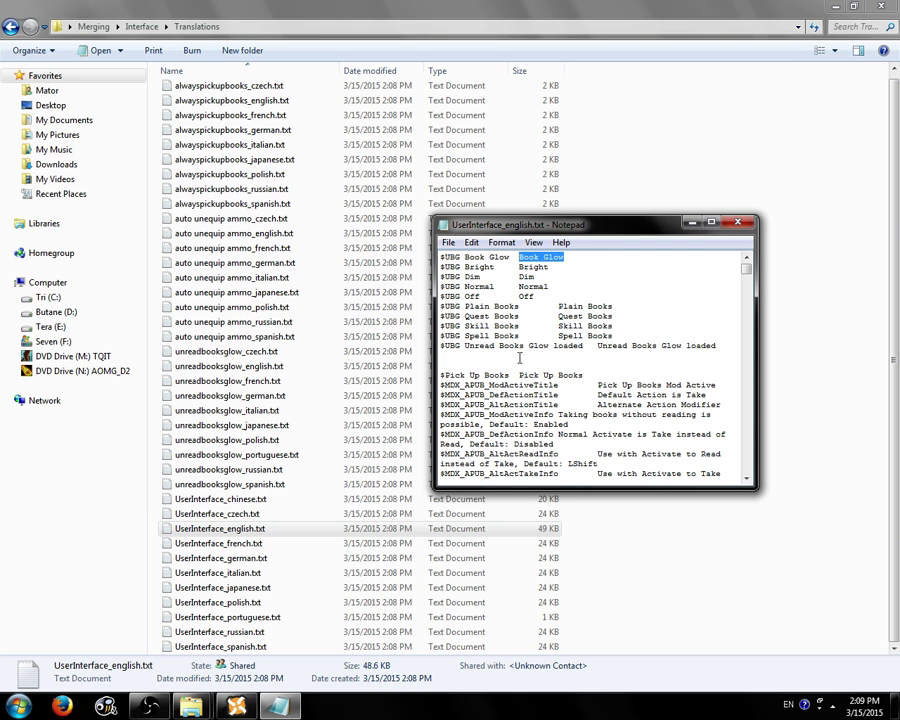
{"action": "scroll", "coordinate": [519, 358], "scroll_direction": "down", "scroll_amount": 10}
{"action": "scroll", "coordinate": [510, 340], "scroll_direction": "up", "scroll_amount": 10}
{"action": "left_click_drag", "start_coordinate": [439, 285], "coordinate": [491, 290]}
{"action": "left_click", "coordinate": [465, 287]}
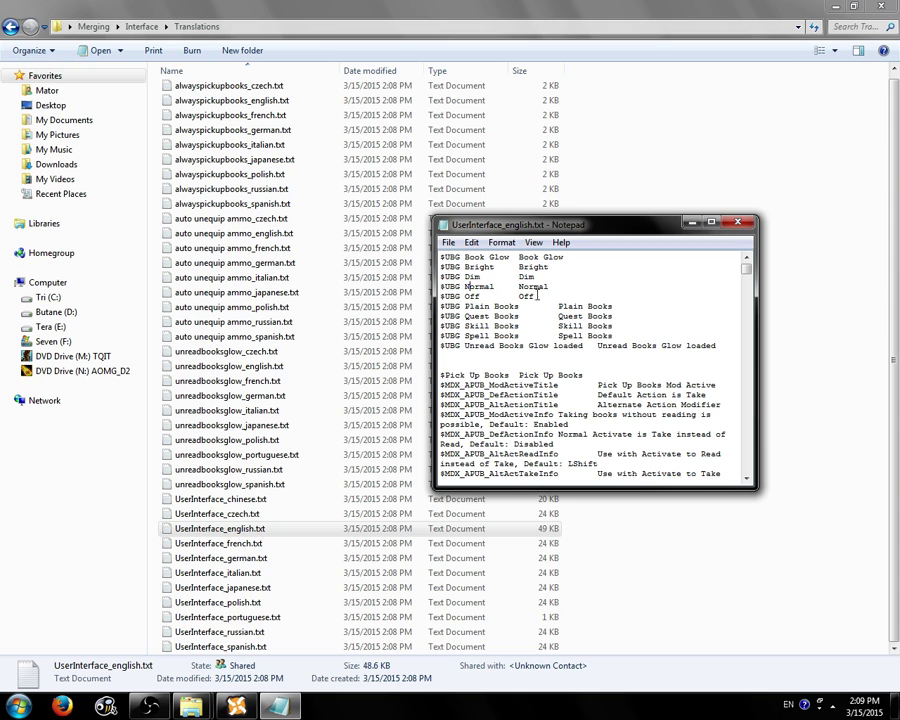
{"action": "left_click_drag", "start_coordinate": [552, 285], "coordinate": [522, 281]}
{"action": "left_click", "coordinate": [520, 277]}
{"action": "left_click_drag", "start_coordinate": [585, 283], "coordinate": [525, 284]}
{"action": "left_click", "coordinate": [510, 288]}
Scroll to the end of UserInterface_english.txt and close it.
{"action": "scroll", "coordinate": [510, 288], "scroll_direction": "down", "scroll_amount": 12}
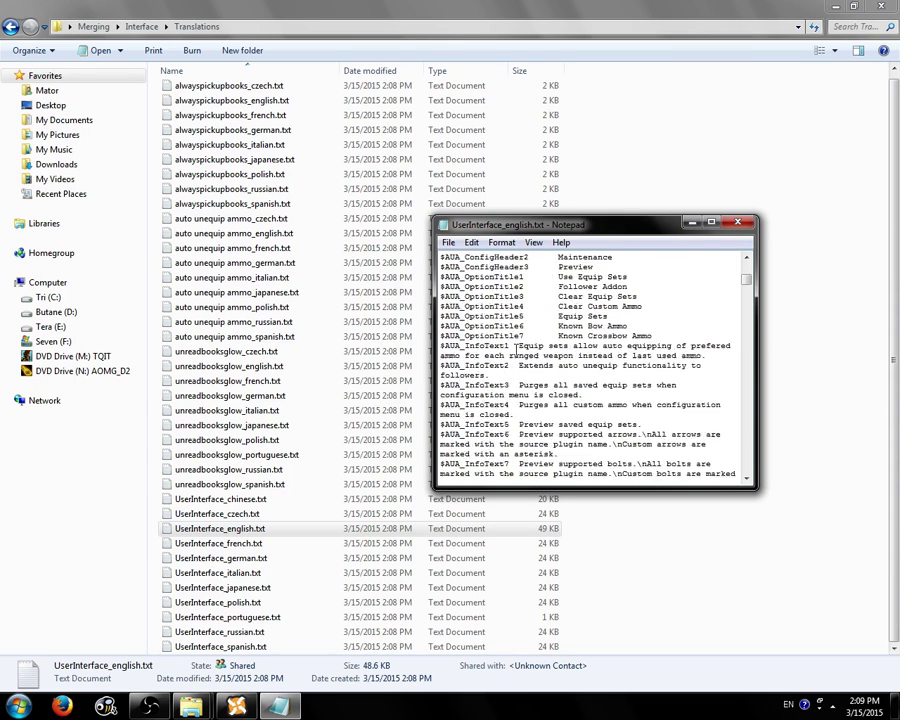
{"action": "left_click", "coordinate": [230, 530]}
{"action": "left_click", "coordinate": [279, 707]}
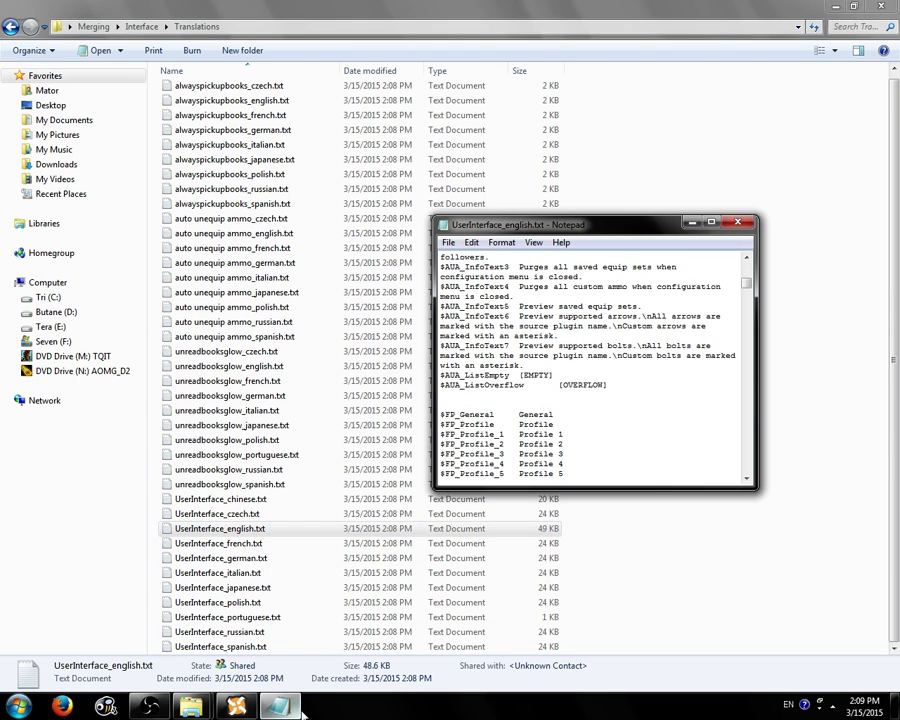
{"action": "scroll", "coordinate": [706, 302], "scroll_direction": "down", "scroll_amount": 10}
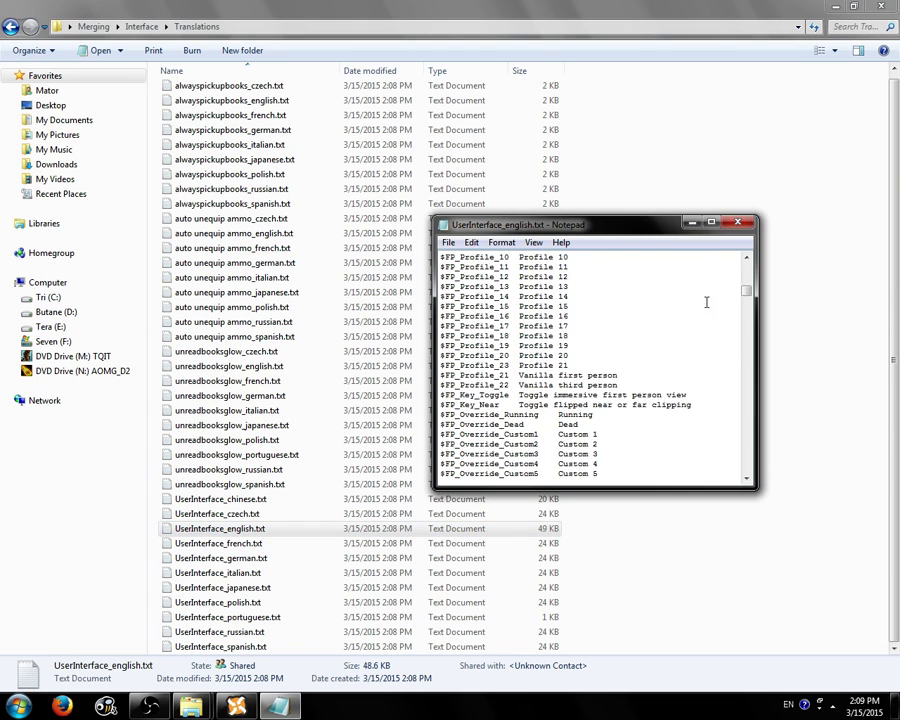
{"action": "left_click", "coordinate": [737, 221]}
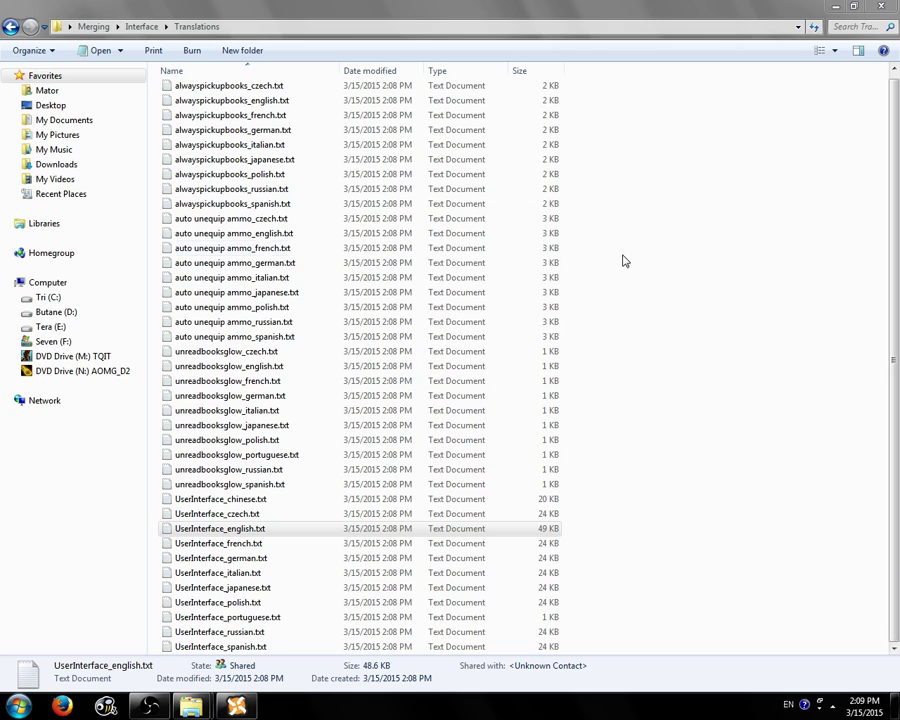
Go up from Translations to the Merging folder and check its contents.
{"action": "left_click", "coordinate": [148, 31]}
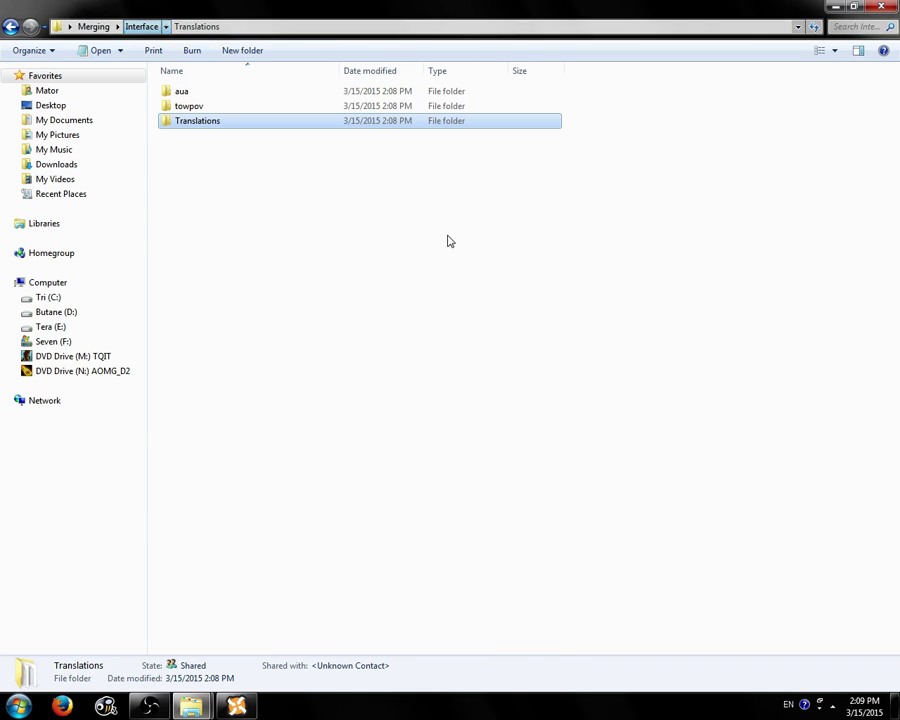
{"action": "left_click", "coordinate": [96, 27]}
{"action": "key", "text": "ctrl+a"}
{"action": "left_click", "coordinate": [274, 206]}
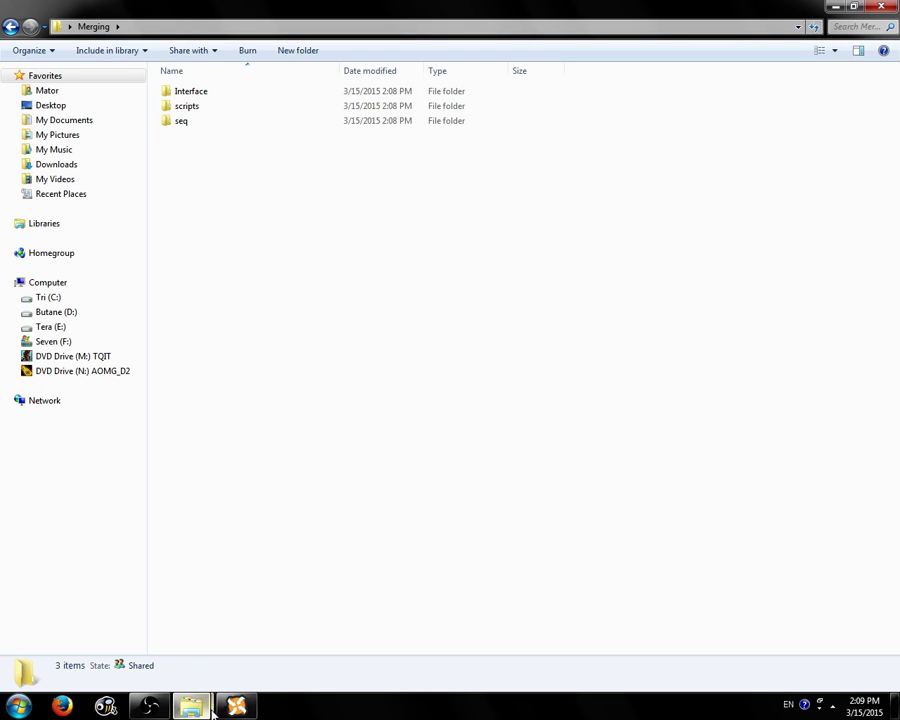
Confirm UserInterface.esp exists in Skyrim's Data folder.
{"action": "left_click", "coordinate": [836, 7]}
{"action": "mouse_move", "coordinate": [190, 705]}
{"action": "mouse_move", "coordinate": [232, 606]}
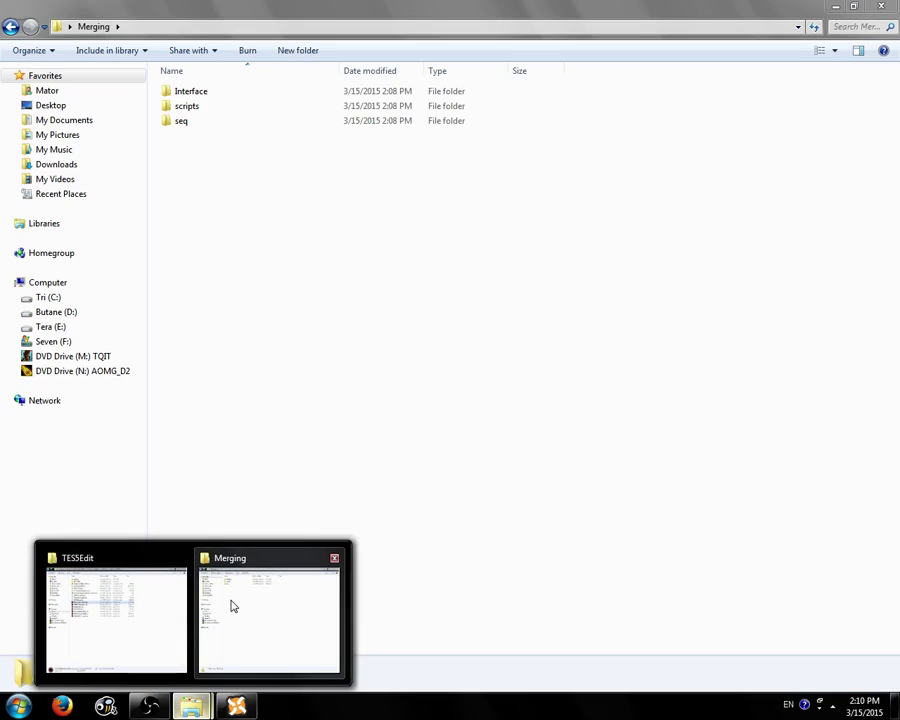
{"action": "left_click", "coordinate": [145, 618]}
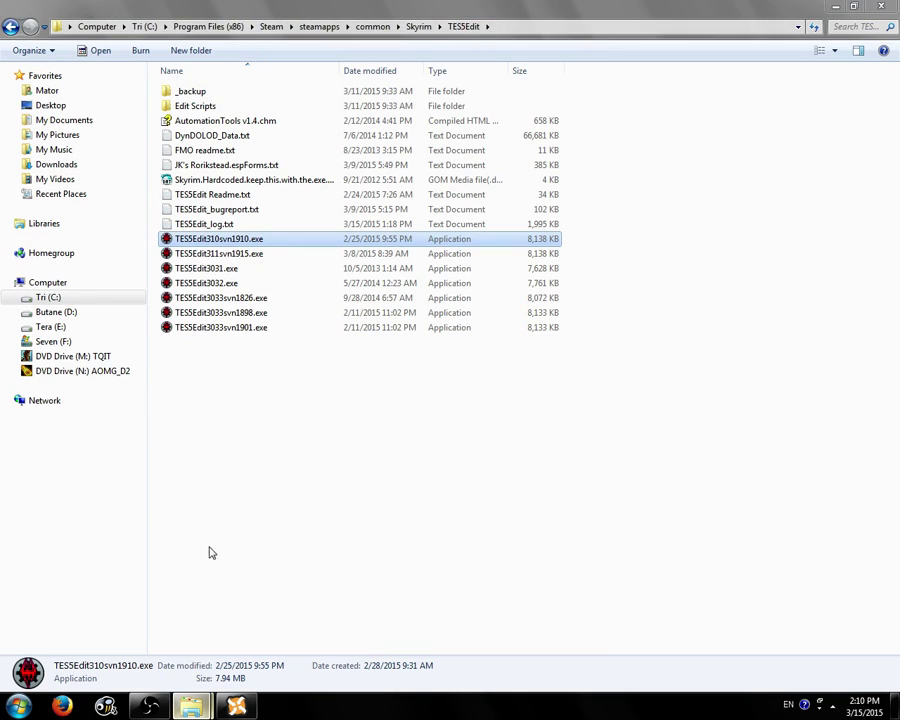
{"action": "left_click", "coordinate": [414, 27]}
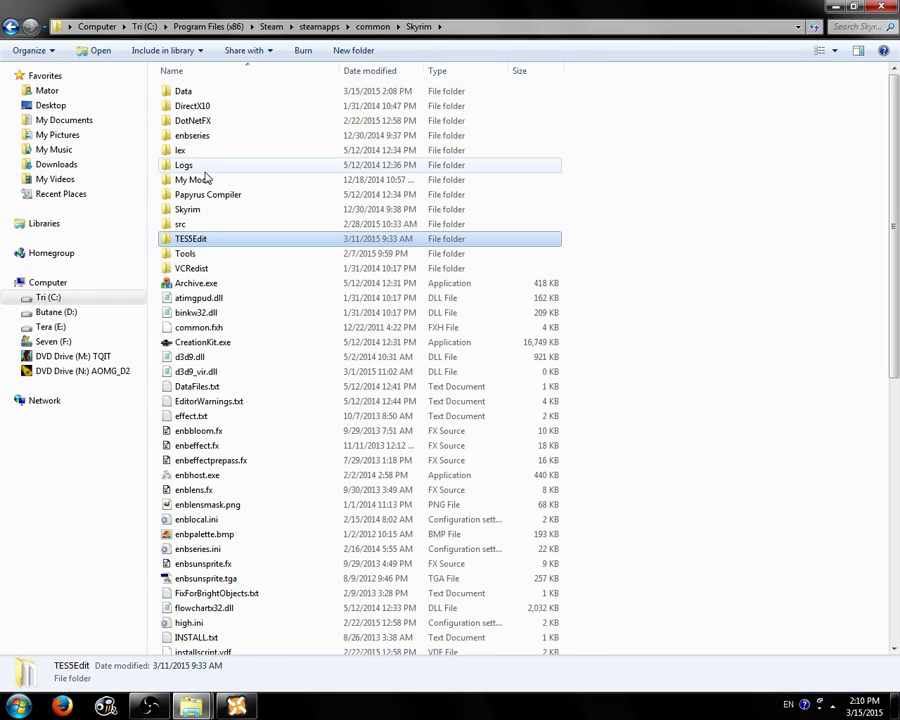
{"action": "double_click", "coordinate": [183, 91]}
{"action": "scroll", "coordinate": [252, 344], "scroll_direction": "down", "scroll_amount": 9}
{"action": "scroll", "coordinate": [236, 136], "scroll_direction": "up", "scroll_amount": 3}
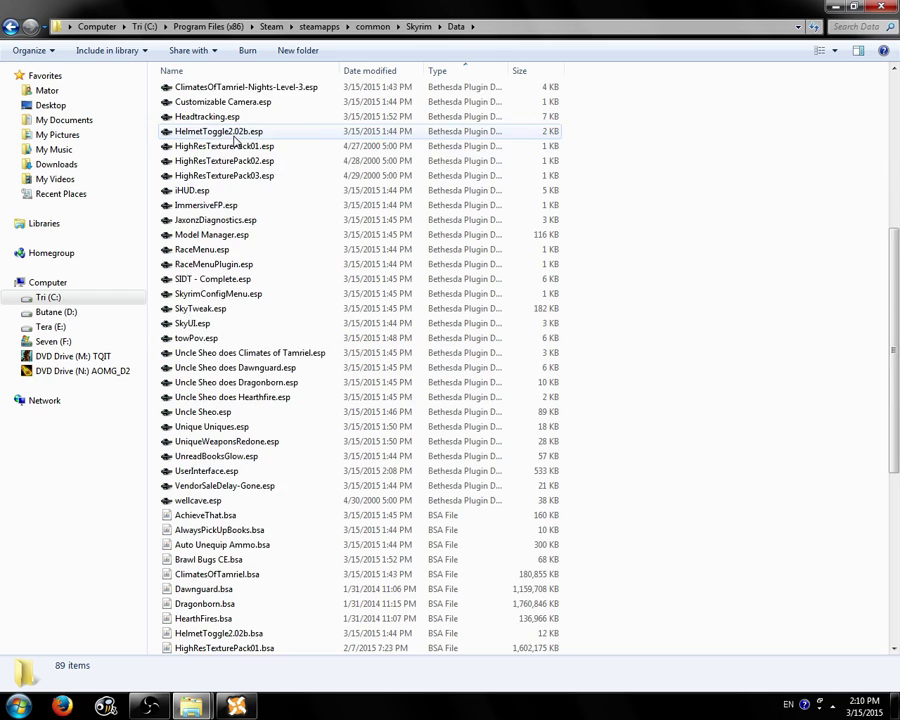
{"action": "left_click", "coordinate": [220, 560]}
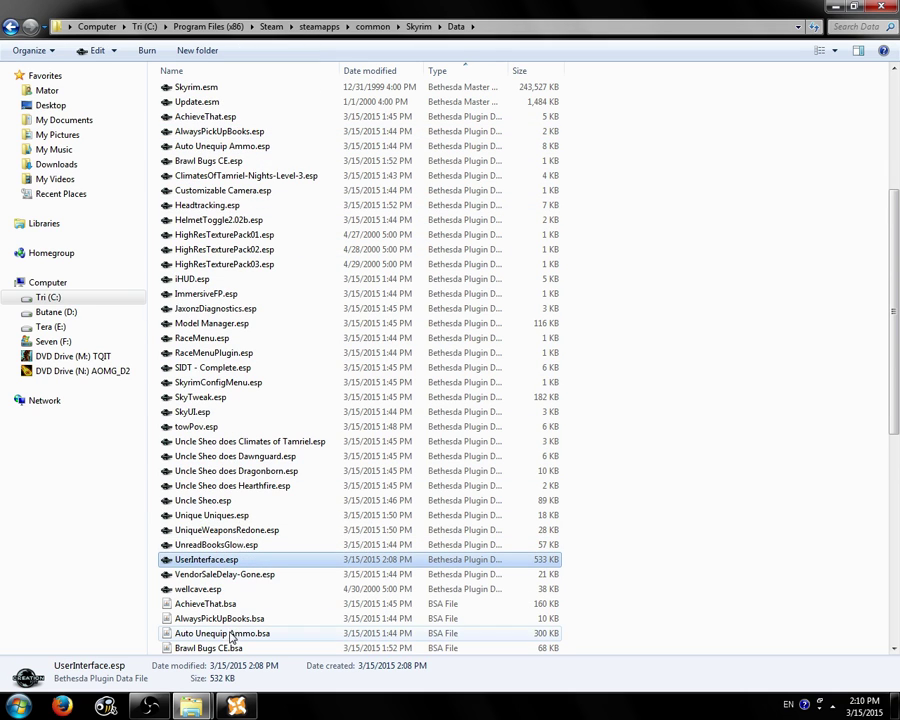
Return to the Merging window and select all four items there.
{"action": "mouse_move", "coordinate": [195, 700]}
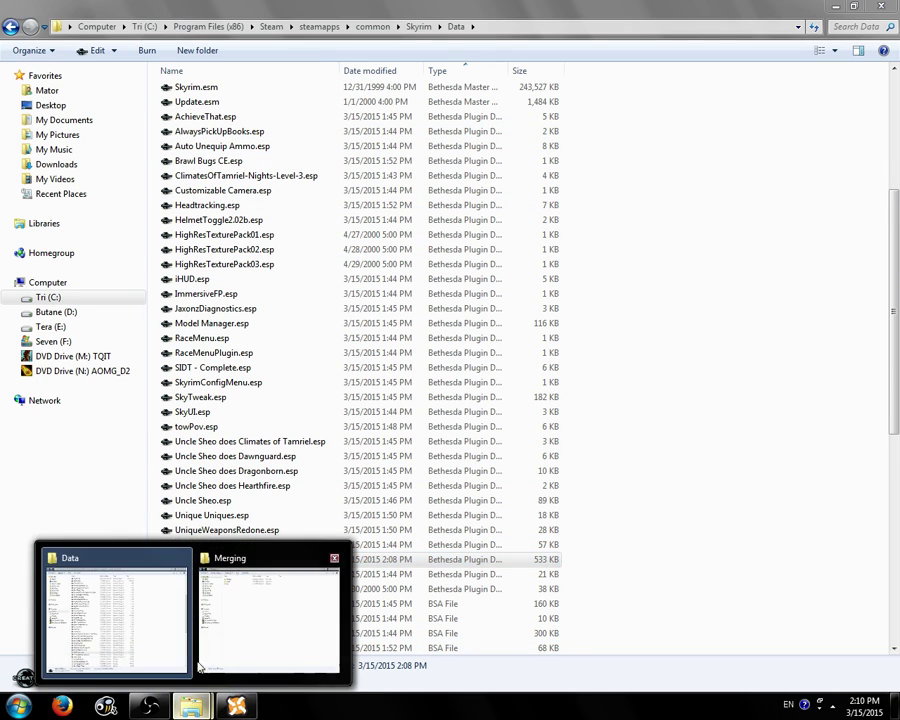
{"action": "left_click", "coordinate": [285, 615]}
{"action": "key", "text": "ctrl+v"}
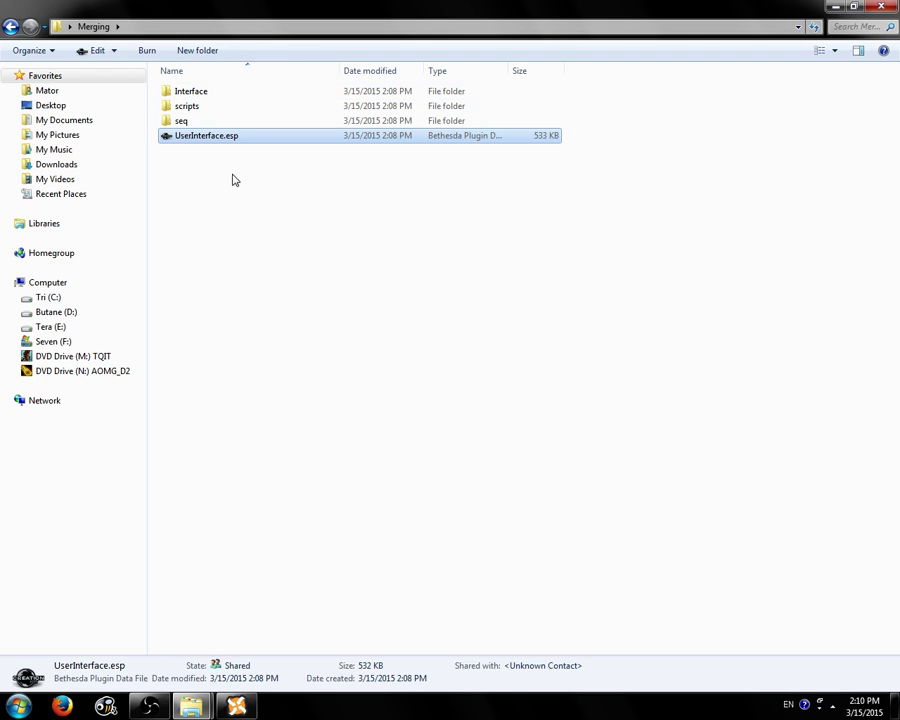
{"action": "left_click", "coordinate": [231, 178]}
{"action": "left_click", "coordinate": [11, 26]}
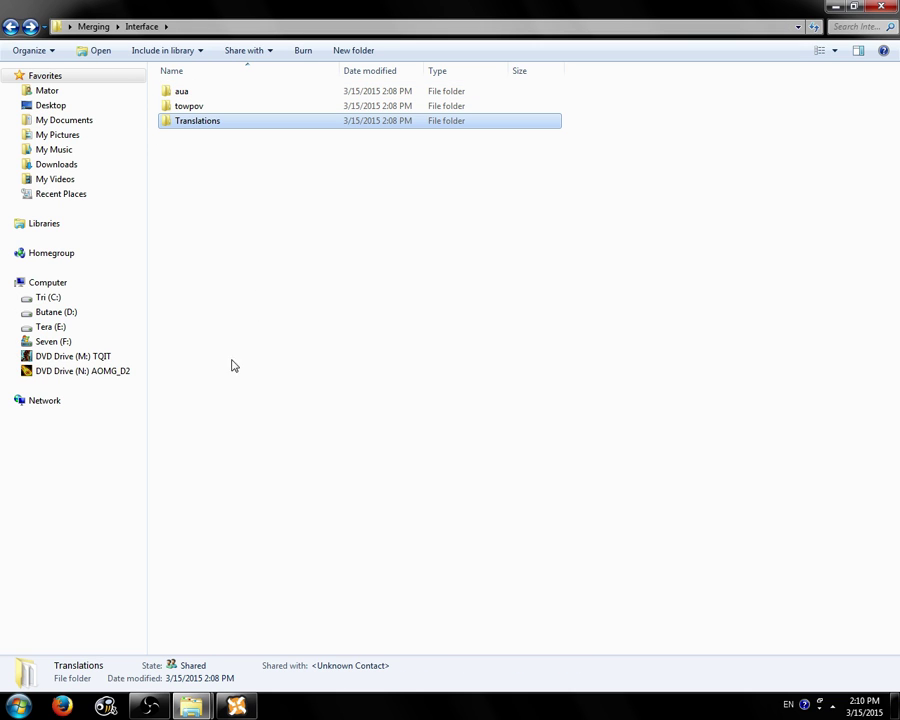
{"action": "key", "text": "Return"}
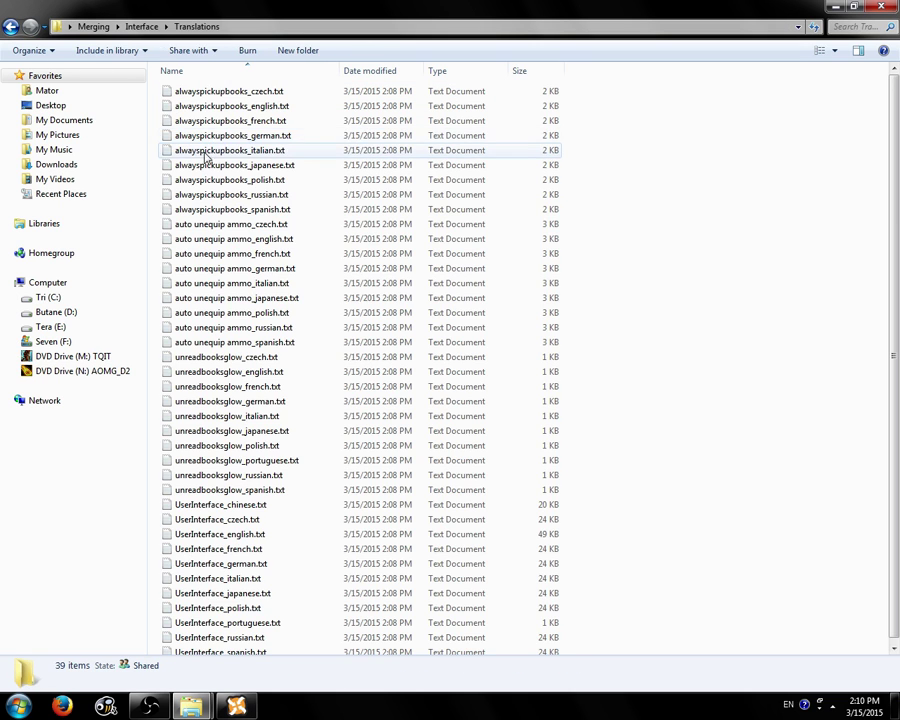
{"action": "key", "text": "BackSpace"}
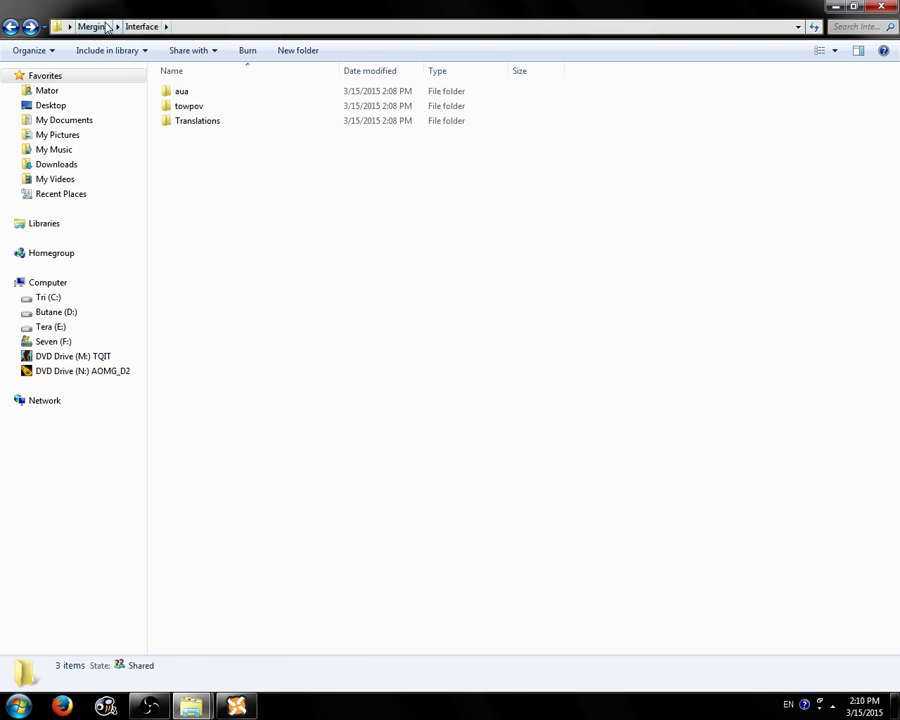
{"action": "left_click", "coordinate": [108, 24]}
{"action": "key", "text": "End"}
{"action": "left_click", "coordinate": [262, 236]}
{"action": "key", "text": "ctrl+a"}
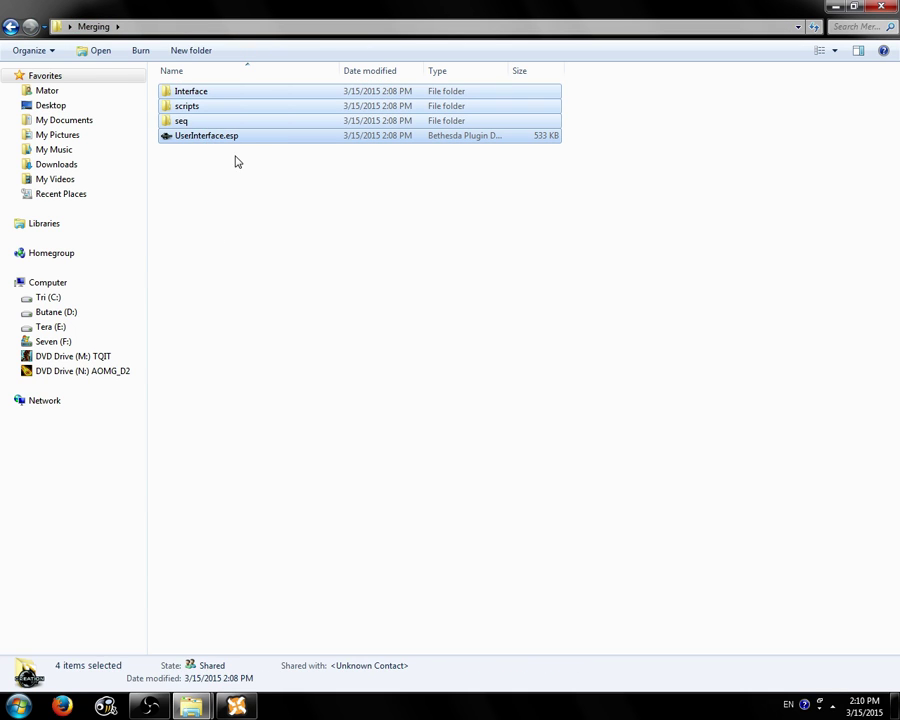
Reselect all four Merging items for archiving.
{"action": "left_click", "coordinate": [193, 137]}
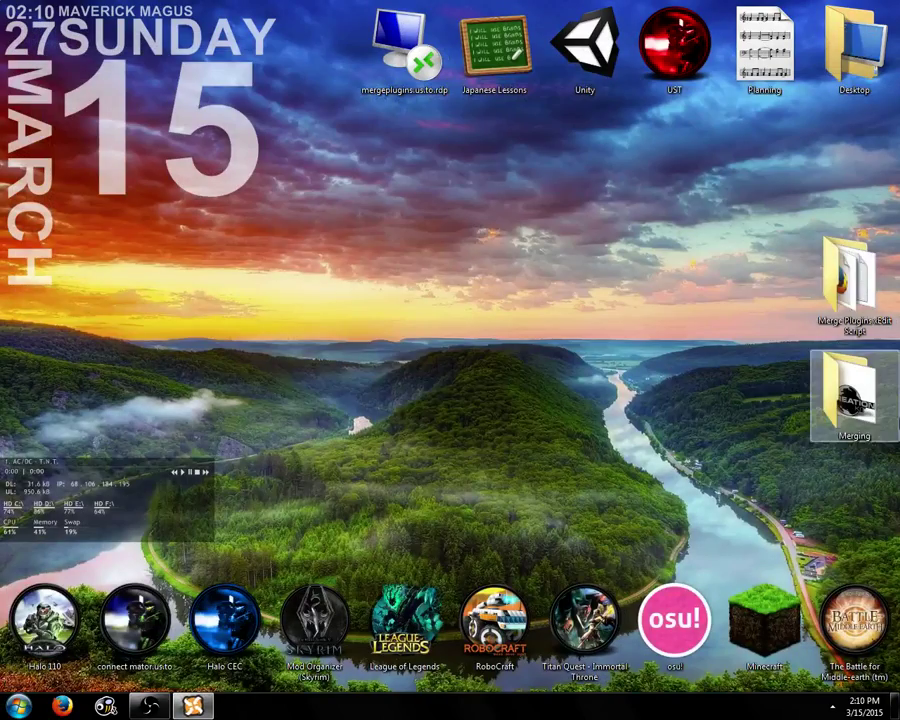
{"action": "right_click", "coordinate": [854, 390]}
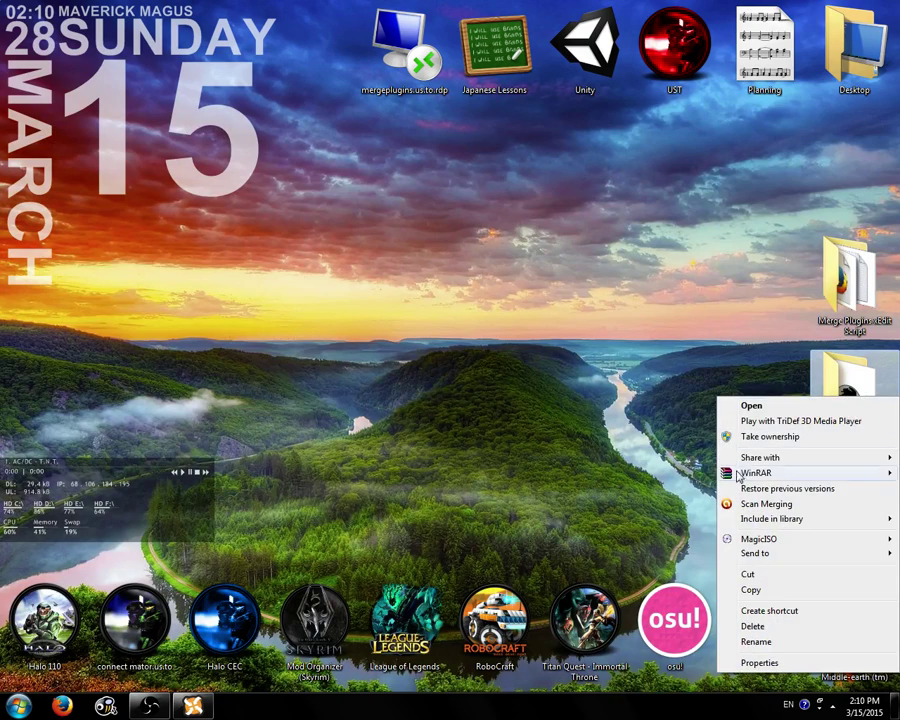
{"action": "left_click", "coordinate": [868, 366]}
{"action": "key", "text": "ctrl+a"}
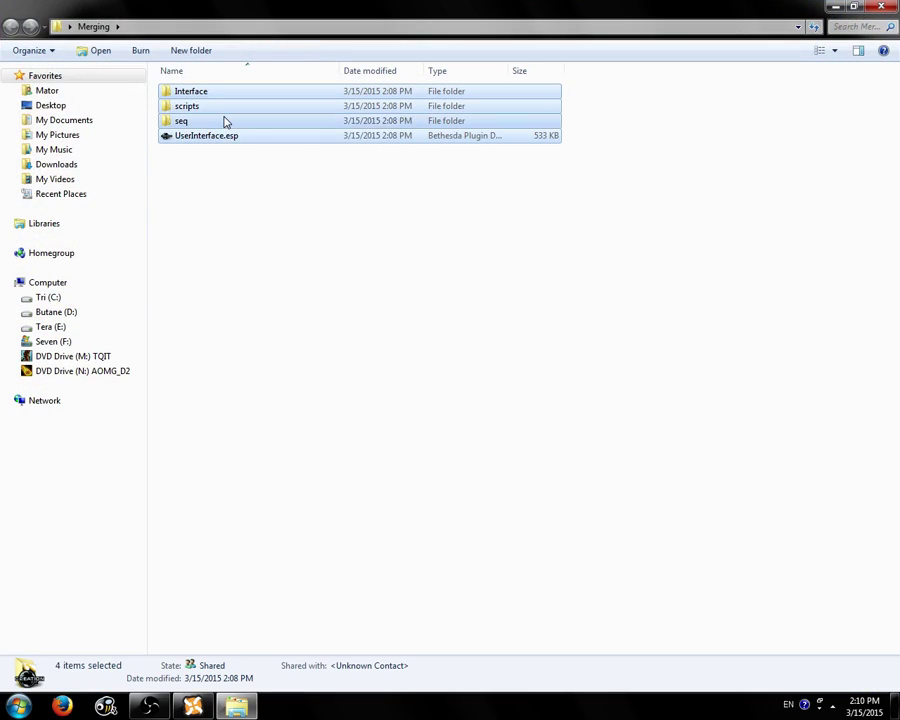
{"action": "right_click", "coordinate": [225, 119]}
{"action": "mouse_move", "coordinate": [265, 173]}
Create UserInterface.zip in ZIP format with Best compression, deleting the source files afterwards.
{"action": "left_click", "coordinate": [430, 174]}
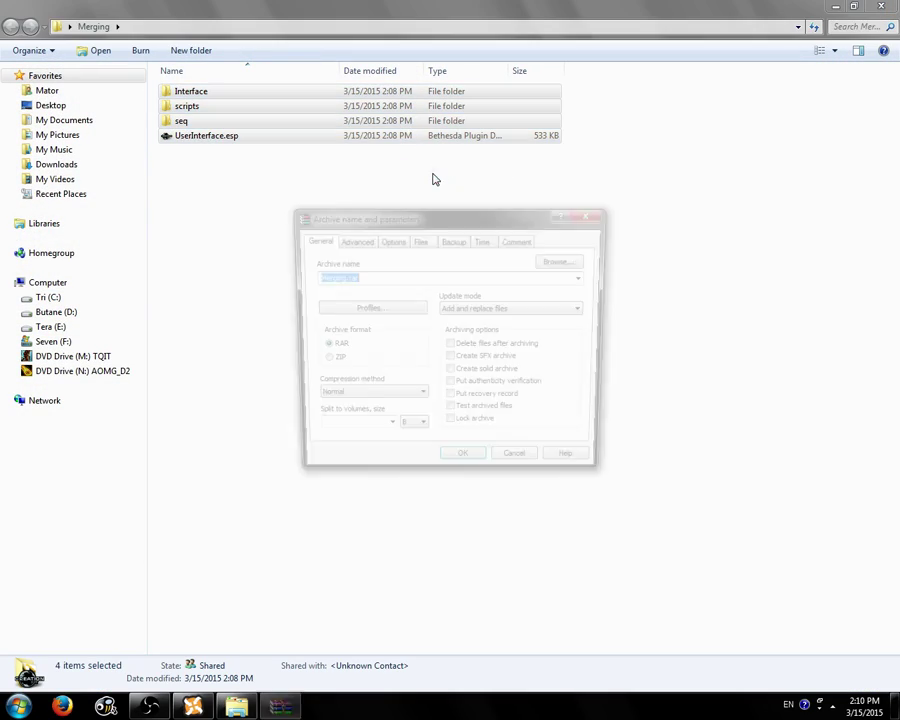
{"action": "left_click", "coordinate": [331, 362]}
{"action": "left_click", "coordinate": [341, 278]}
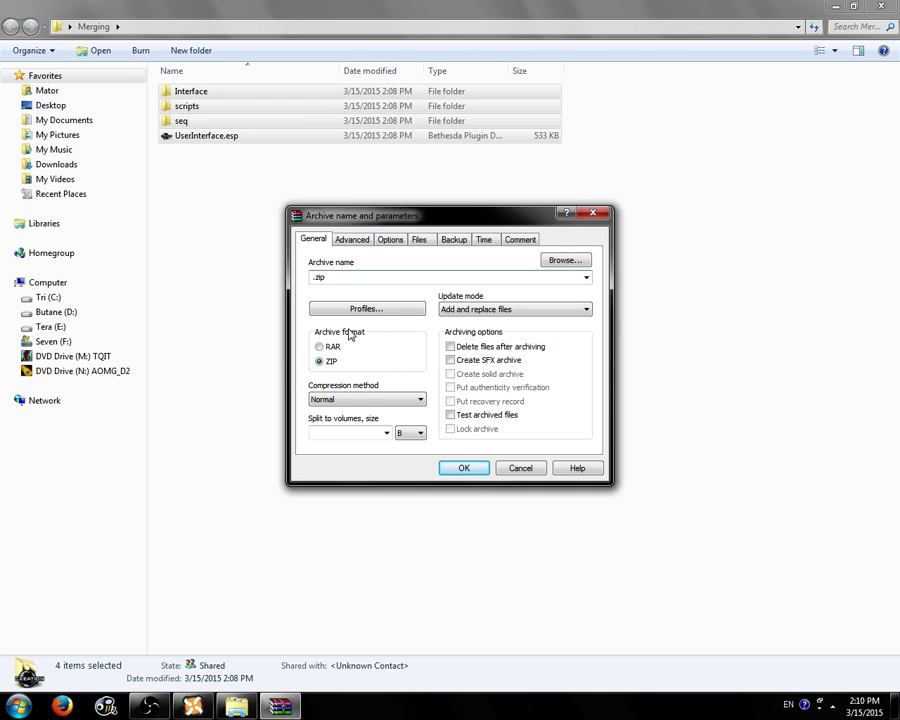
{"action": "type", "text": "UserInterface"}
{"action": "left_click", "coordinate": [366, 399]}
{"action": "left_click", "coordinate": [362, 458]}
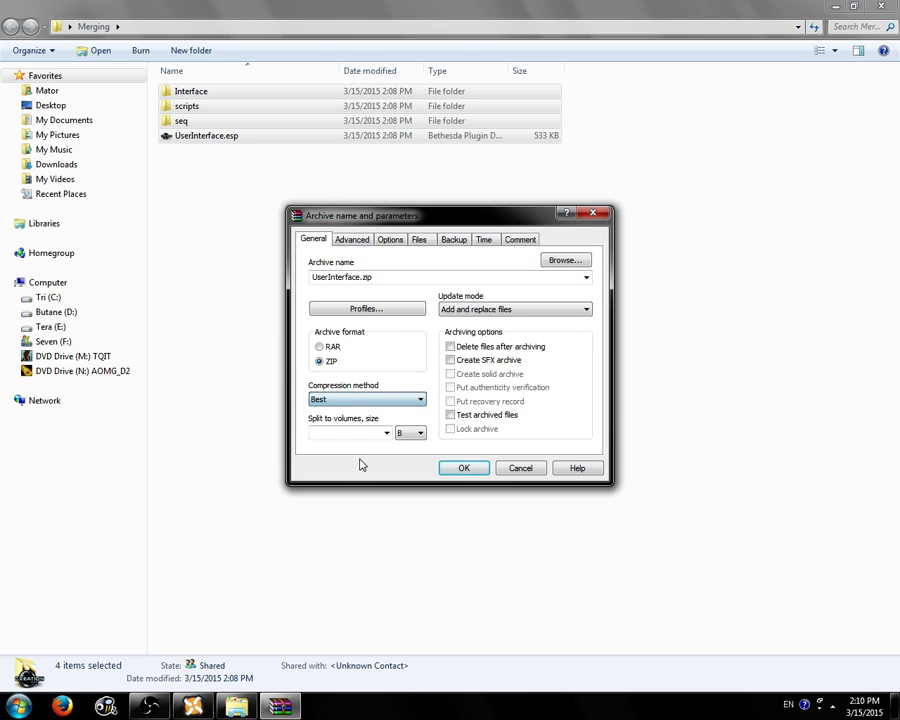
{"action": "left_click", "coordinate": [476, 347]}
{"action": "left_click", "coordinate": [464, 468]}
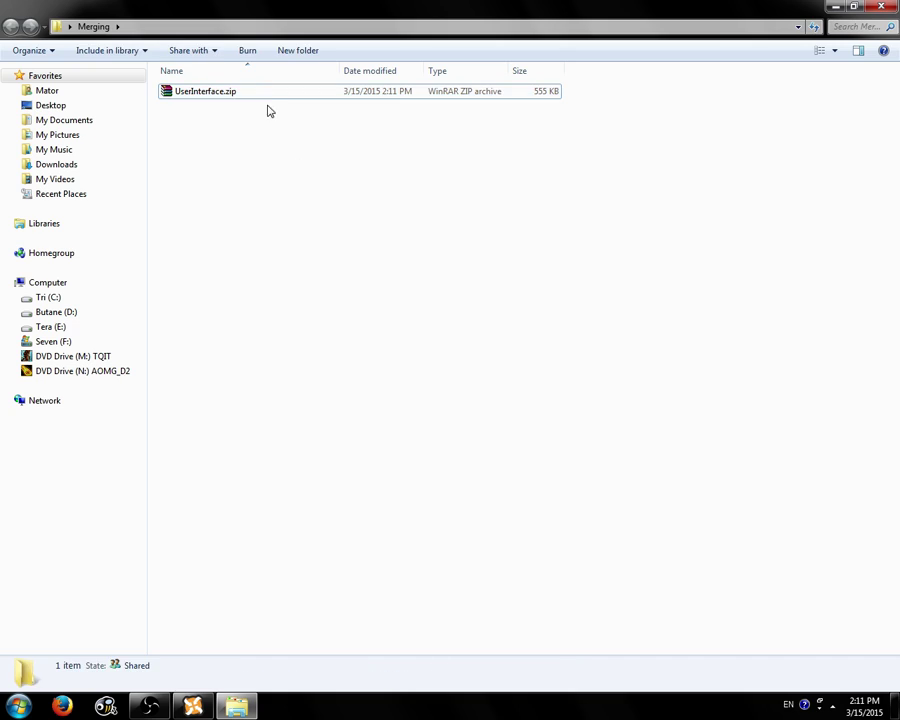
{"action": "left_click", "coordinate": [227, 94]}
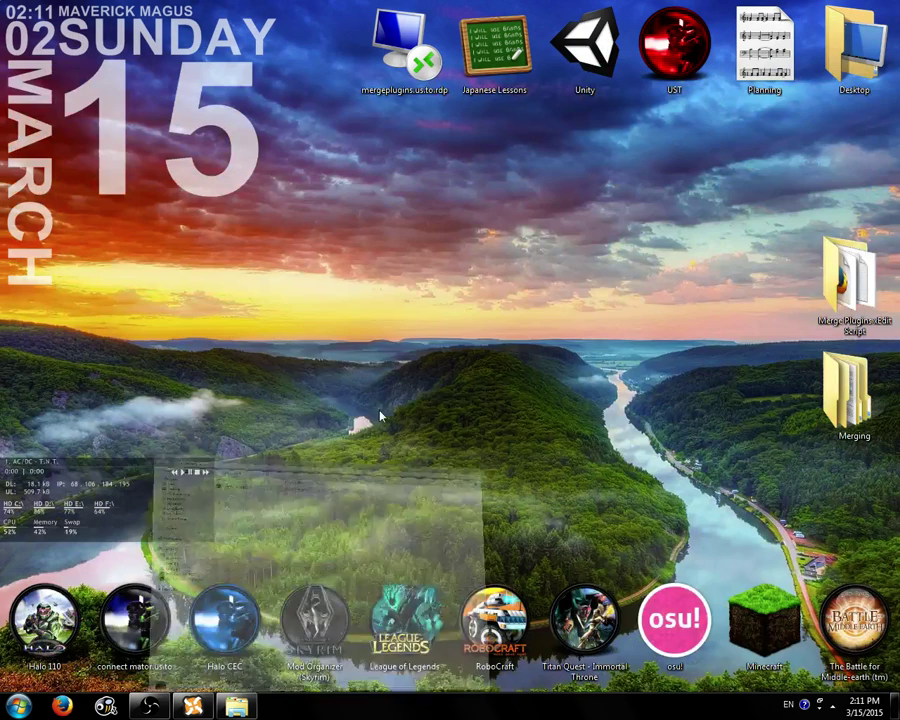
Add UserInterface.zip from Desktop > Merging as a new mod and select it in the Mods list.
{"action": "left_click", "coordinate": [193, 707]}
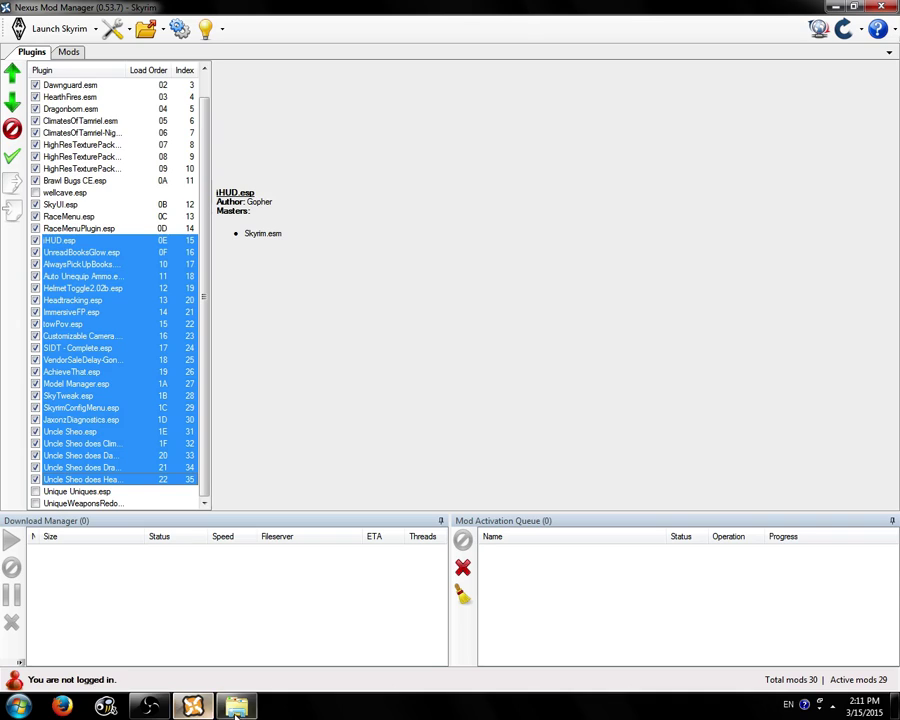
{"action": "left_click", "coordinate": [72, 53]}
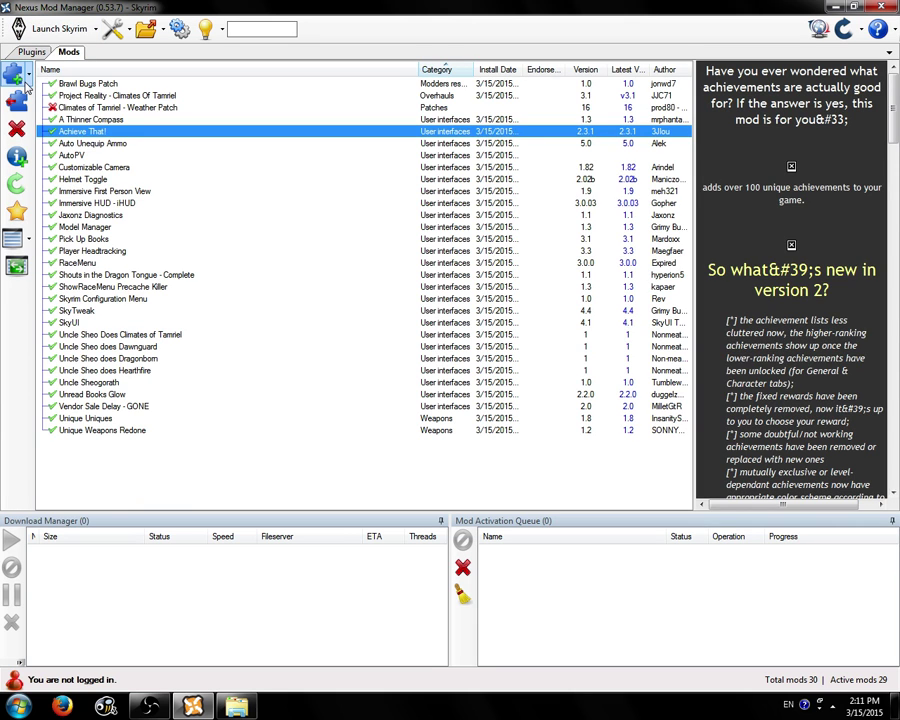
{"action": "left_click", "coordinate": [20, 77]}
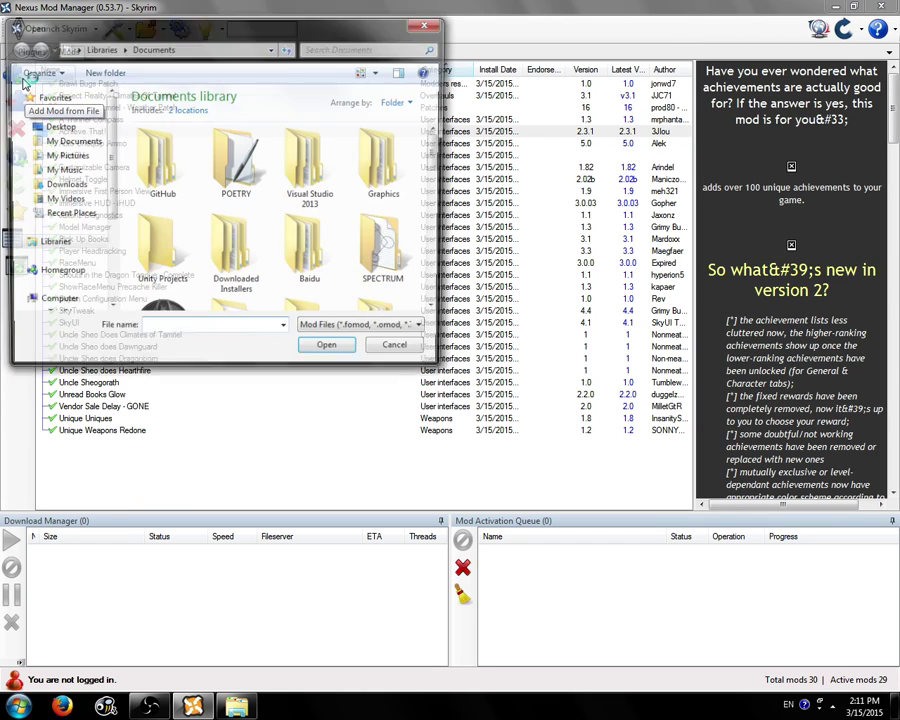
{"action": "left_click", "coordinate": [72, 129]}
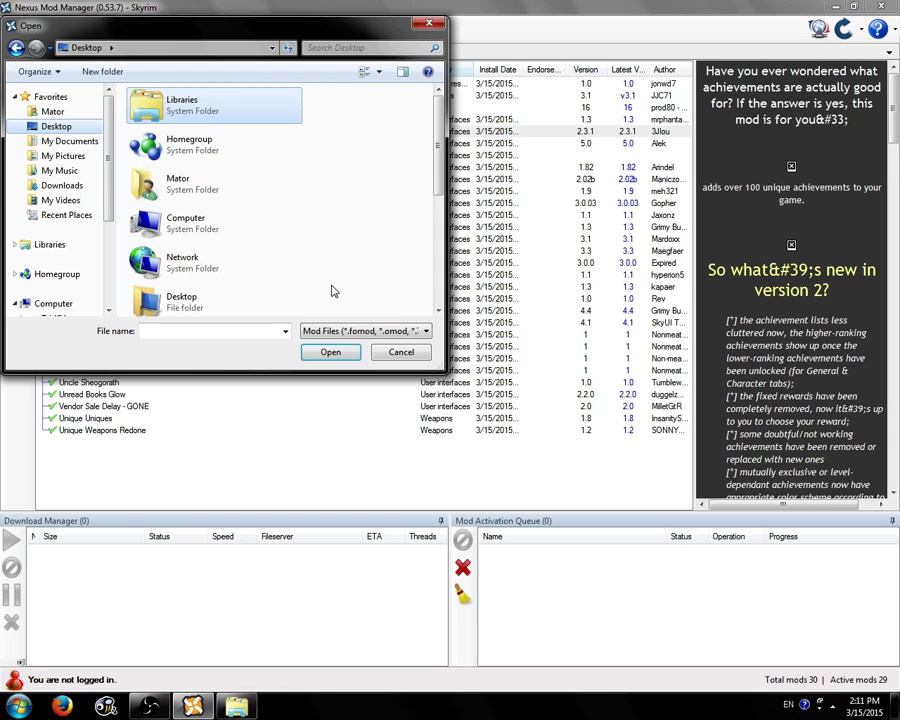
{"action": "scroll", "coordinate": [325, 281], "scroll_direction": "down", "scroll_amount": 5}
{"action": "double_click", "coordinate": [218, 147]}
{"action": "left_click", "coordinate": [182, 116]}
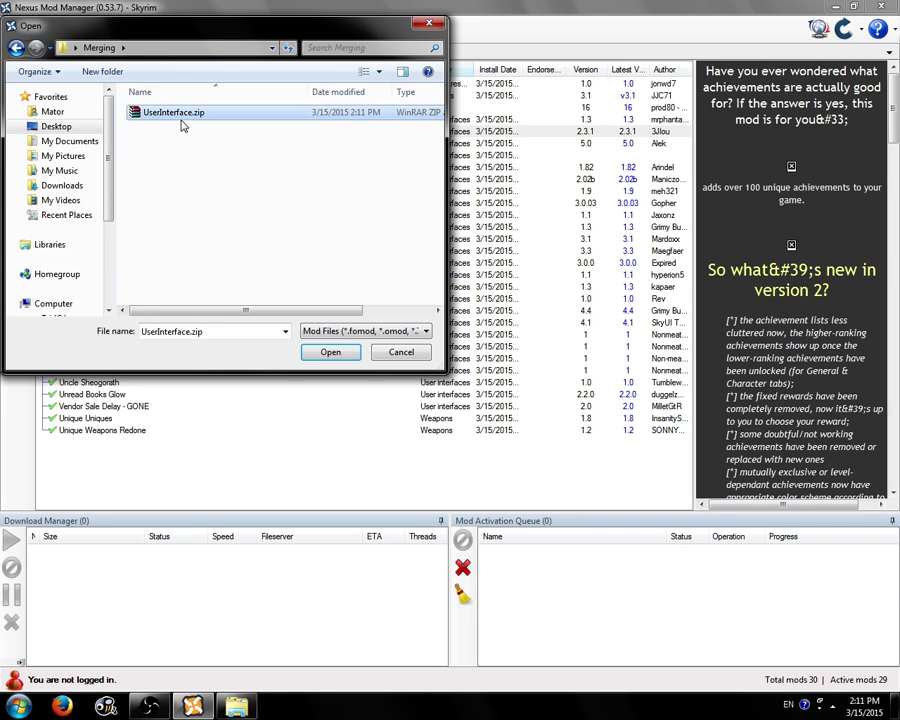
{"action": "left_click", "coordinate": [330, 349]}
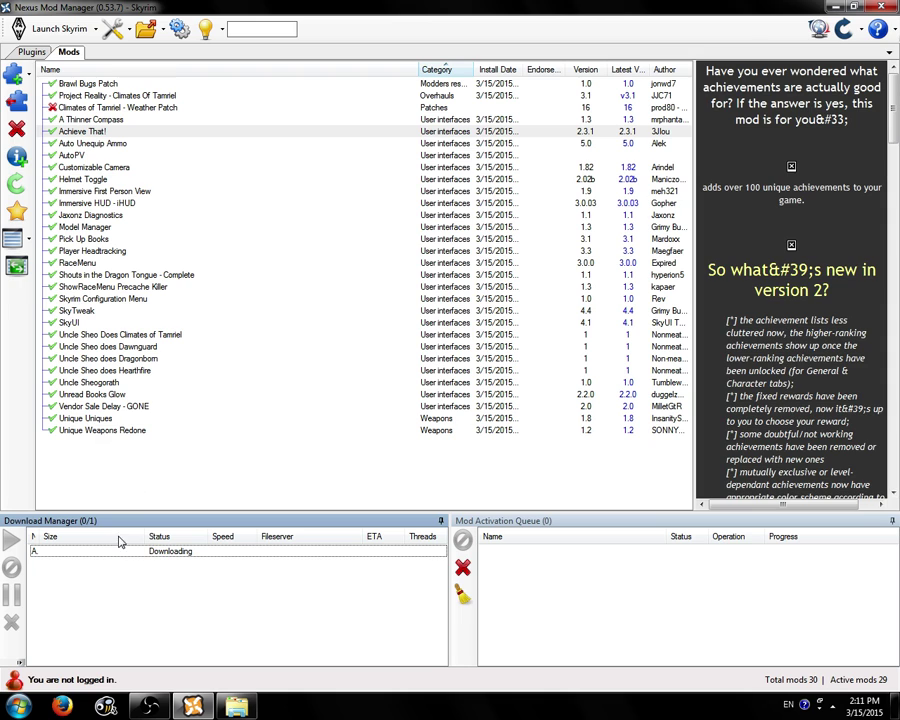
{"action": "left_click", "coordinate": [70, 120]}
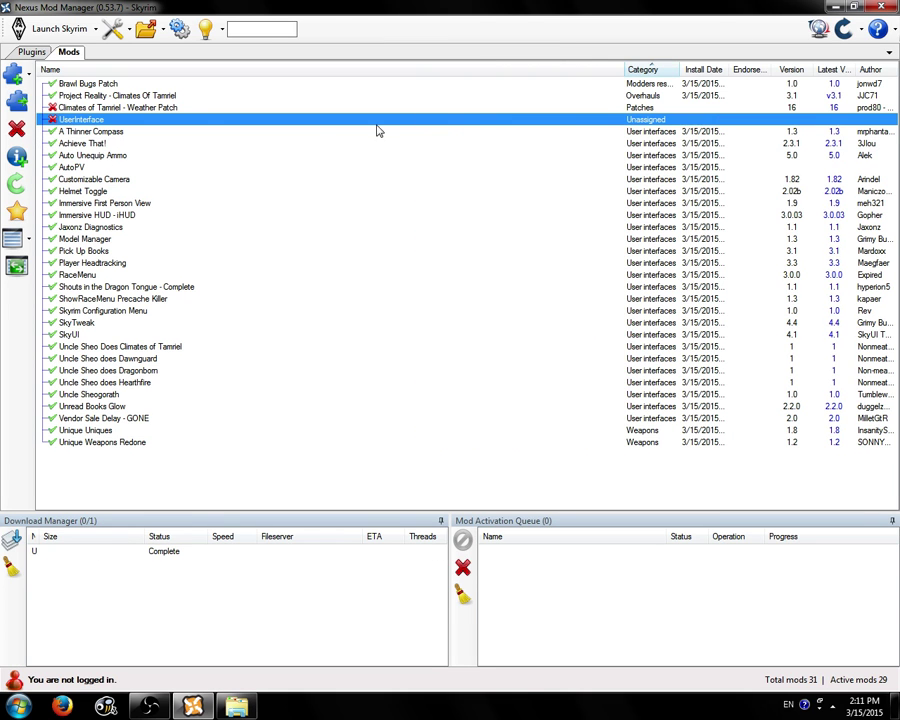
Move the new mod into the User interfaces category and rename it User Interface.
{"action": "right_click", "coordinate": [644, 127]}
{"action": "mouse_move", "coordinate": [686, 135]}
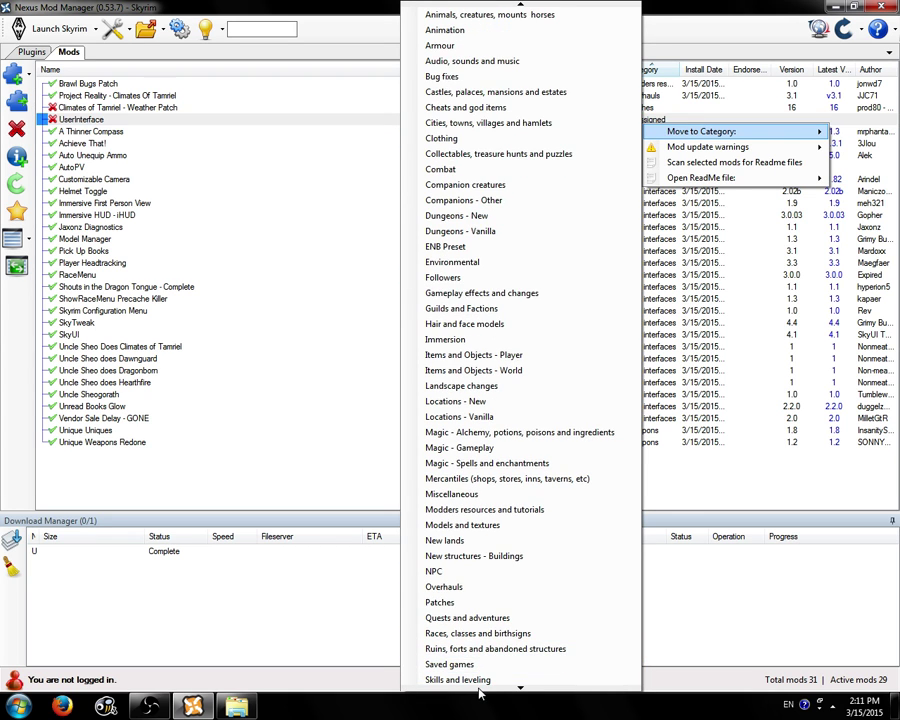
{"action": "left_click", "coordinate": [470, 587]}
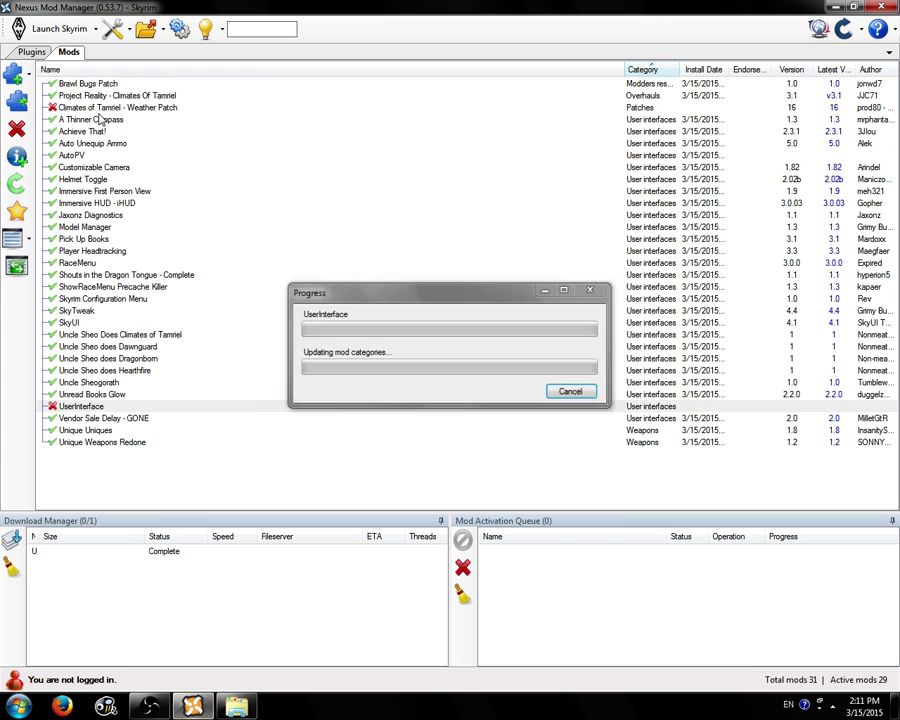
{"action": "left_click", "coordinate": [88, 410]}
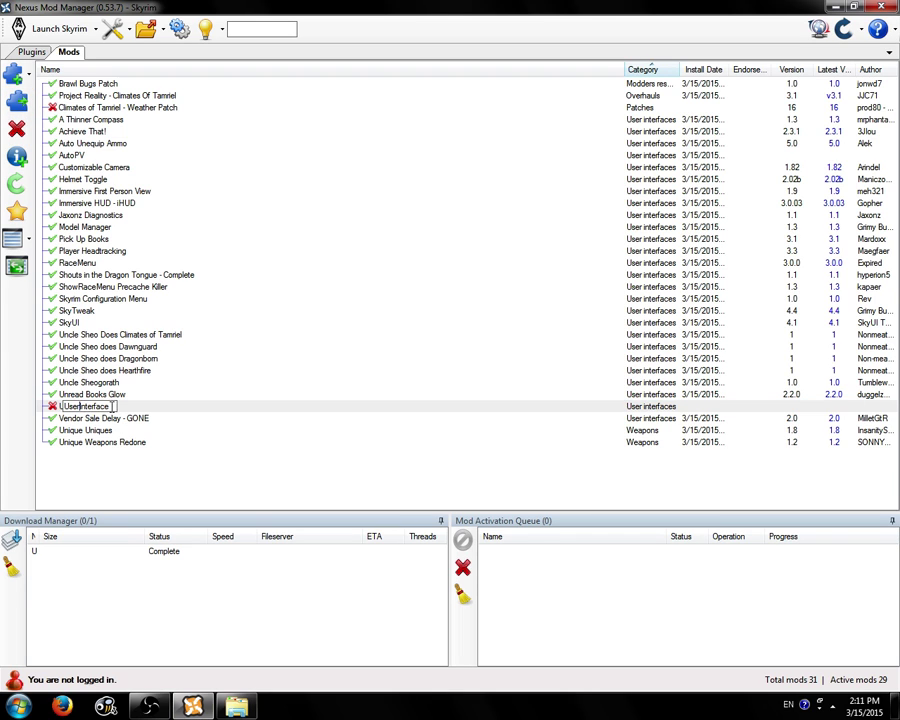
{"action": "key", "text": "Return"}
Activate the User Interface mod and uncheck the selected source plugins in the Plugins list.
{"action": "left_click", "coordinate": [16, 100]}
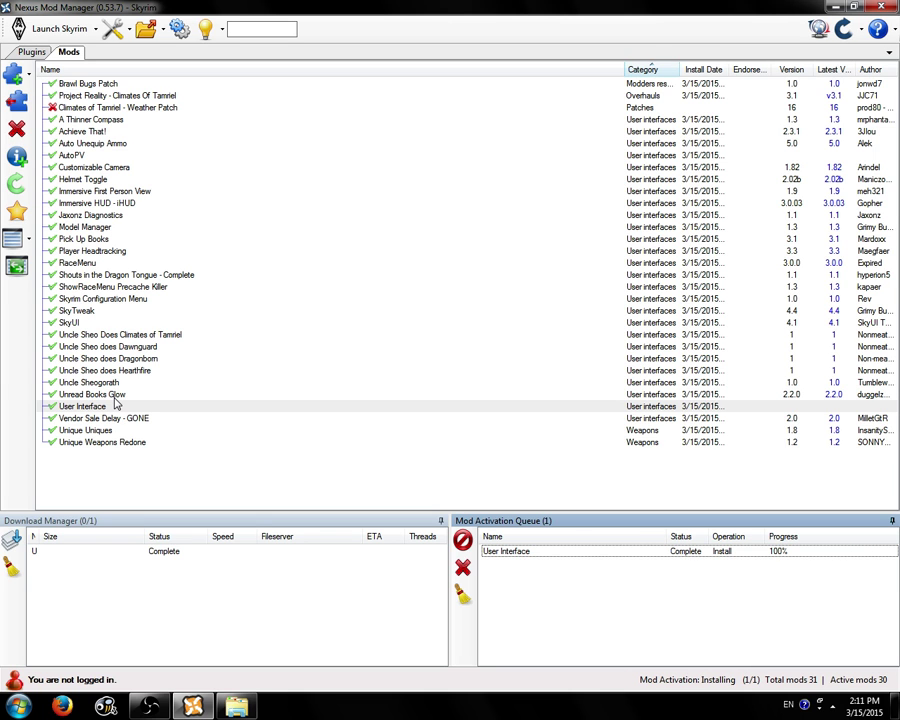
{"action": "left_click", "coordinate": [172, 250]}
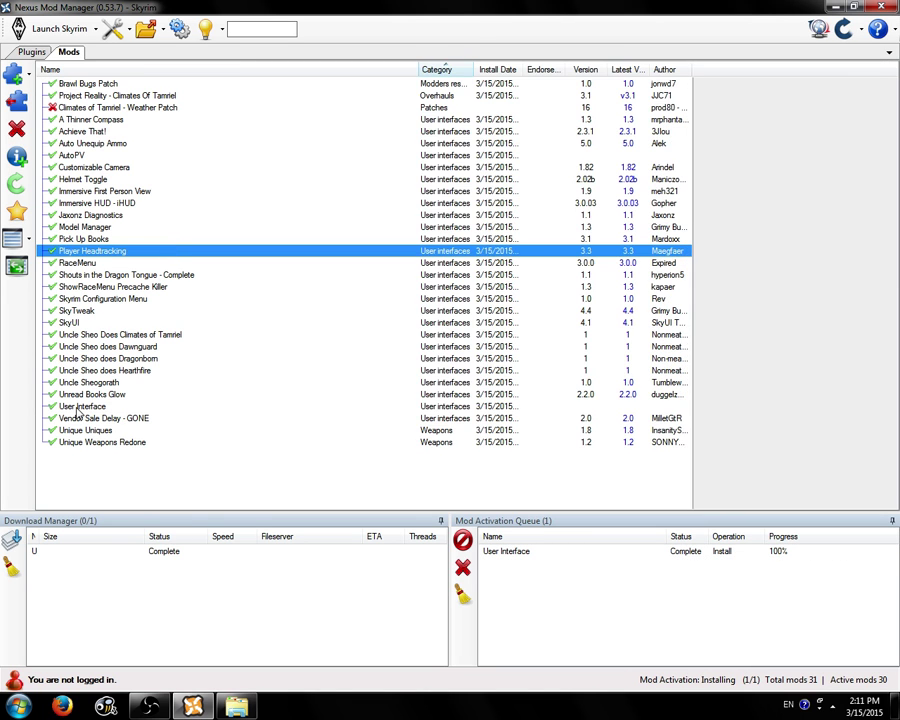
{"action": "left_click", "coordinate": [77, 407]}
{"action": "left_click", "coordinate": [31, 51]}
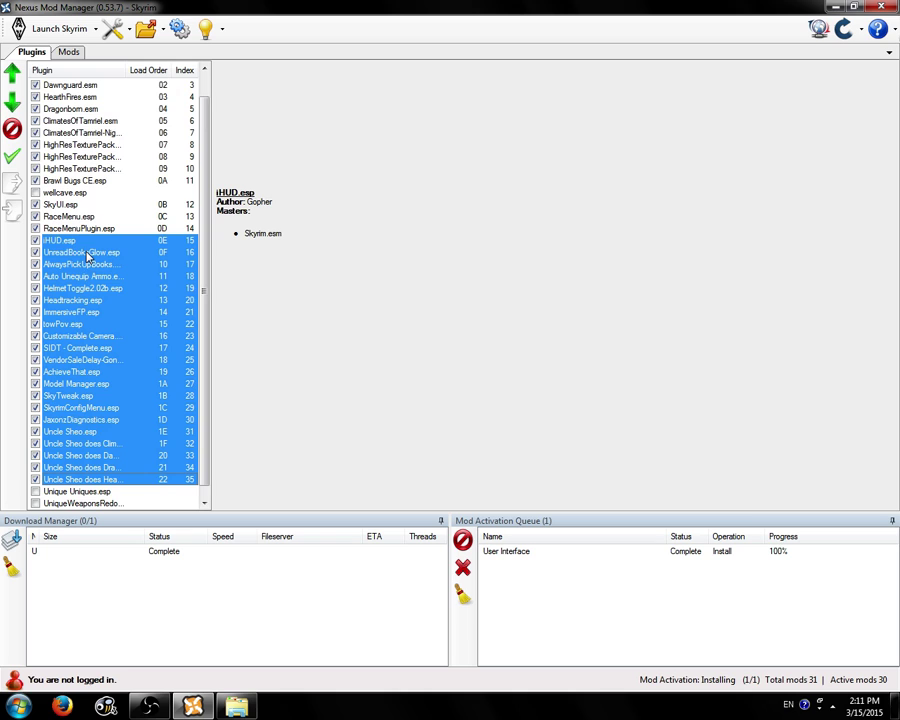
{"action": "left_click", "coordinate": [36, 240]}
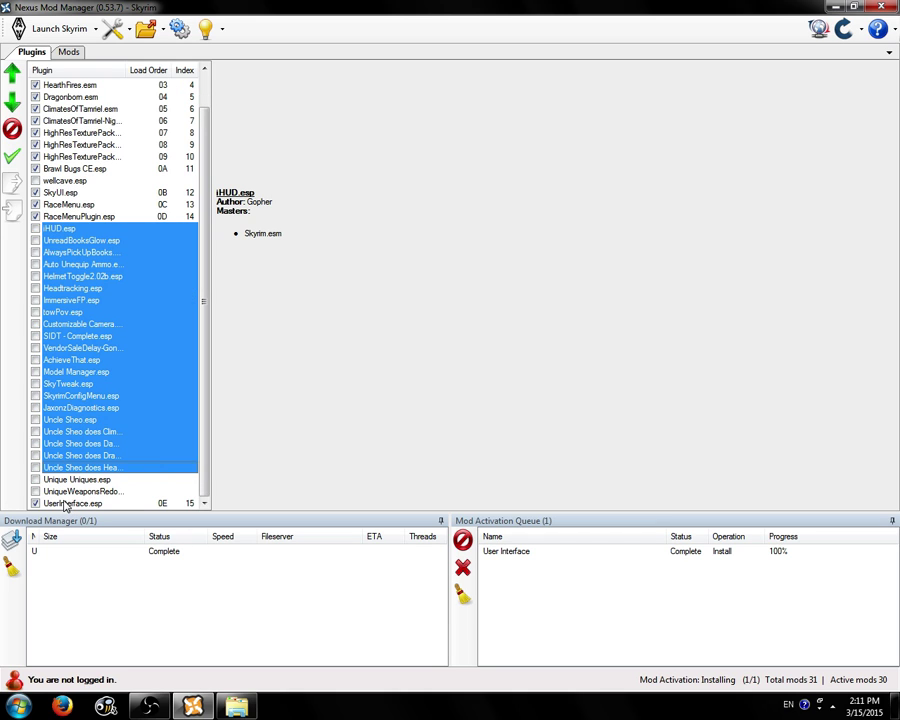
Drag UserInterface.esp to sit directly below RaceMenuPlugin.esp, above the iHUD.esp-to-Uncle Sheo source plugins.
{"action": "left_click_drag", "start_coordinate": [64, 505], "coordinate": [70, 230]}
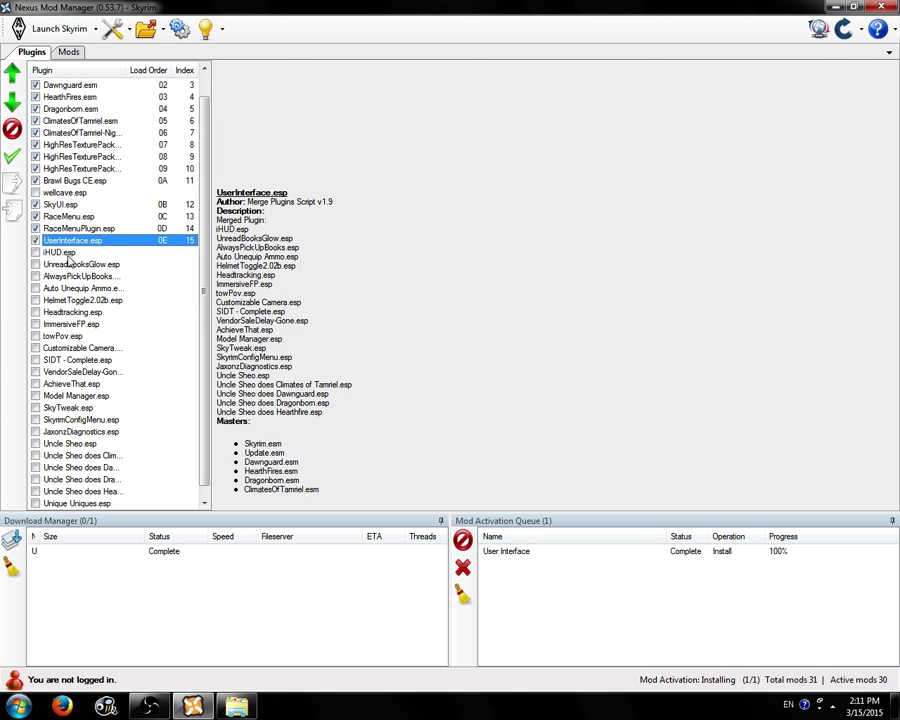
{"action": "scroll", "coordinate": [68, 262], "scroll_direction": "down", "scroll_amount": 1}
{"action": "left_click", "coordinate": [70, 243]}
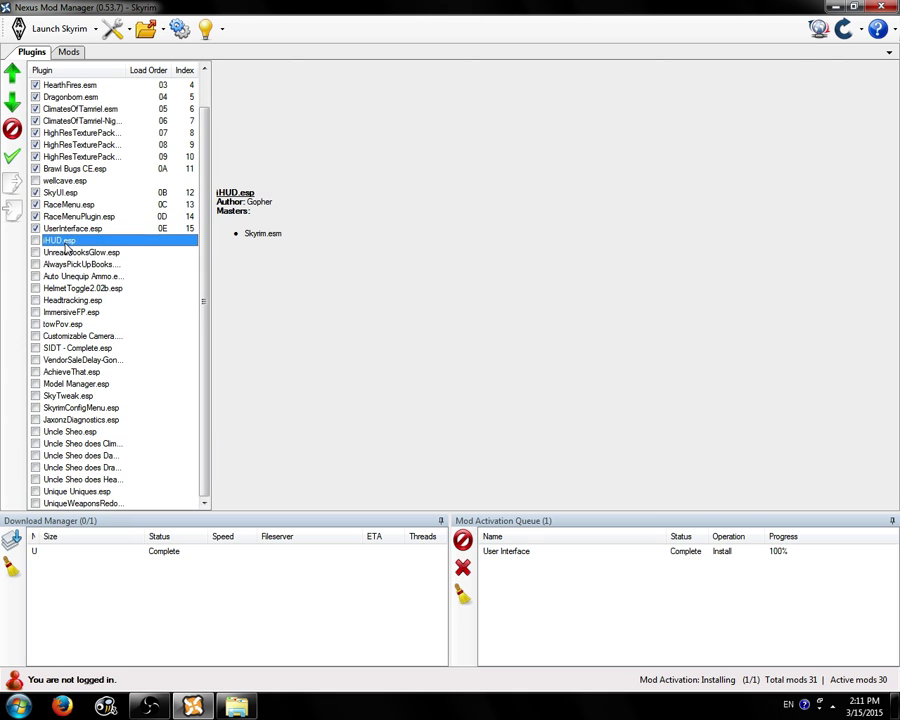
{"action": "left_click", "coordinate": [83, 482], "text": "shift"}
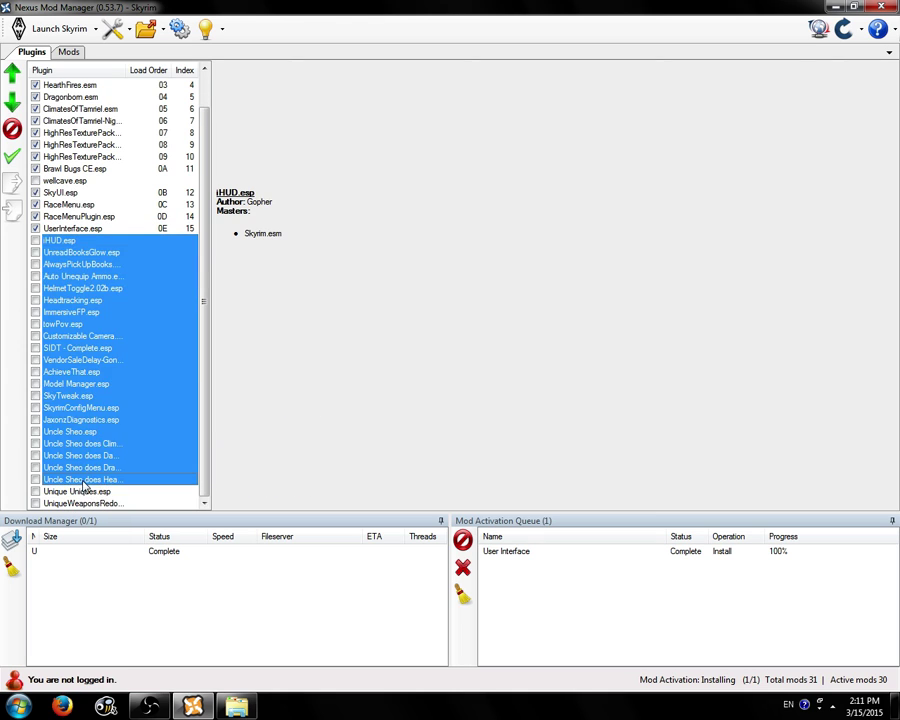
{"action": "left_click", "coordinate": [66, 229]}
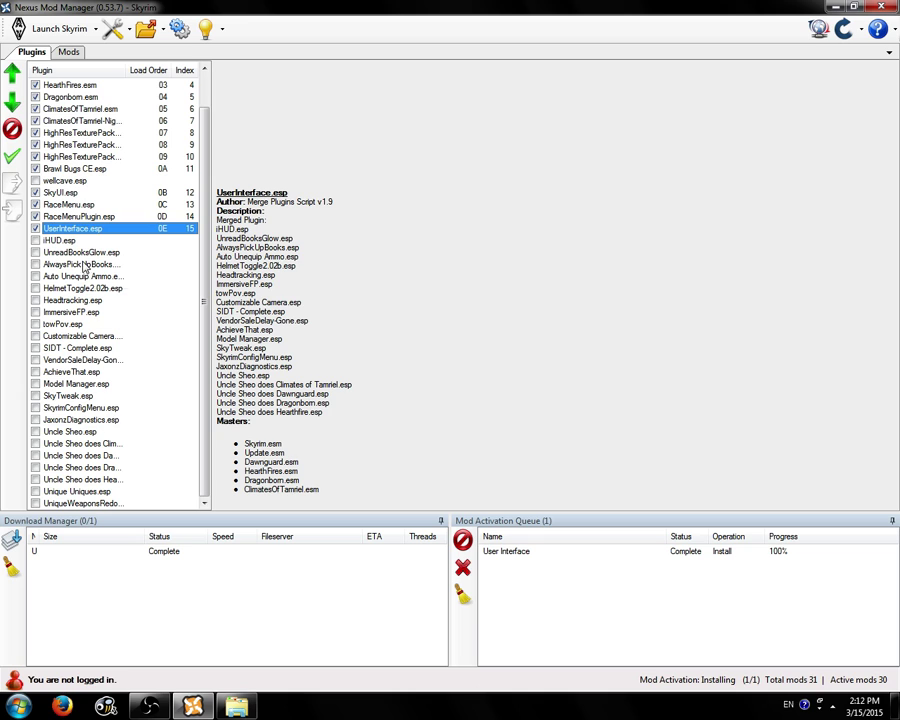
{"action": "left_click", "coordinate": [97, 480], "text": "shift"}
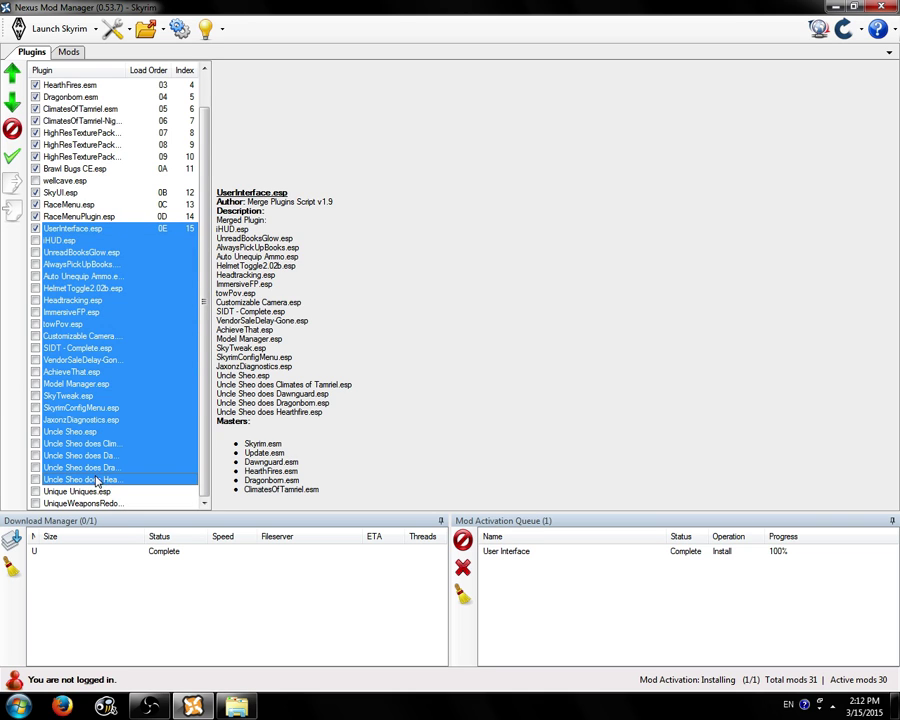
{"action": "left_click", "coordinate": [60, 231]}
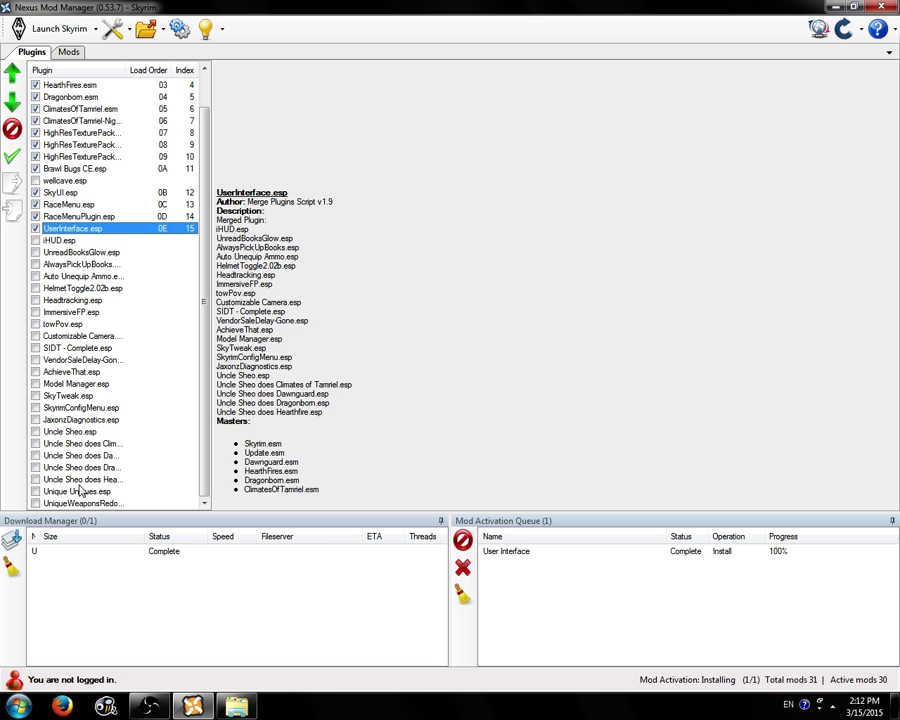
Review the RaceMenu.esp, SkyUI.esp and AlwaysPickUpBooks.esp plugin details in the load order.
{"action": "left_click", "coordinate": [66, 51]}
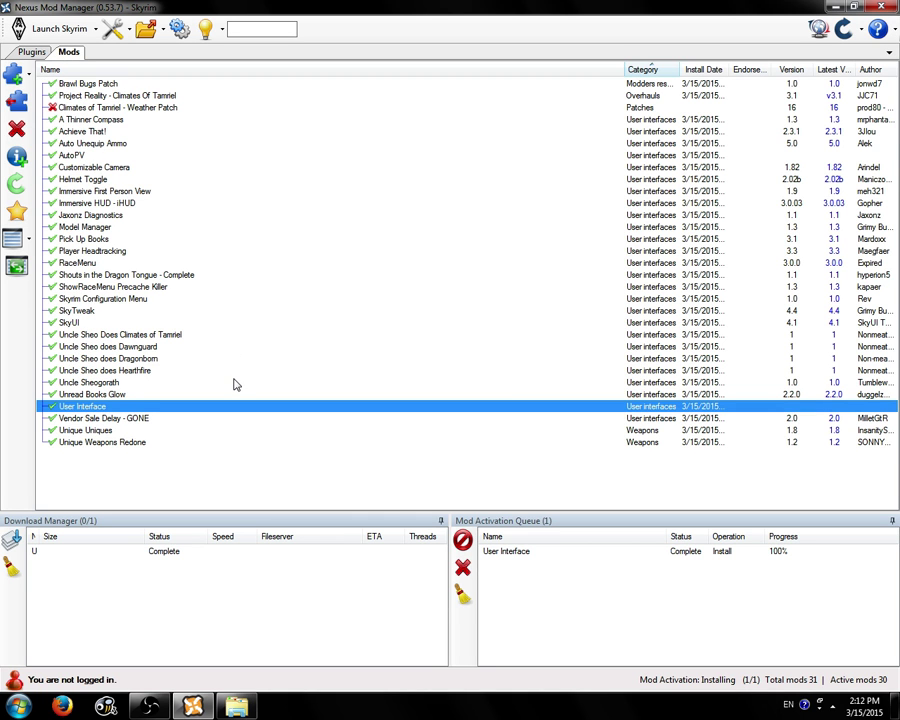
{"action": "left_click", "coordinate": [31, 51]}
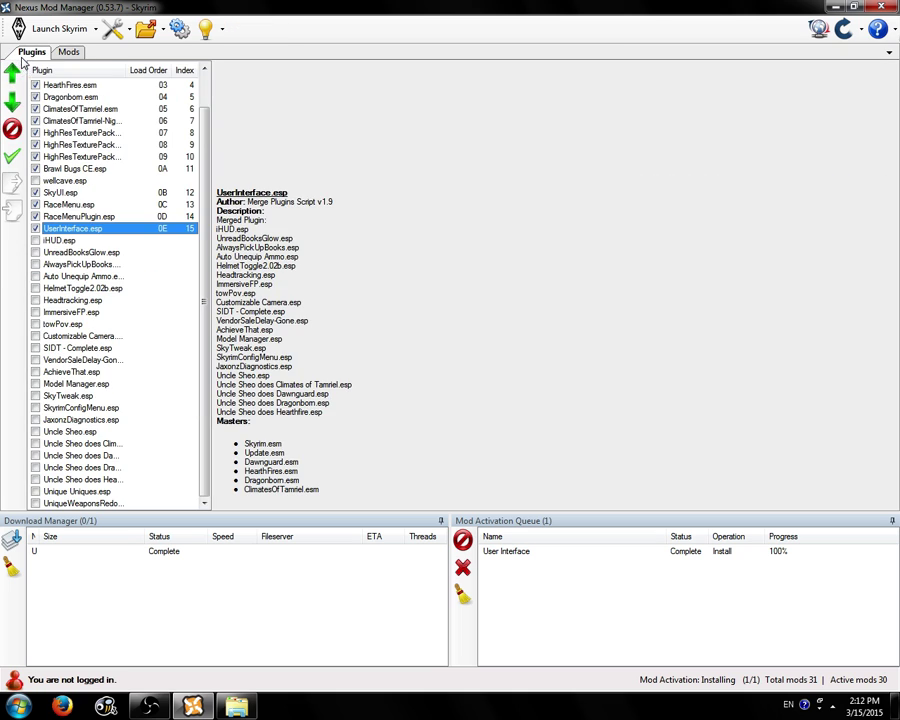
{"action": "left_click", "coordinate": [70, 205]}
{"action": "left_click", "coordinate": [68, 193]}
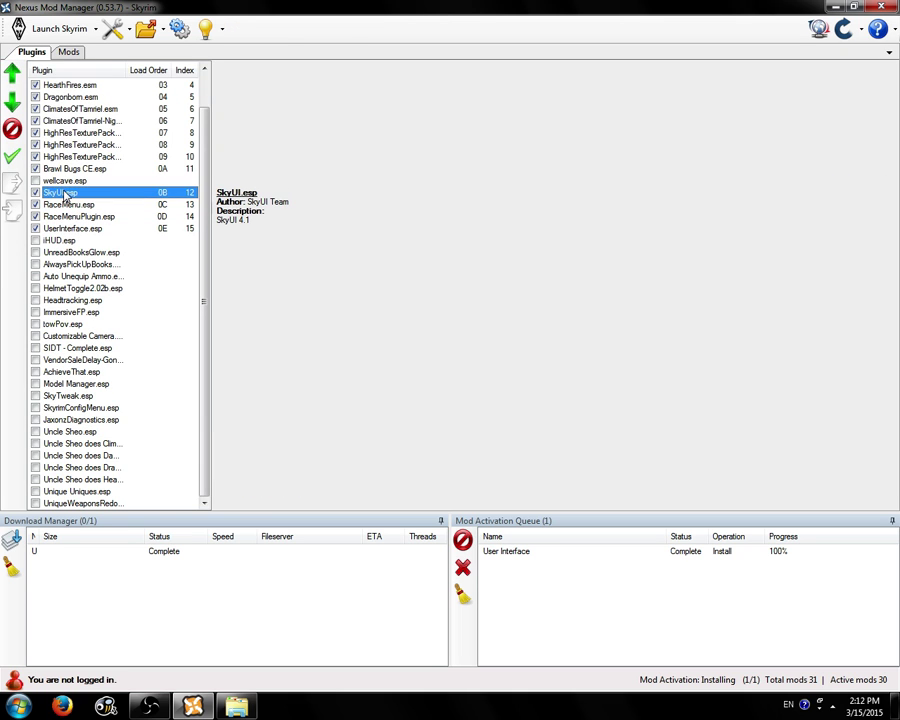
{"action": "left_click", "coordinate": [68, 52]}
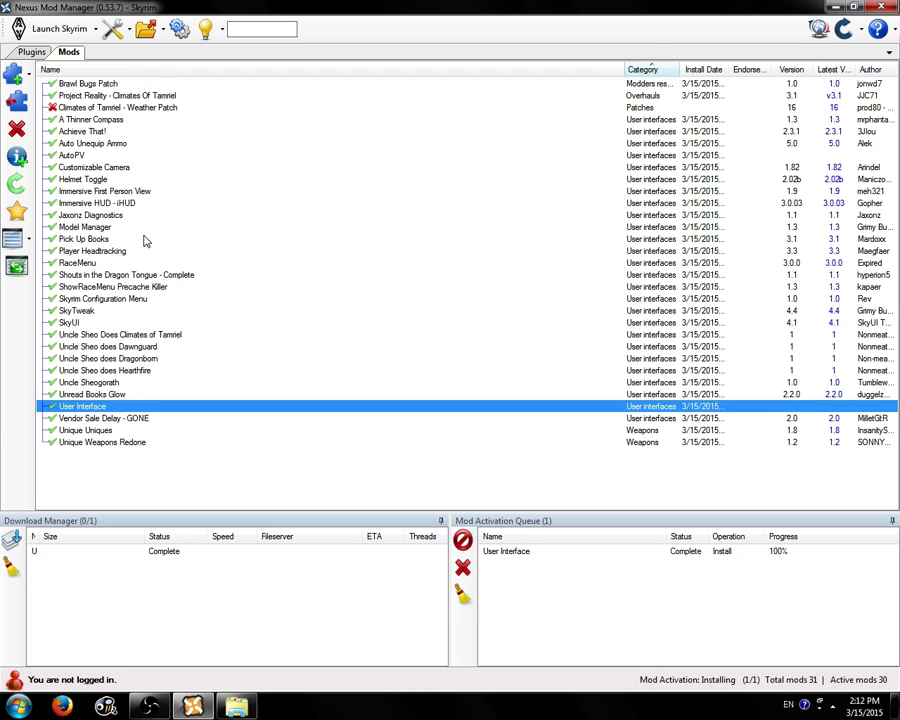
{"action": "left_click", "coordinate": [30, 51]}
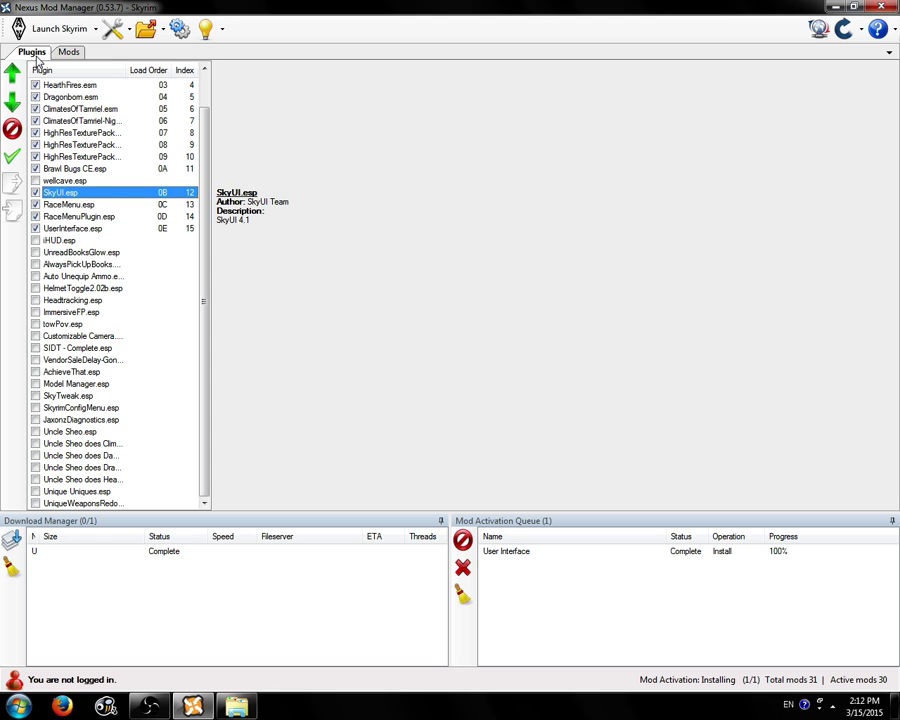
{"action": "left_click", "coordinate": [70, 263]}
Read the SkyUI, Model Manager, Customizable Camera and Auto Unequip Ammo descriptions, then bring up the Merging folder.
{"action": "left_click", "coordinate": [68, 52]}
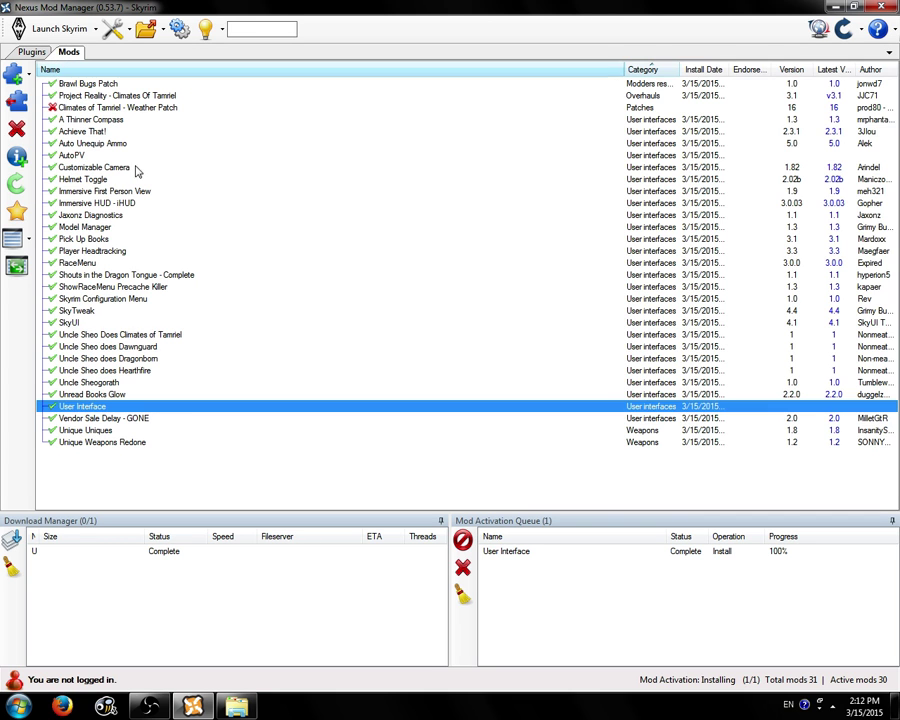
{"action": "left_click", "coordinate": [128, 322]}
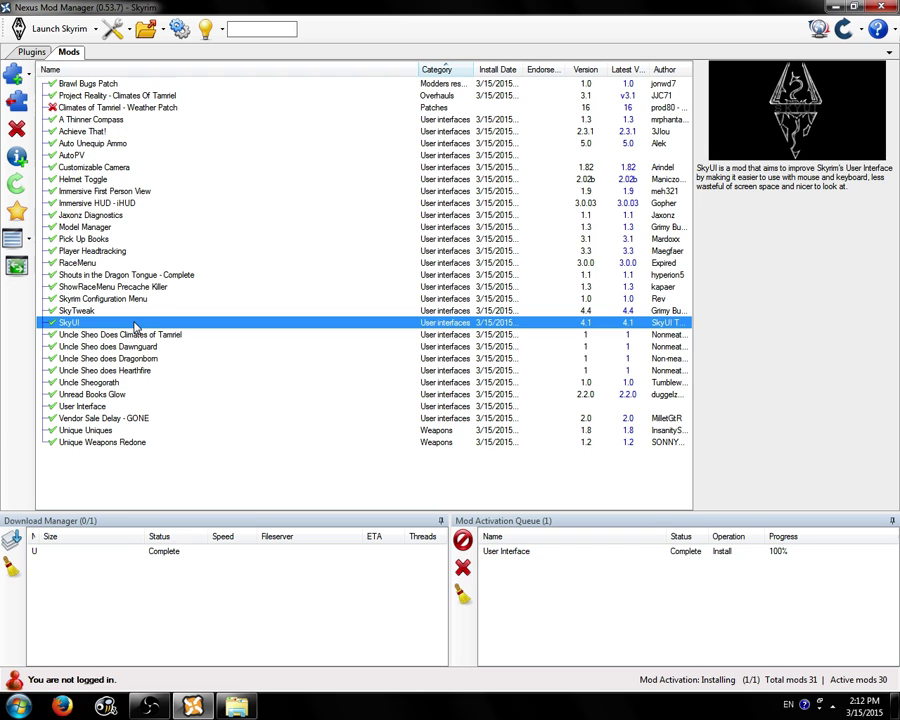
{"action": "left_click", "coordinate": [110, 227]}
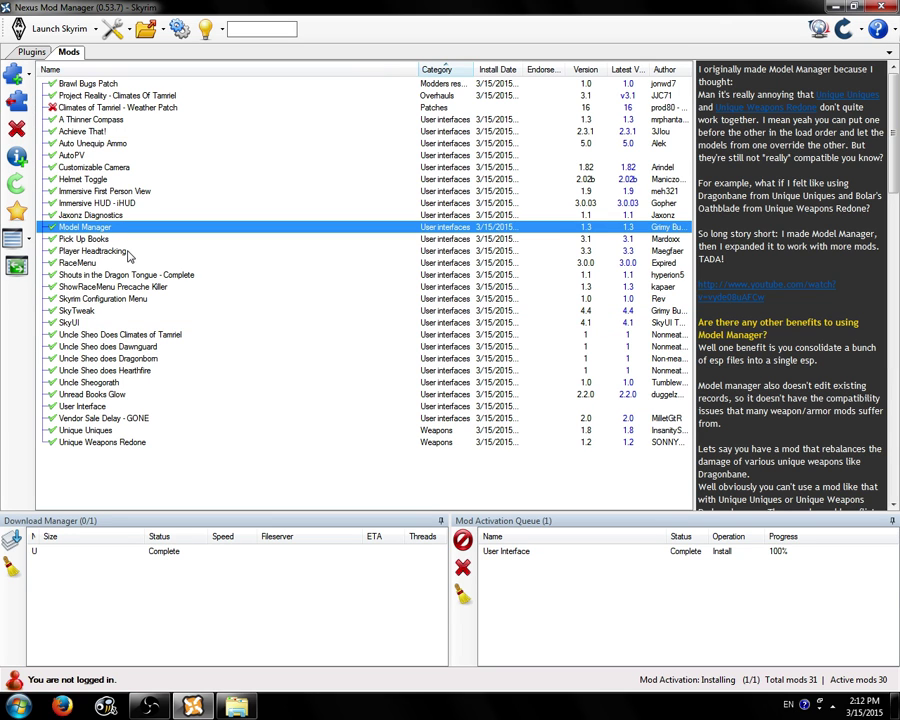
{"action": "left_click", "coordinate": [155, 167]}
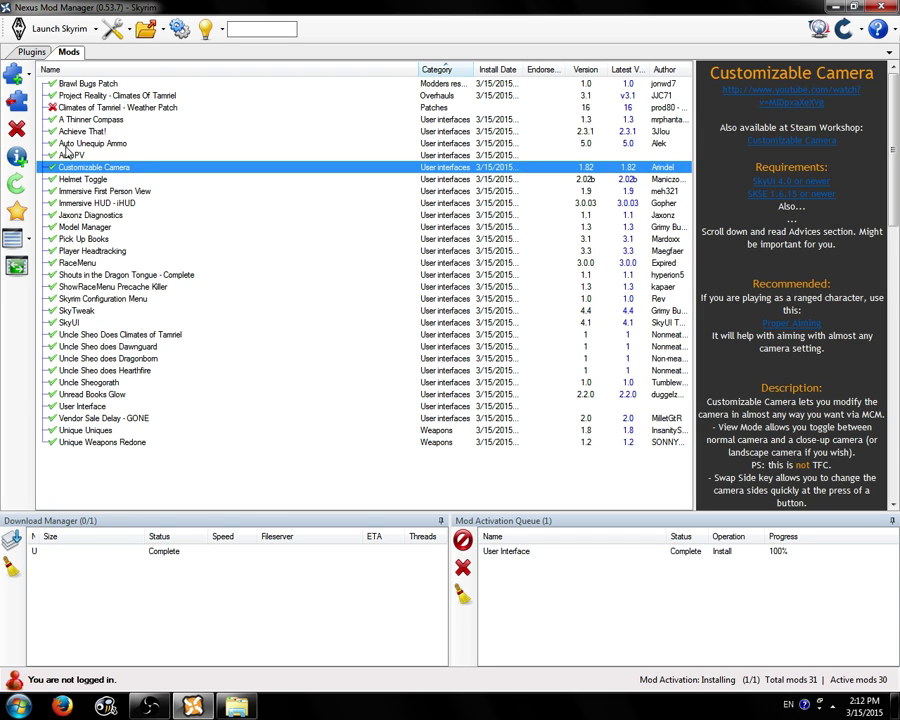
{"action": "key", "text": "Up"}
{"action": "key", "text": "Up"}
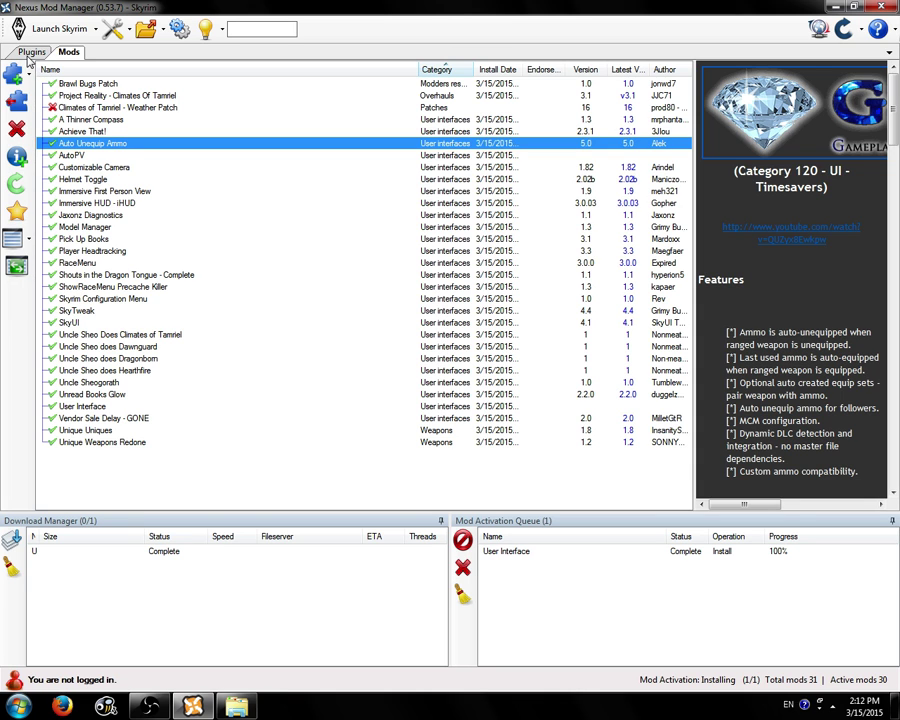
{"action": "left_click", "coordinate": [66, 408]}
{"action": "key", "text": "alt+Tab"}
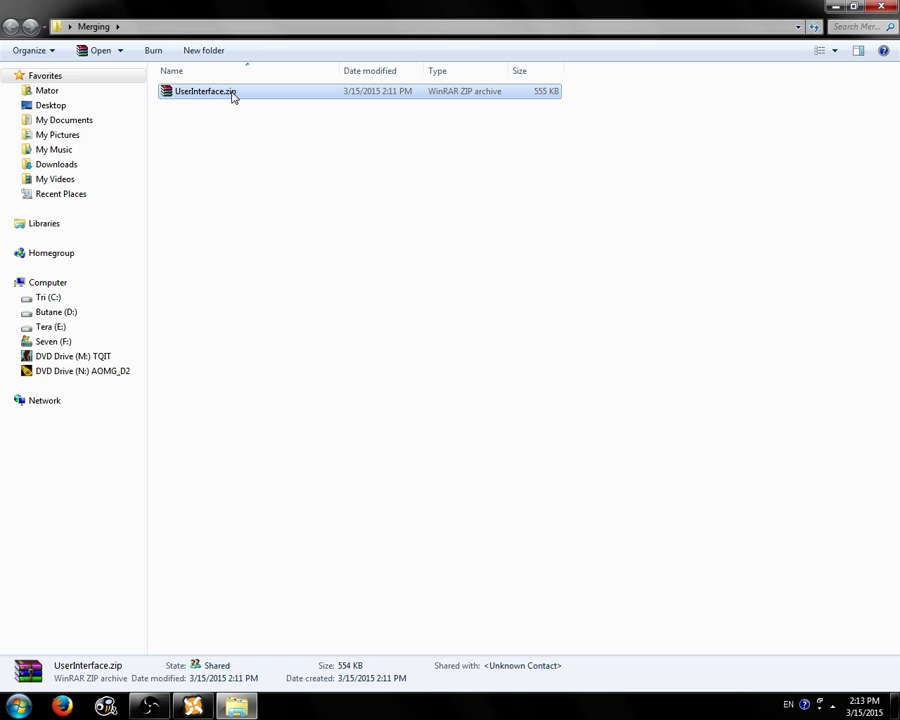
Open NMM's Mods folder in Explorer from the folder shortcuts list.
{"action": "key", "text": "alt+Tab"}
{"action": "left_click", "coordinate": [107, 180]}
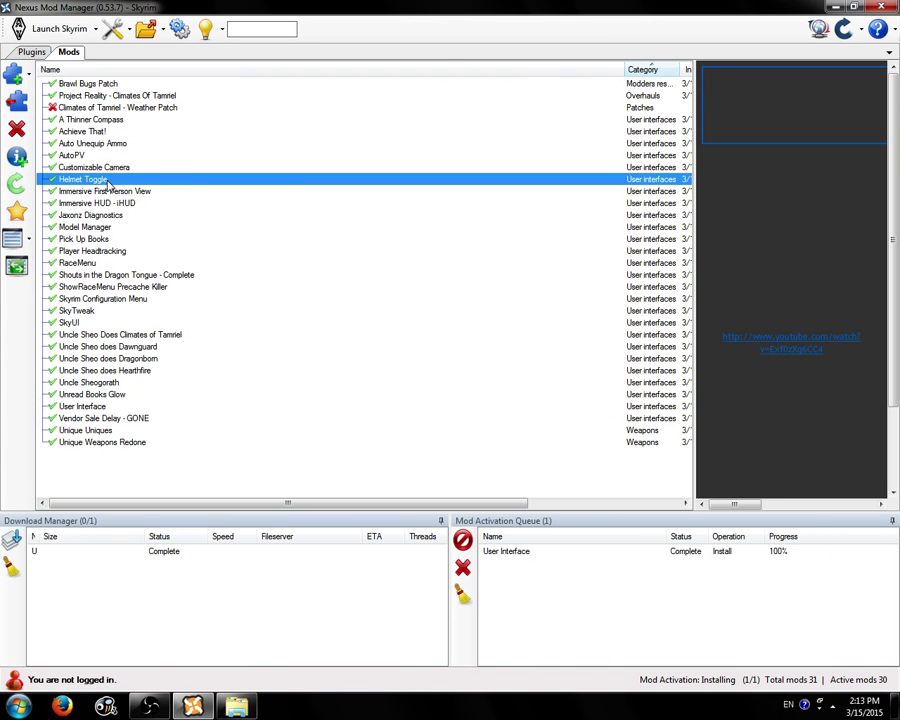
{"action": "right_click", "coordinate": [107, 182]}
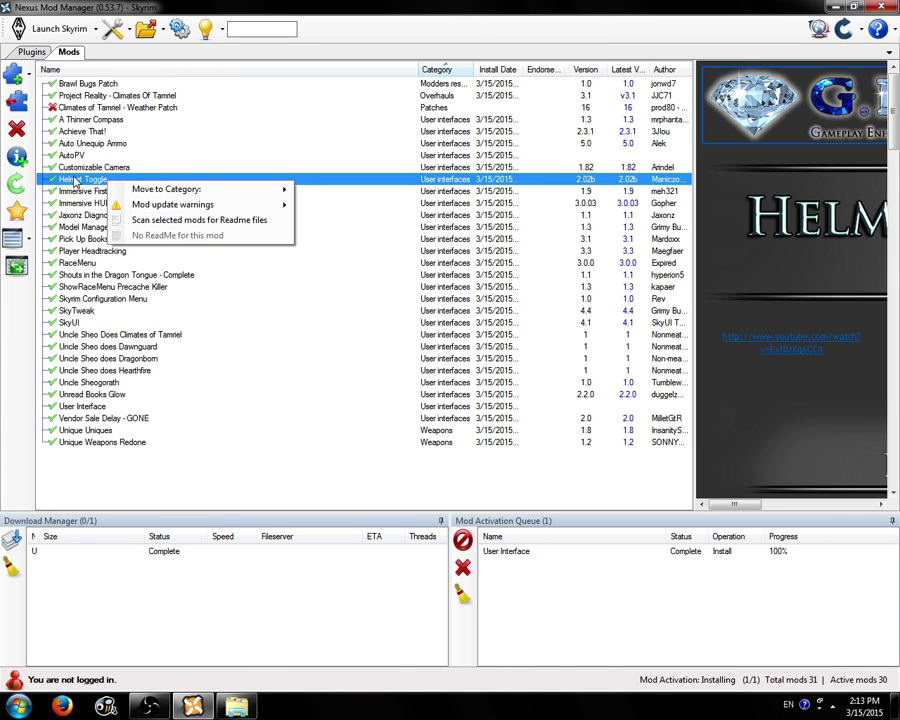
{"action": "key", "text": "Escape"}
{"action": "key", "text": "F2"}
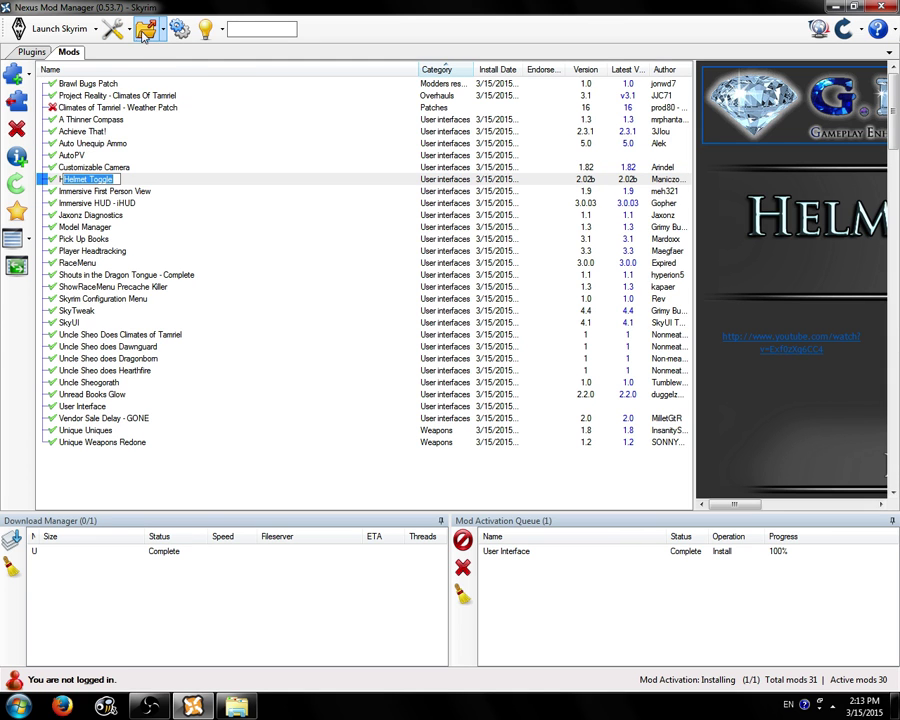
{"action": "left_click", "coordinate": [145, 32]}
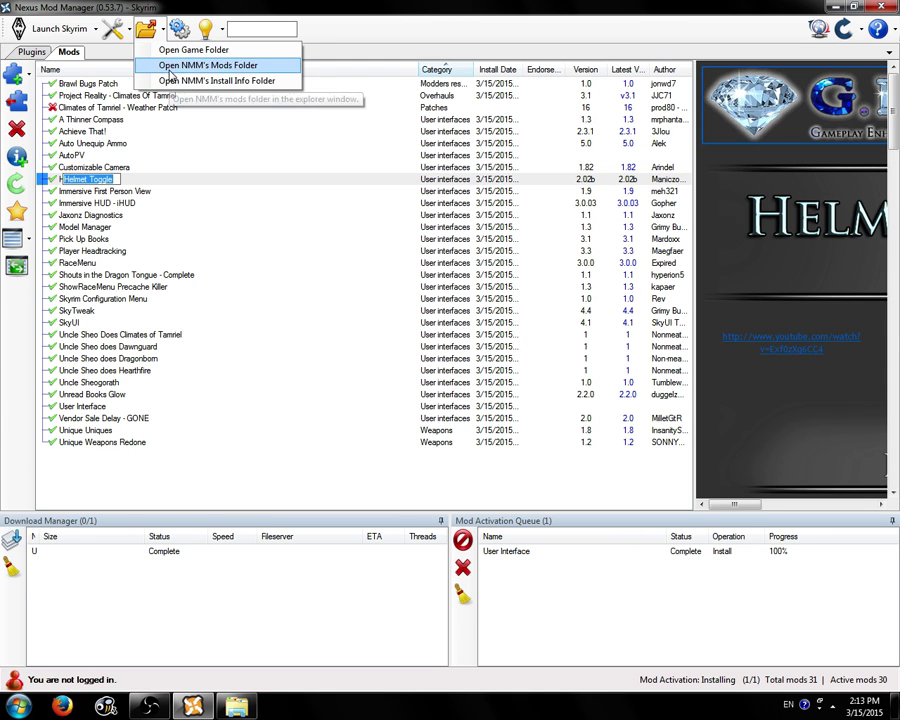
{"action": "left_click", "coordinate": [172, 70]}
Browse the Achieve That archive in WinRAR, including its Interface, Translations and fomod folders and AchieveThat.bsa.
{"action": "left_click", "coordinate": [195, 120]}
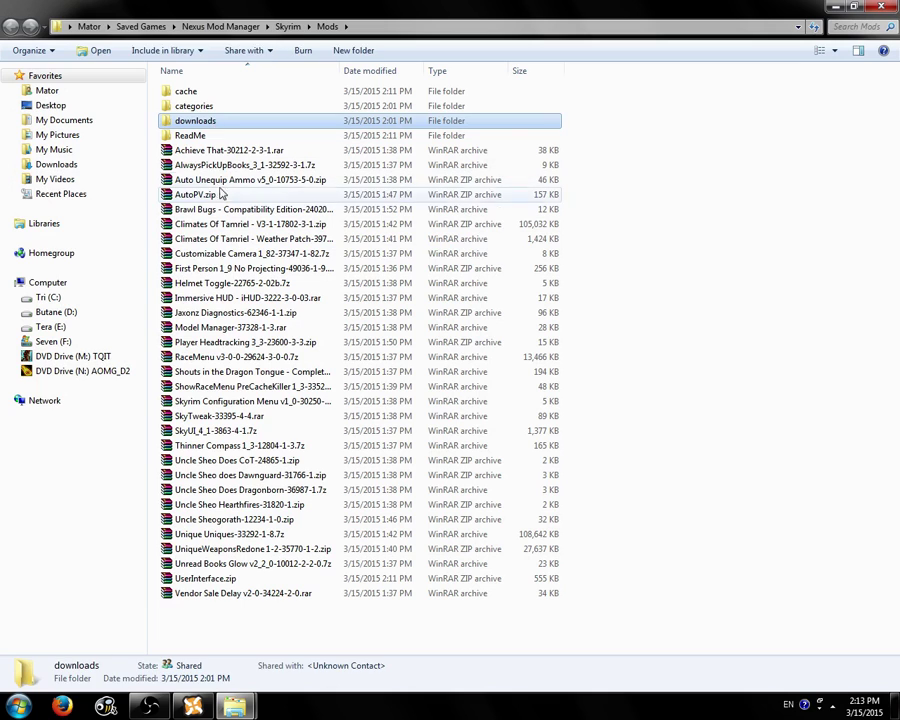
{"action": "left_click", "coordinate": [222, 194]}
{"action": "left_click", "coordinate": [222, 182]}
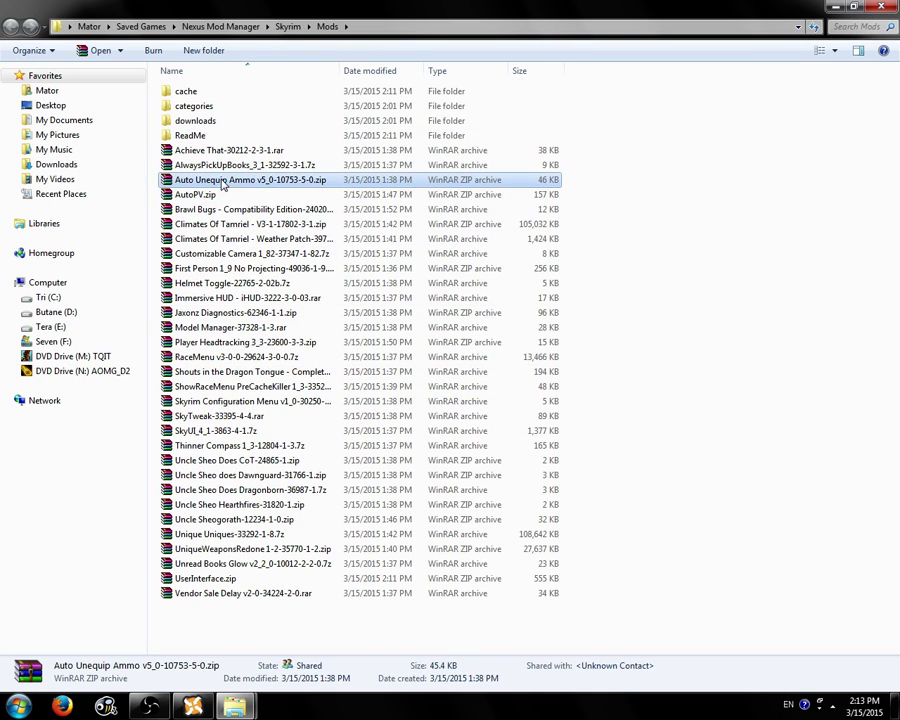
{"action": "left_click", "coordinate": [210, 152]}
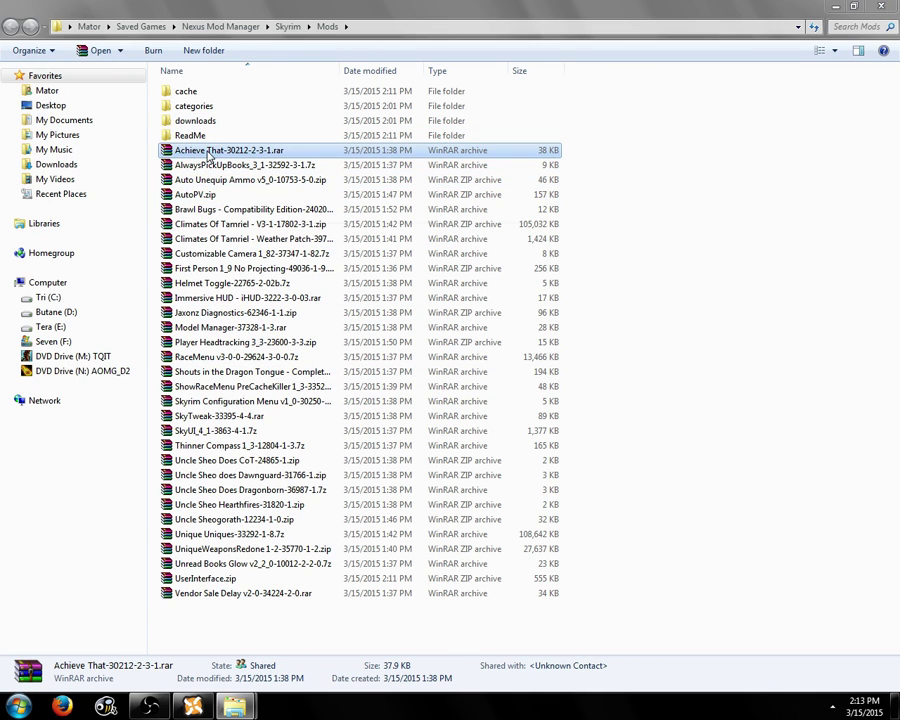
{"action": "double_click", "coordinate": [210, 152]}
{"action": "double_click", "coordinate": [195, 362]}
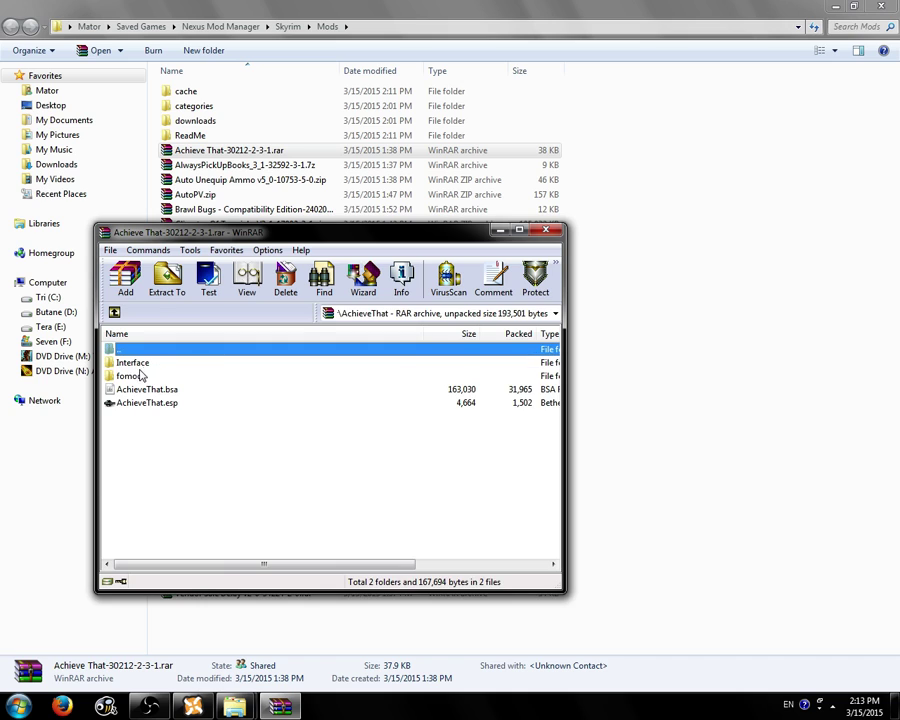
{"action": "left_click", "coordinate": [143, 375]}
{"action": "double_click", "coordinate": [140, 363]}
{"action": "double_click", "coordinate": [140, 363]}
{"action": "key", "text": "BackSpace"}
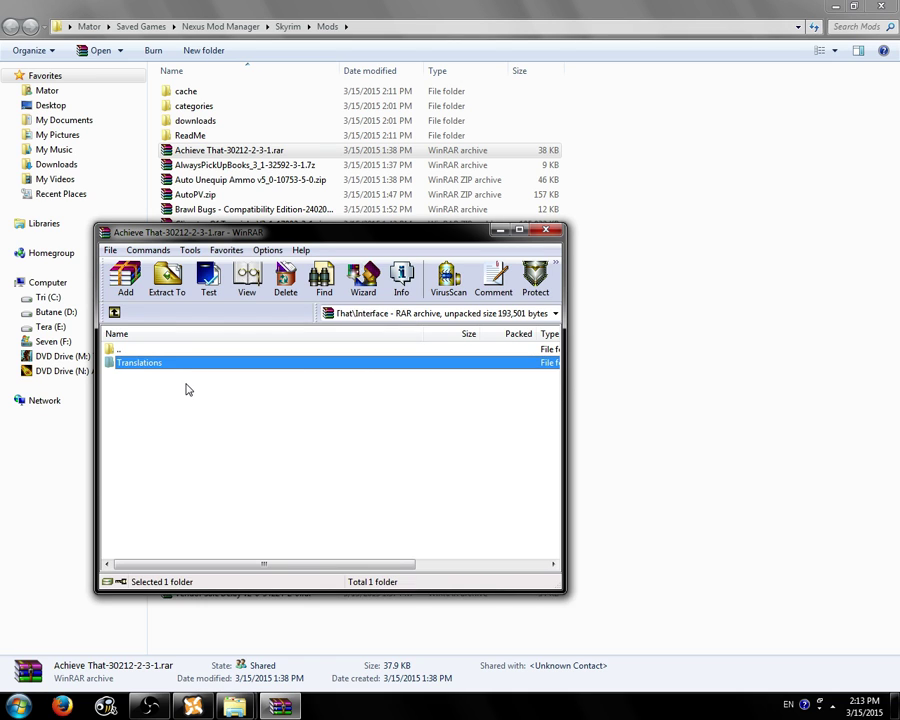
{"action": "key", "text": "BackSpace"}
{"action": "left_click", "coordinate": [157, 392]}
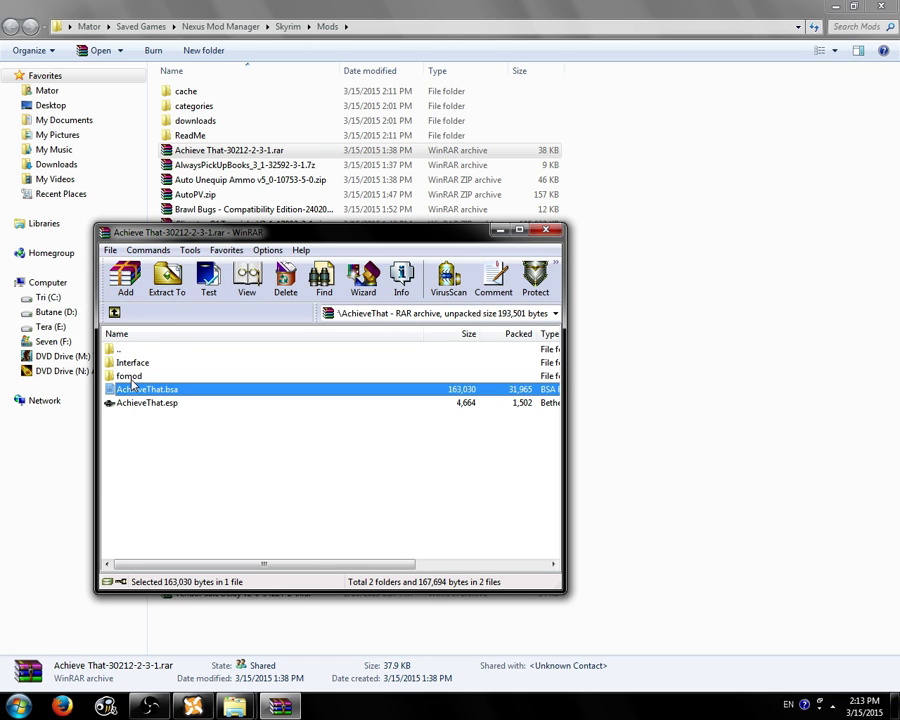
{"action": "double_click", "coordinate": [150, 376]}
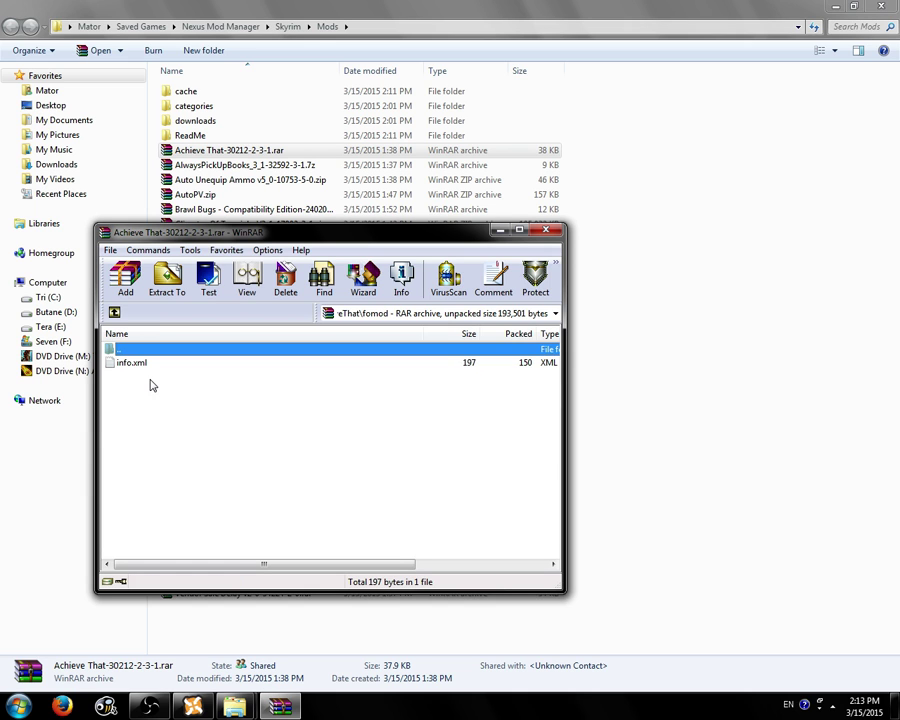
{"action": "key", "text": "BackSpace"}
{"action": "left_click", "coordinate": [546, 231]}
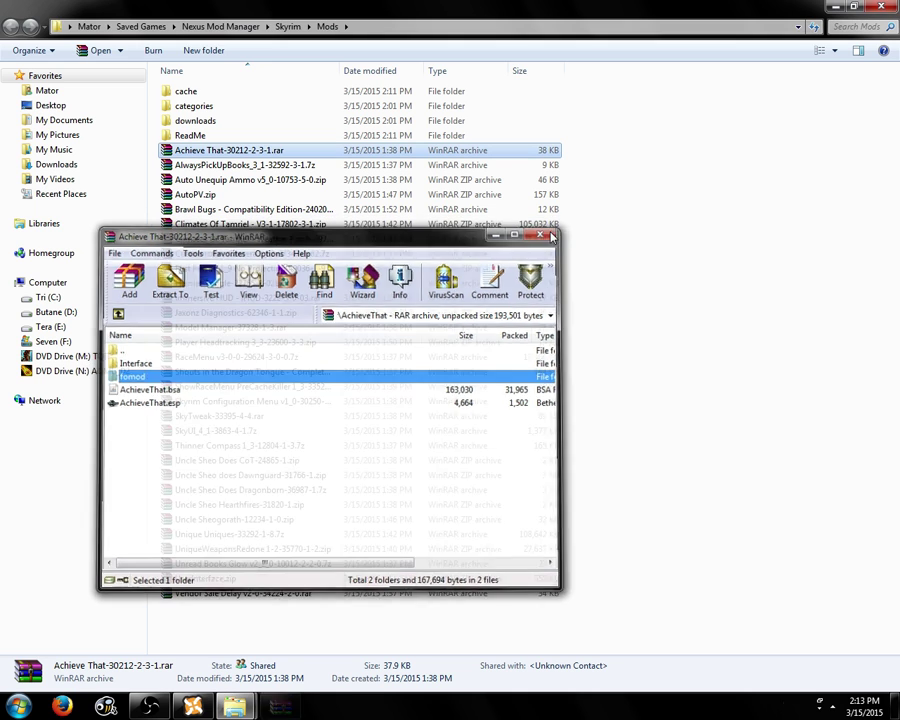
Inspect the AlwaysPickUpBooks archive's readme and .bsa file, and the Auto Unequip Ammo archive.
{"action": "left_click", "coordinate": [255, 165]}
{"action": "double_click", "coordinate": [276, 172]}
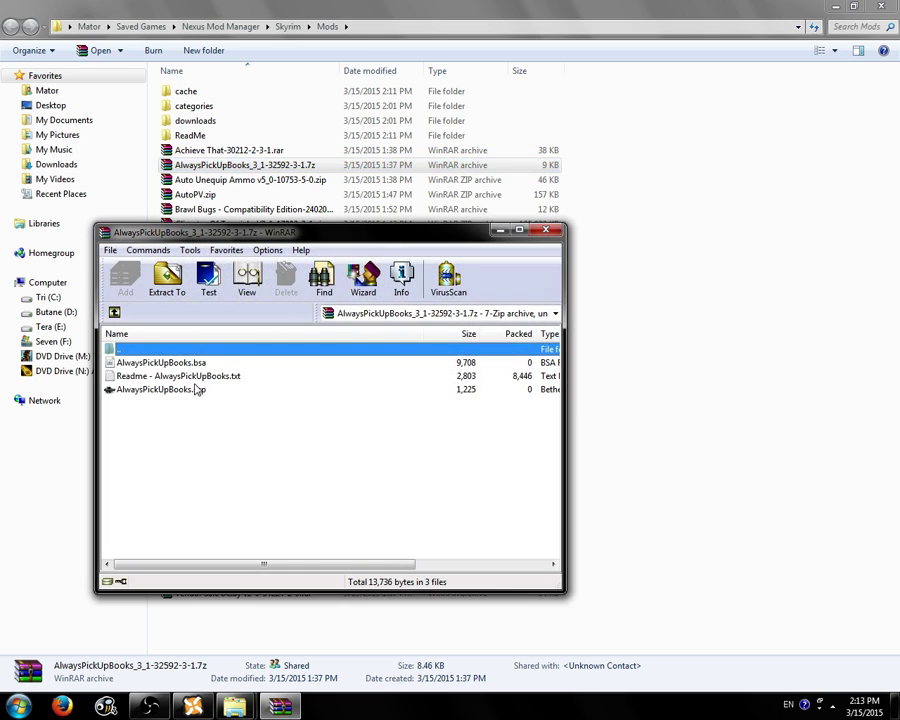
{"action": "left_click", "coordinate": [184, 375]}
{"action": "left_click", "coordinate": [160, 362]}
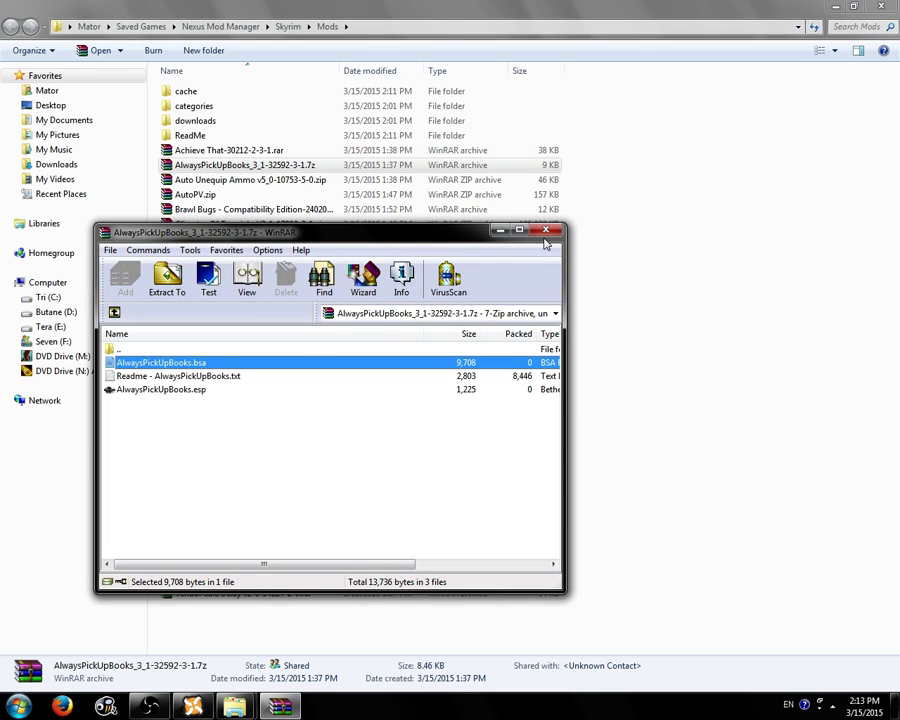
{"action": "left_click", "coordinate": [546, 231]}
{"action": "left_click", "coordinate": [313, 180]}
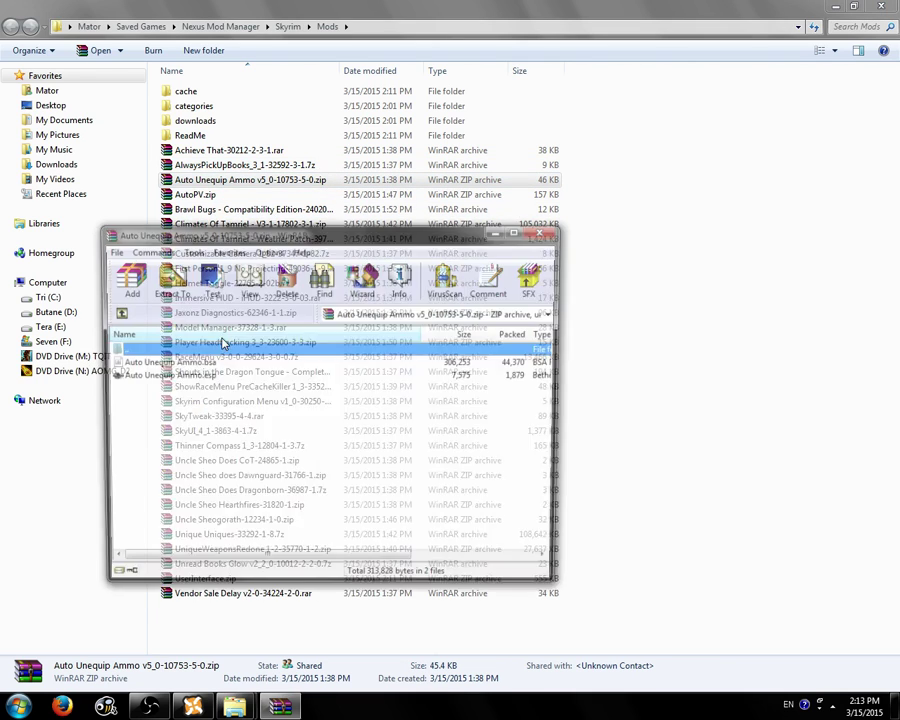
{"action": "left_click", "coordinate": [546, 233]}
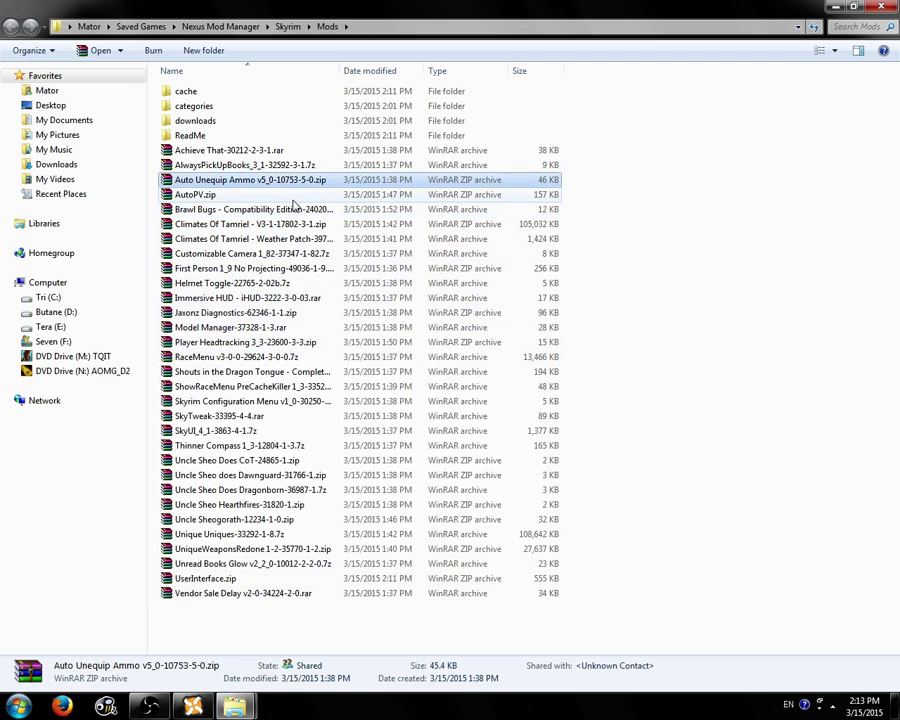
Look inside the AutoPV.zip archive, including its AutoPV and SKSE folders.
{"action": "double_click", "coordinate": [196, 194]}
{"action": "double_click", "coordinate": [199, 361]}
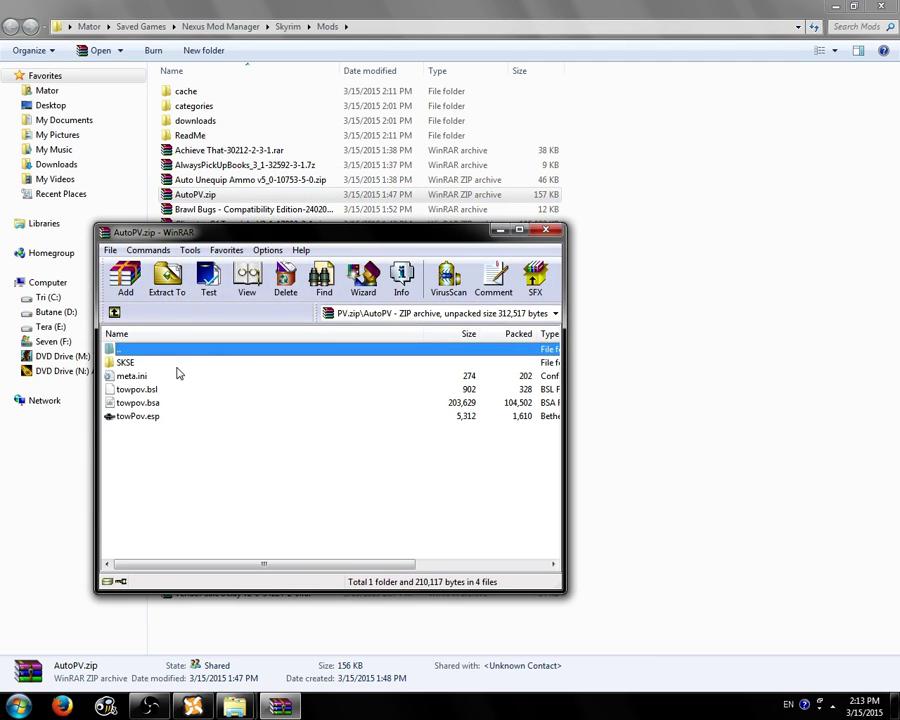
{"action": "left_click", "coordinate": [289, 364]}
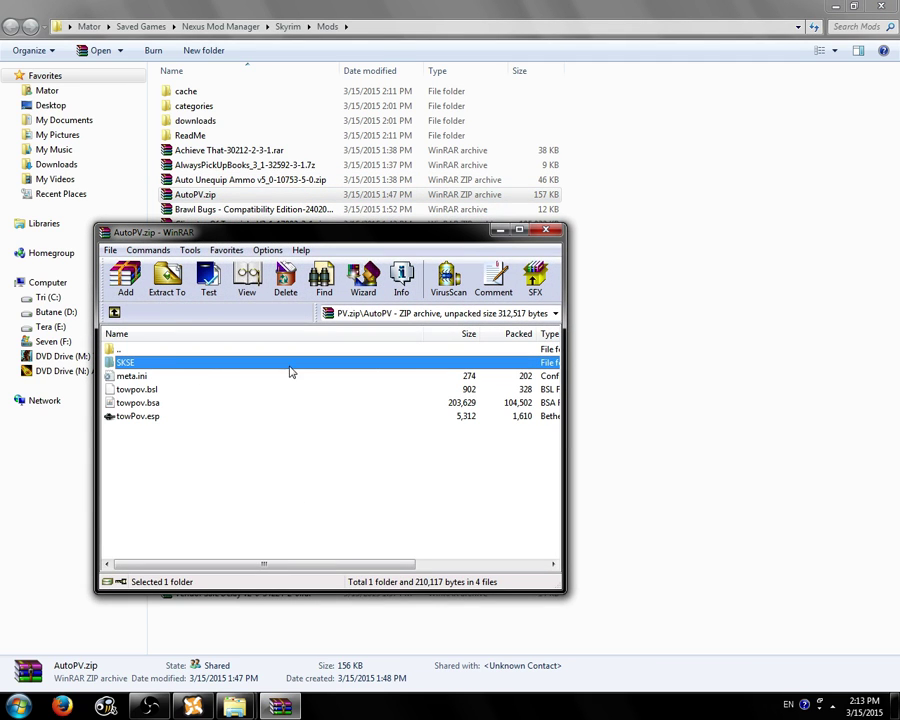
{"action": "double_click", "coordinate": [163, 367]}
{"action": "key", "text": "BackSpace"}
Open the merged UserInterface.zip from the Merging folder, close the archives, and return to Nexus Mod Manager.
{"action": "mouse_move", "coordinate": [235, 706]}
{"action": "left_click", "coordinate": [178, 570]}
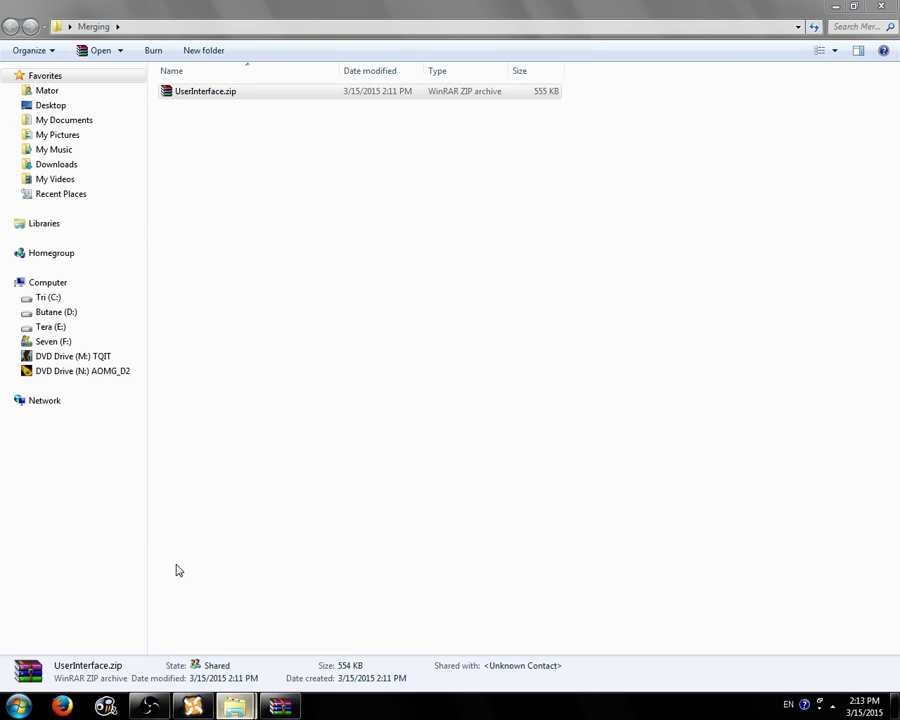
{"action": "double_click", "coordinate": [165, 92]}
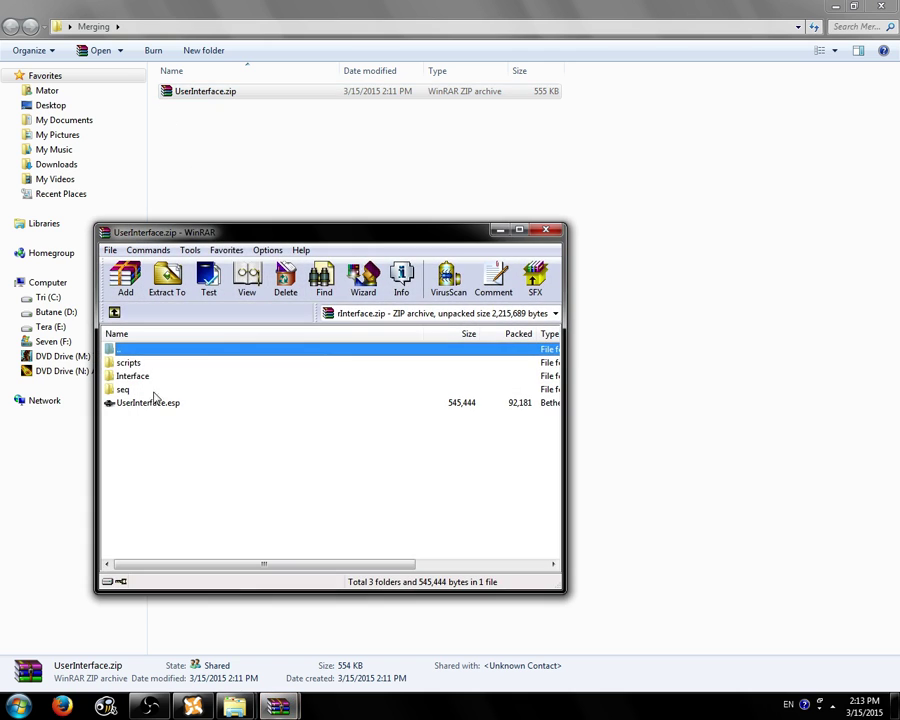
{"action": "left_click", "coordinate": [546, 231]}
{"action": "left_click", "coordinate": [835, 6]}
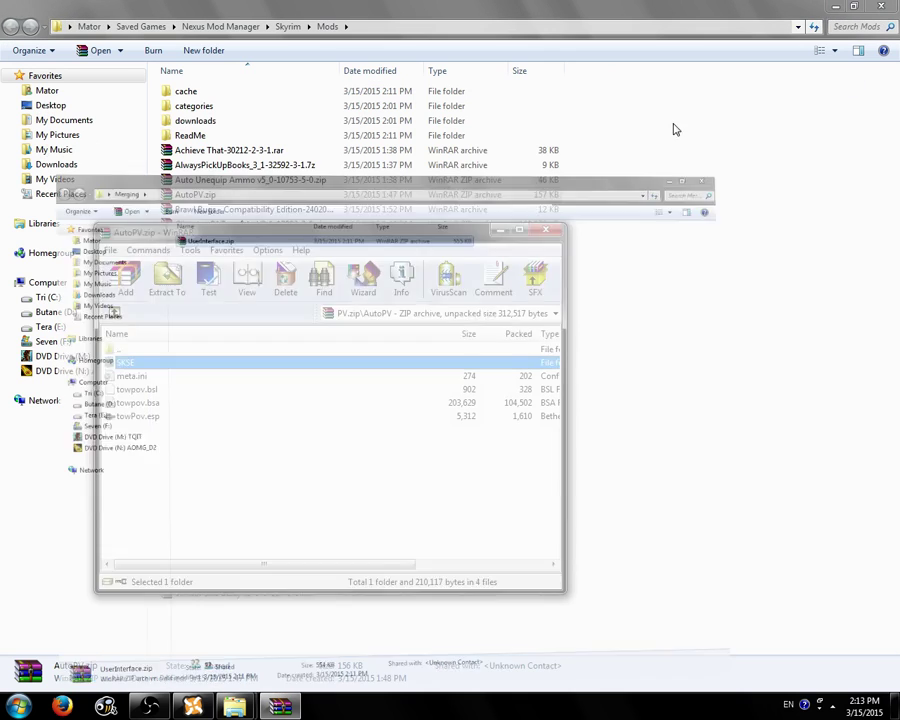
{"action": "key", "text": "Escape"}
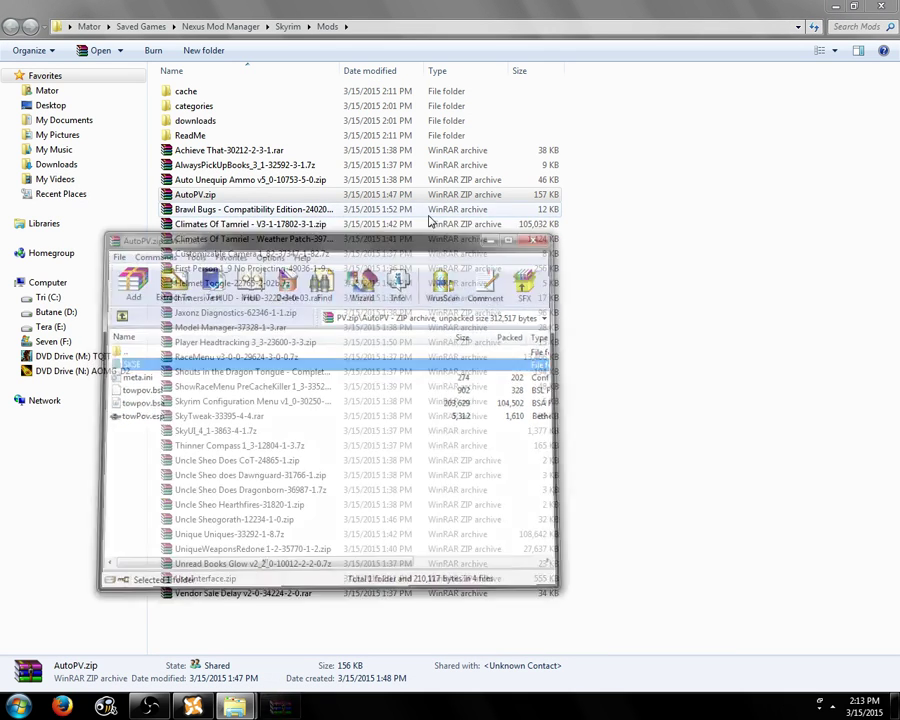
{"action": "left_click", "coordinate": [231, 224]}
{"action": "left_click", "coordinate": [240, 253]}
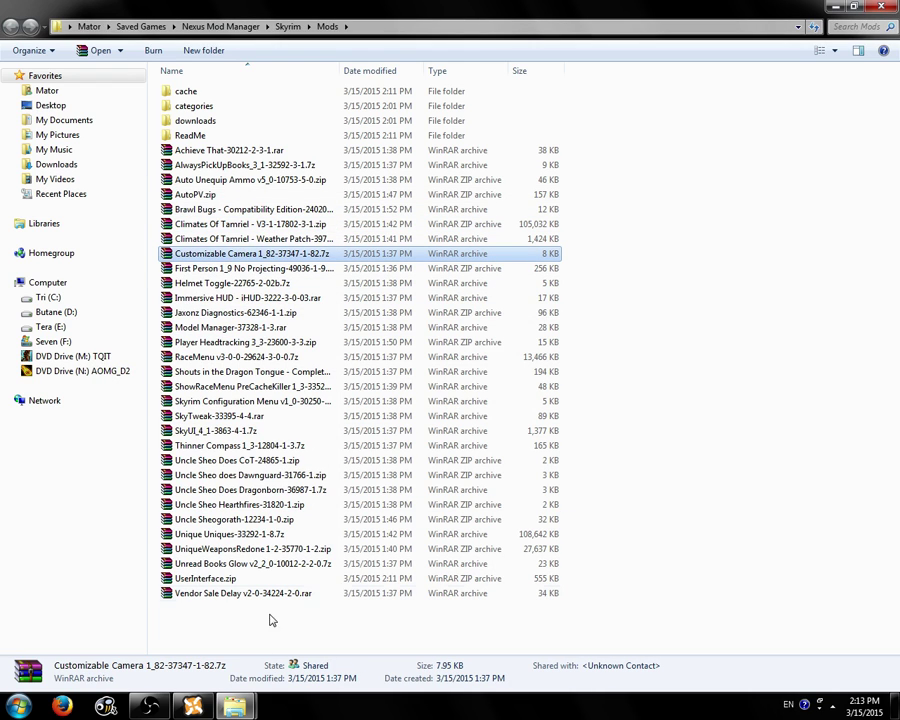
{"action": "left_click", "coordinate": [193, 706]}
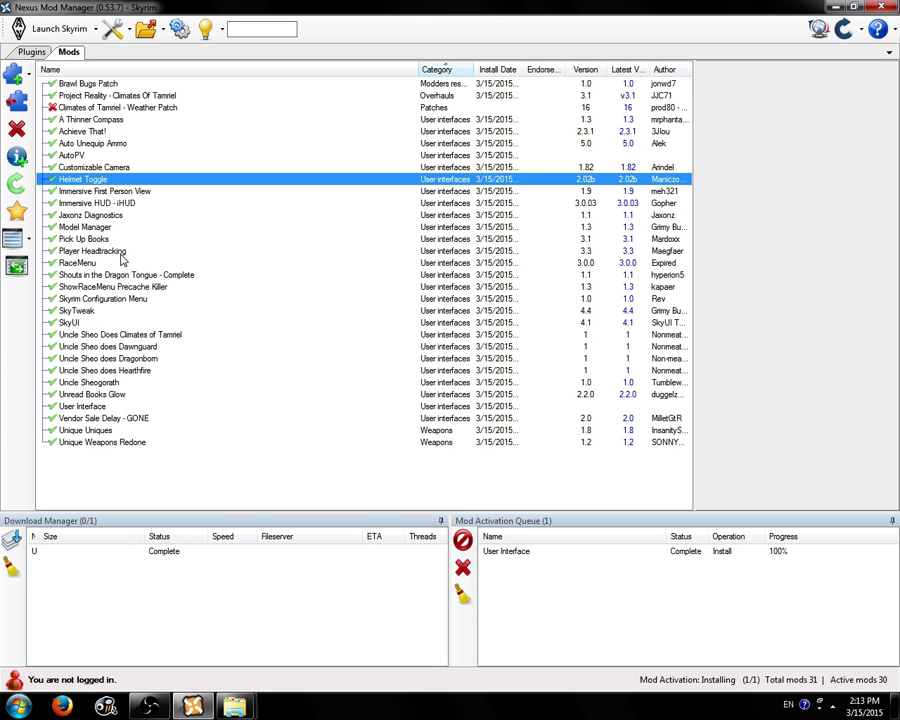
{"action": "left_click", "coordinate": [121, 254]}
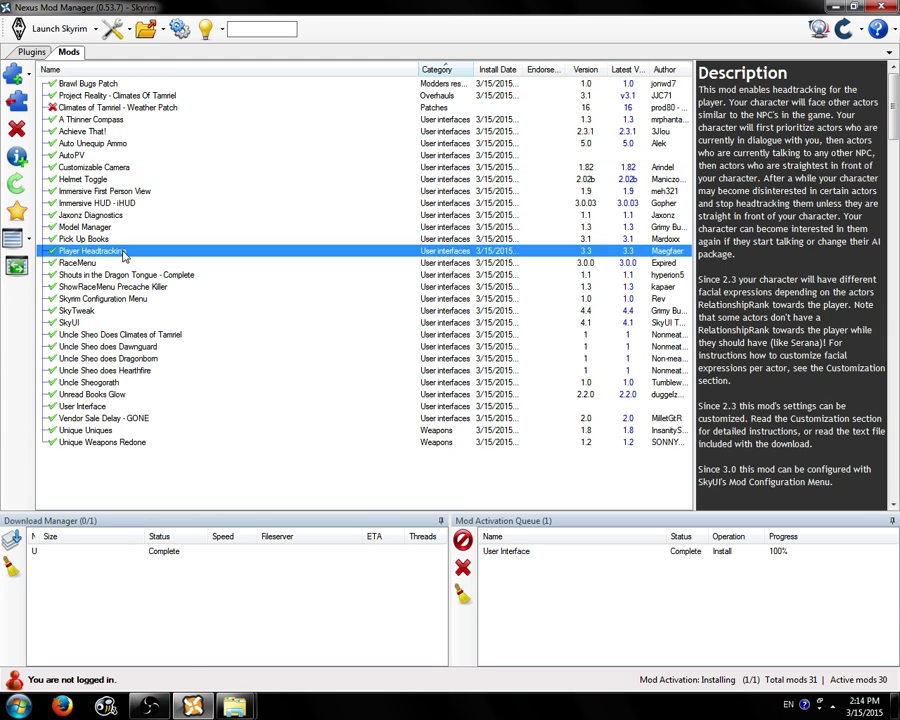
{"action": "left_click", "coordinate": [31, 52]}
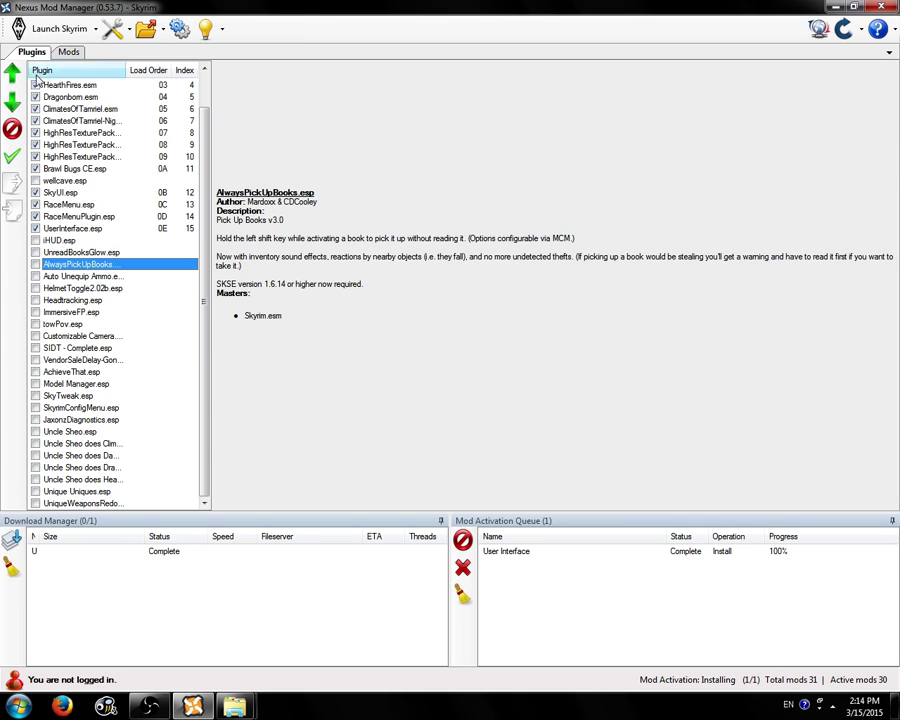
{"action": "left_click", "coordinate": [60, 242]}
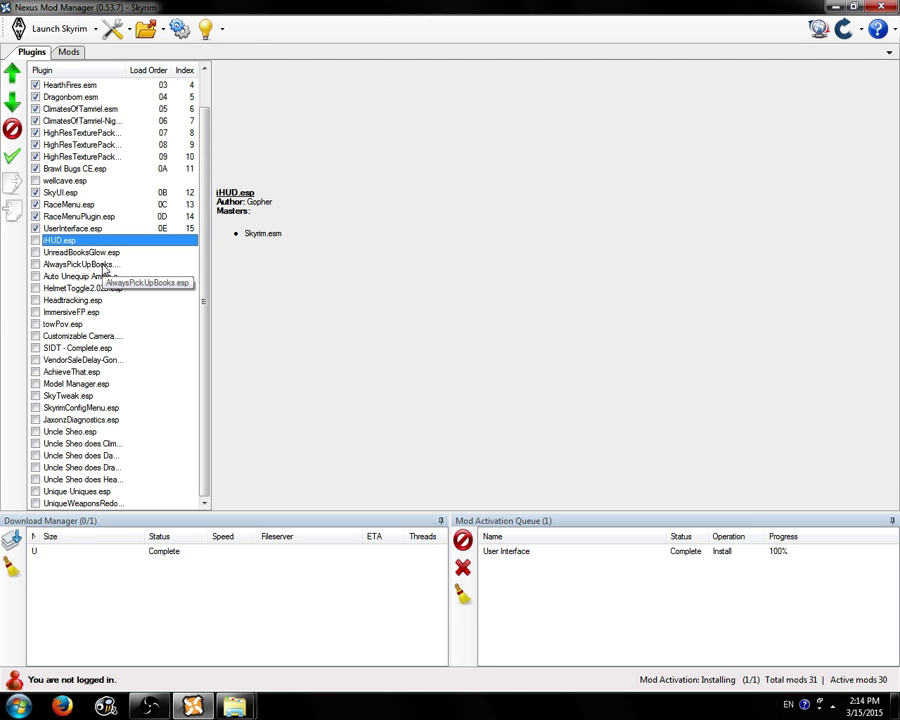
{"action": "left_click", "coordinate": [68, 51]}
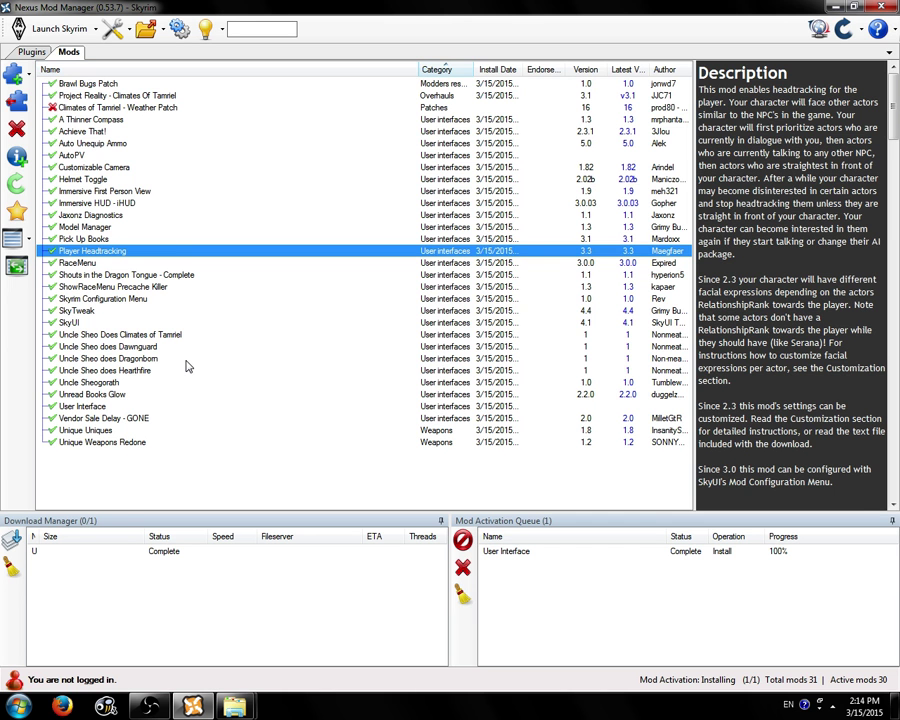